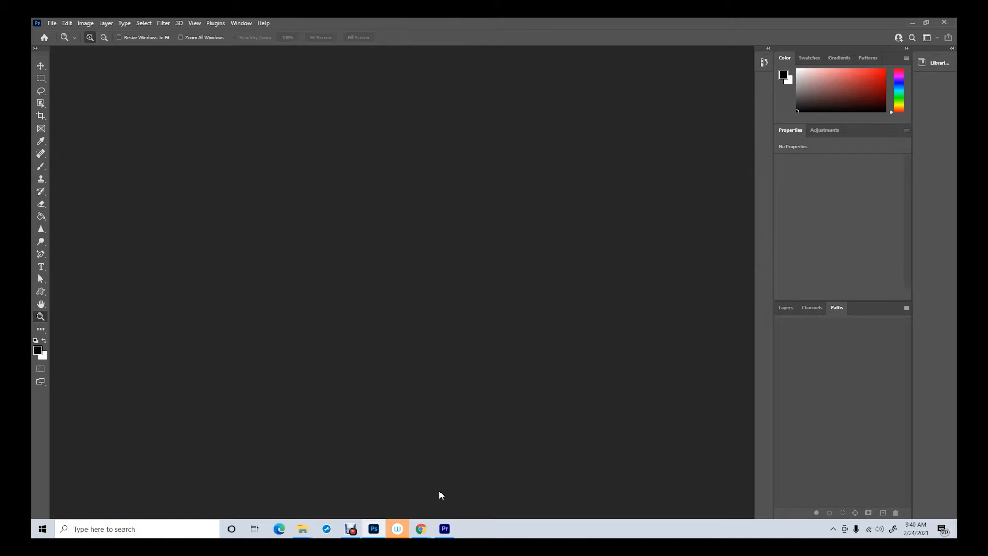
- Switch to the photography website in Chrome and look through its Photoshop lessons 1-10 page
mouse_move(422, 536)
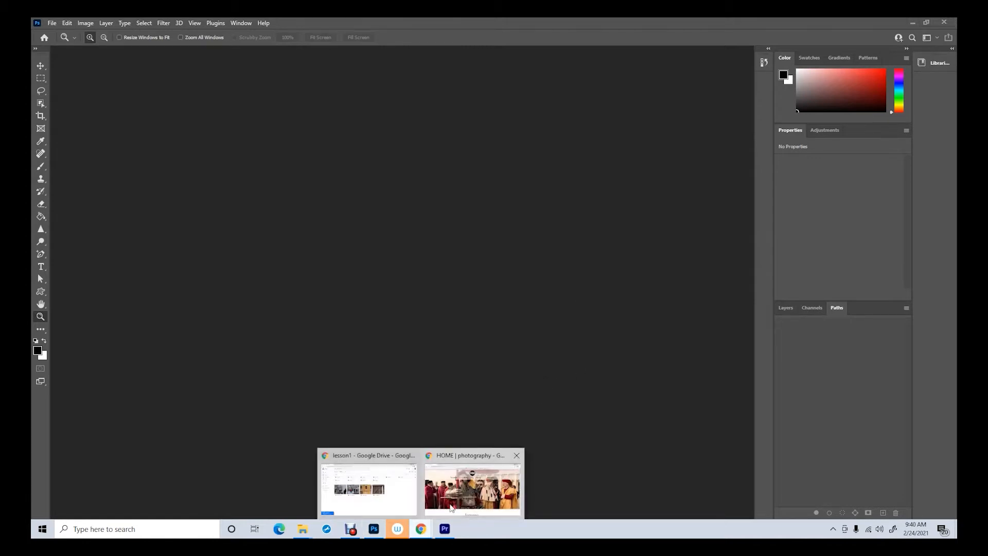
click(453, 484)
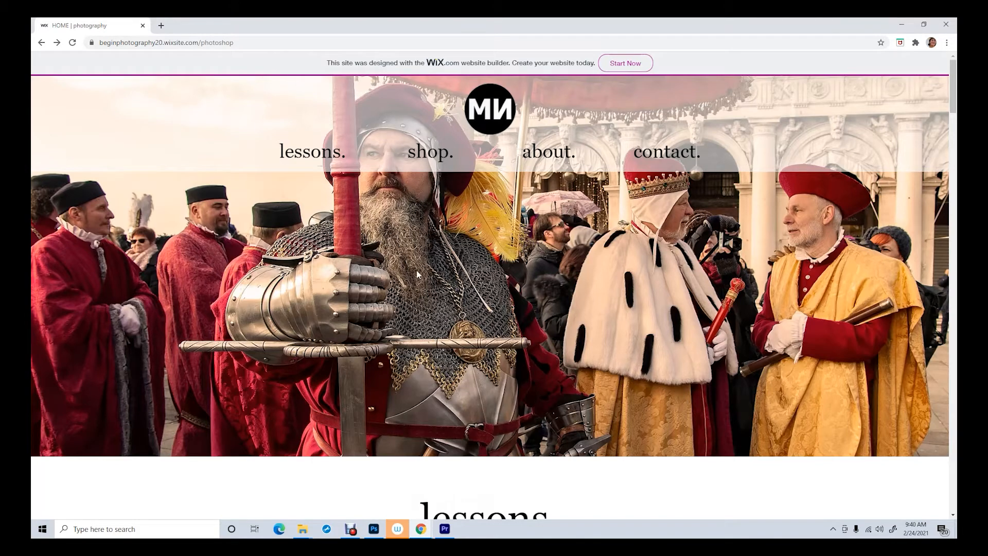
scroll(416, 270, down, 4)
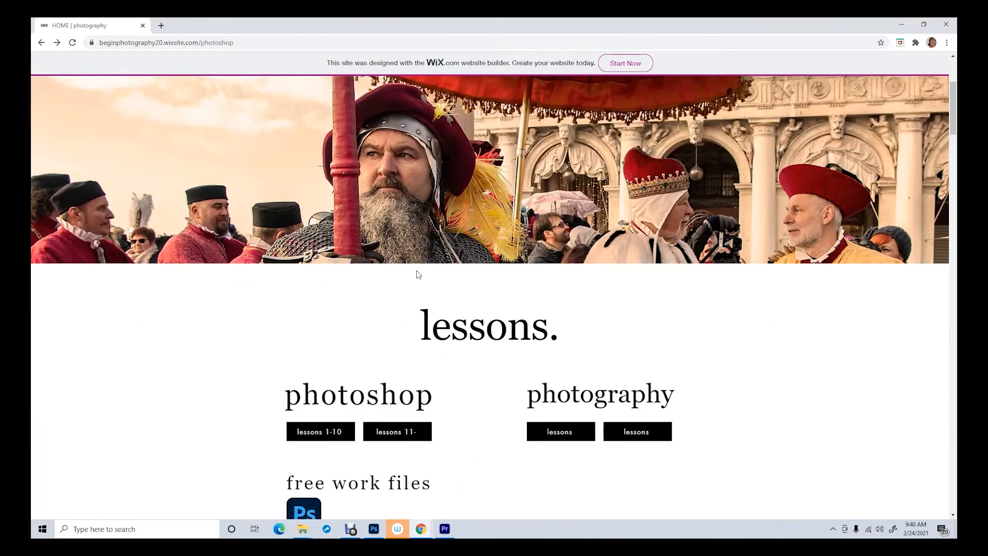
click(326, 437)
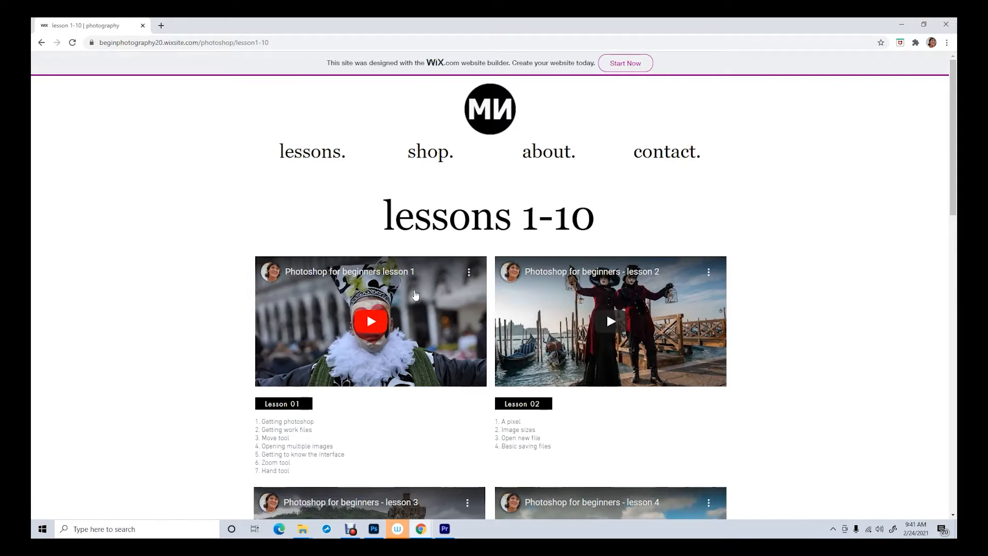
scroll(572, 325, down, 6)
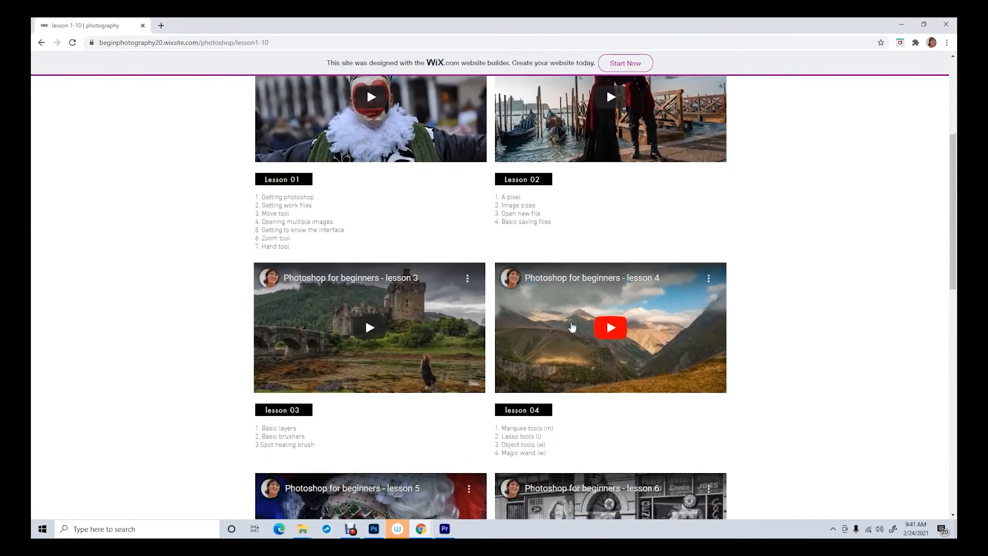
scroll(572, 327, up, 6)
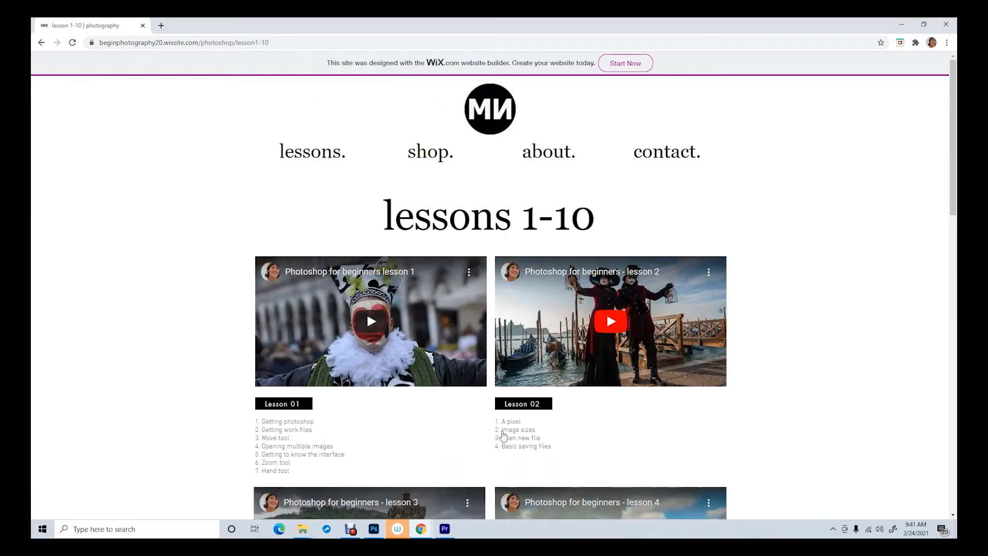
- View the lesson1 work files folder in Google Drive and switch back to Photoshop
mouse_move(420, 534)
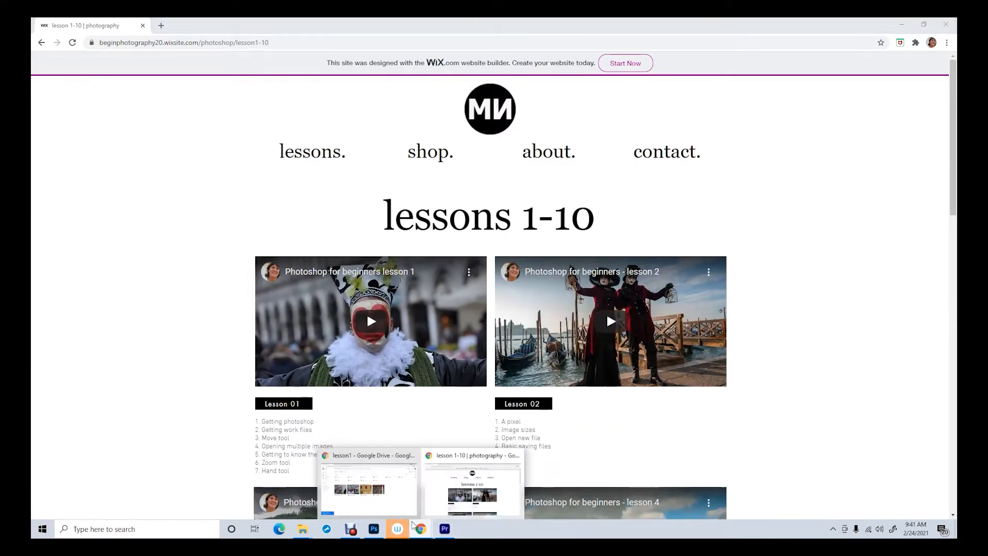
click(368, 489)
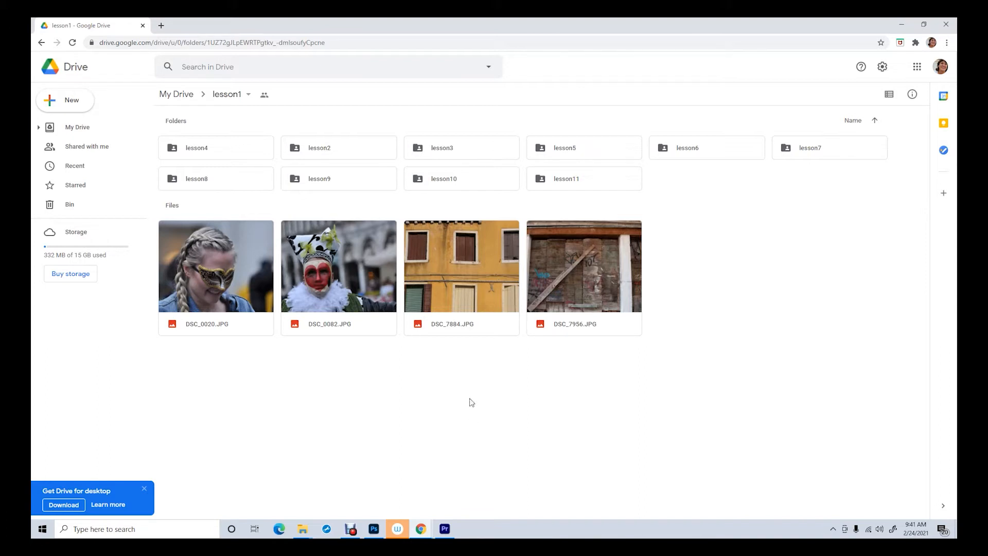
click(374, 530)
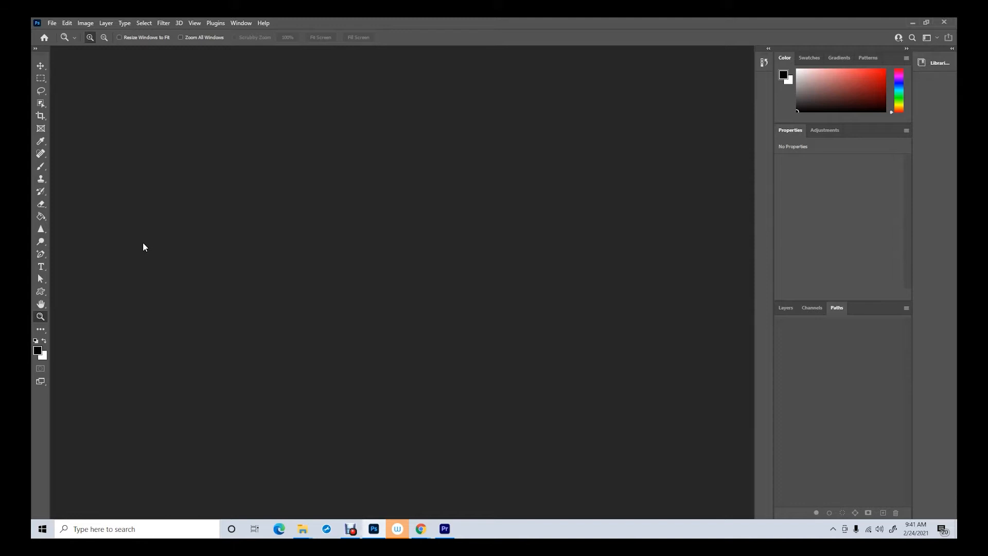
- Examine the Pen tool variants and the path selection tools, leaving the Pen tool active
key(p)
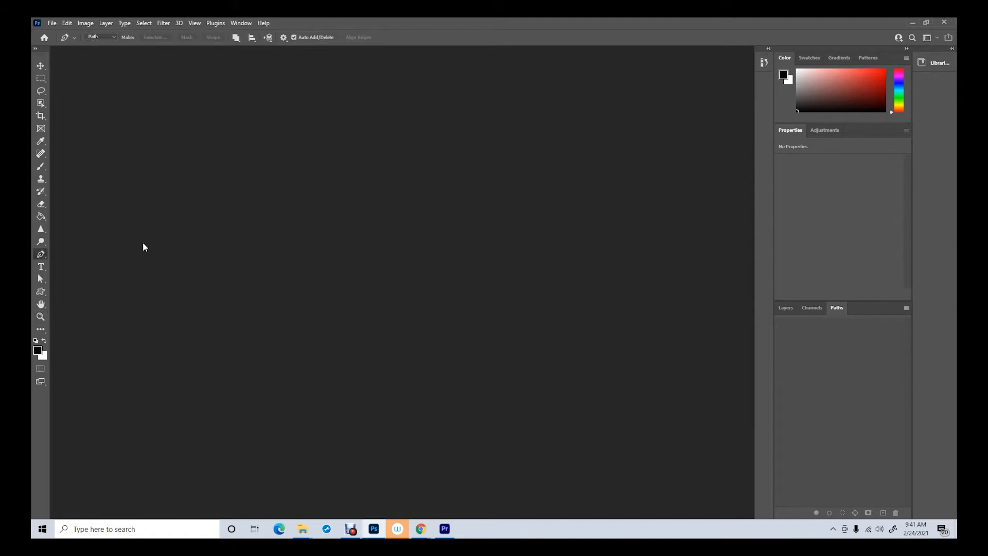
right_click(43, 255)
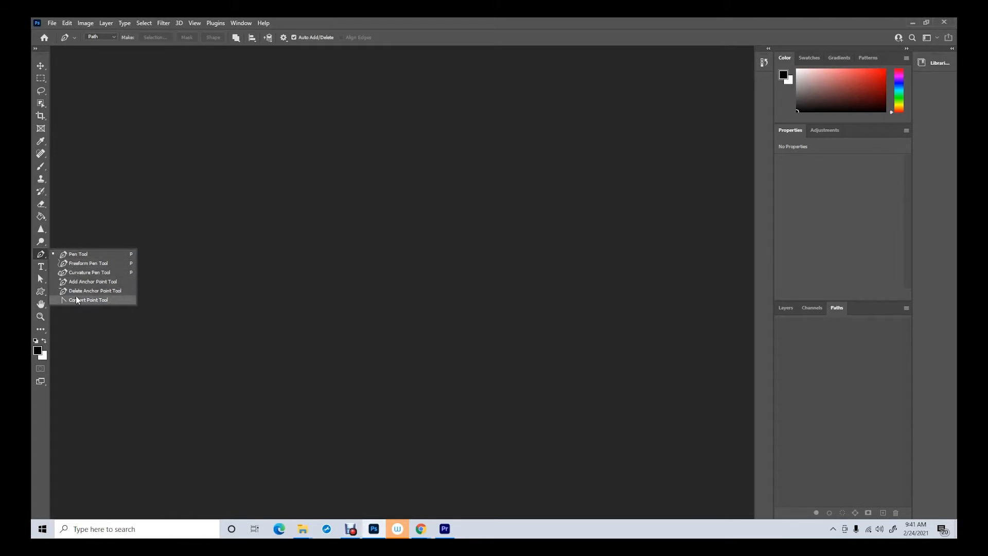
click(41, 280)
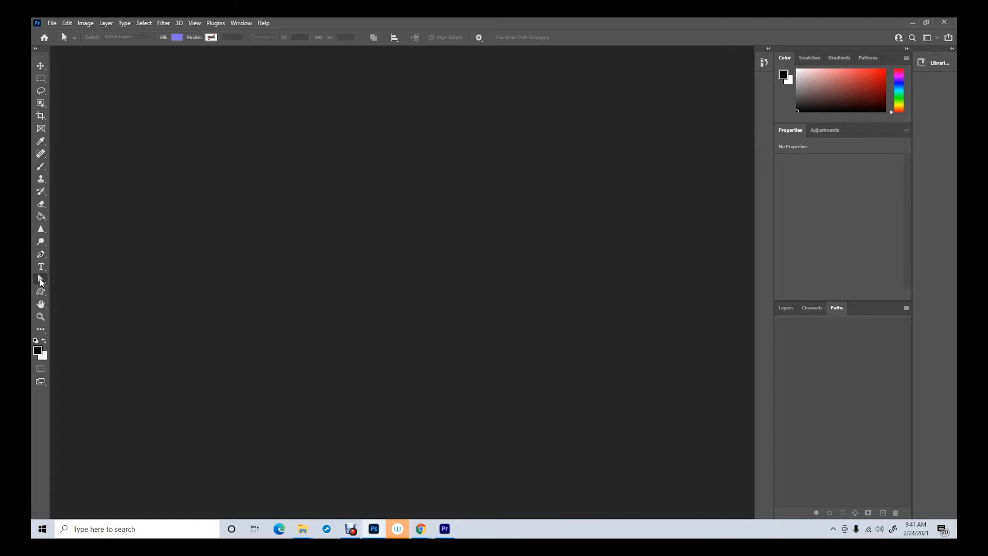
right_click(41, 280)
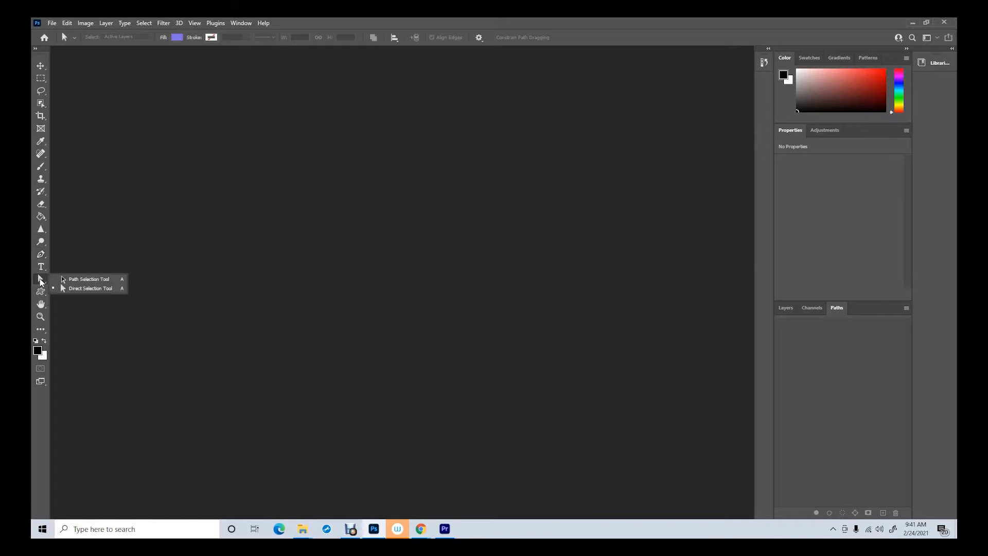
click(107, 289)
click(42, 255)
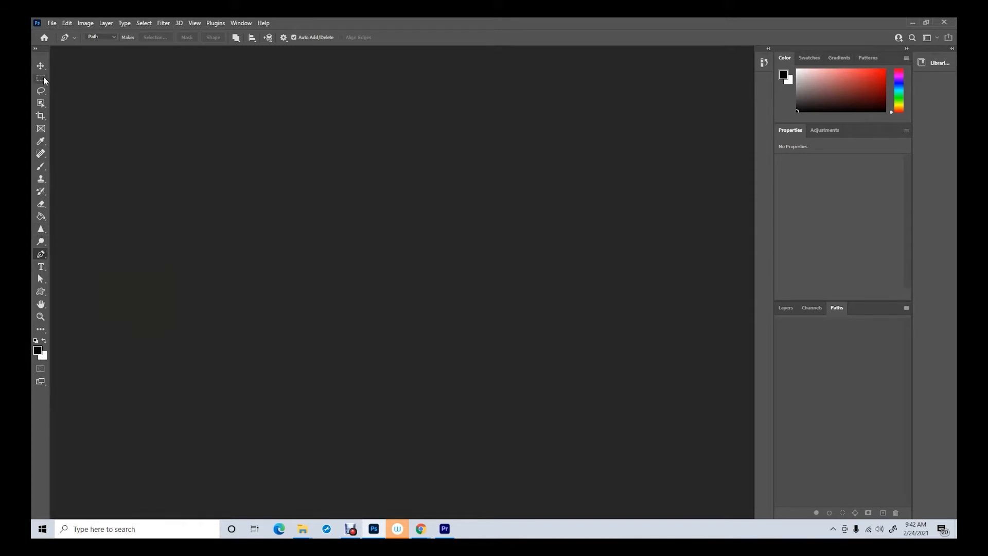
- Open the PSD file "vector and pixals" from the lesson 11 folder on the Desktop
click(52, 23)
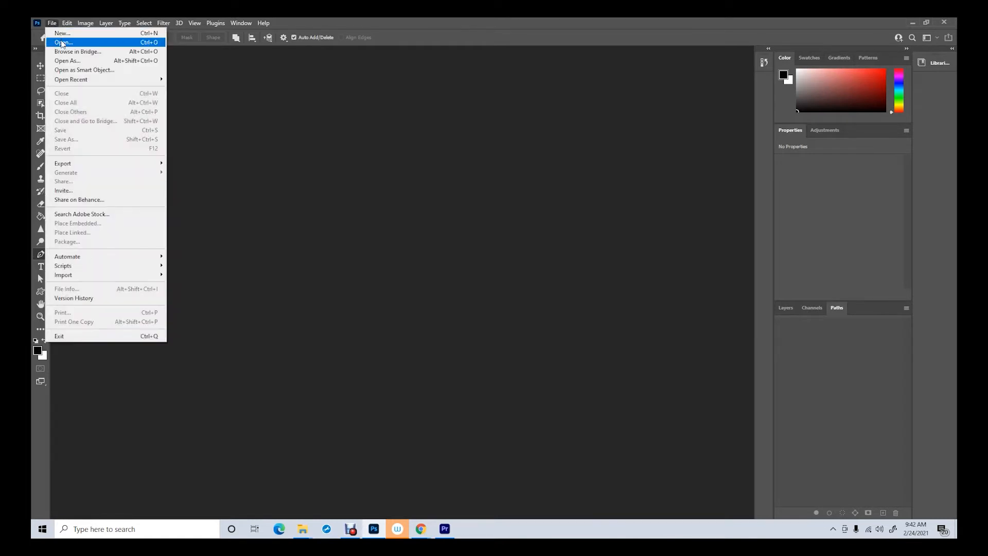
click(62, 43)
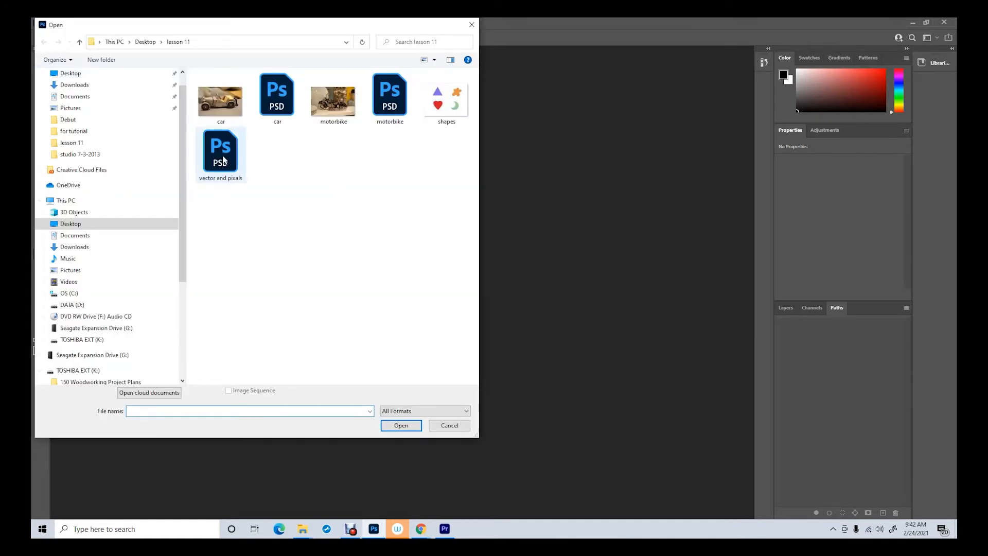
click(234, 177)
click(401, 425)
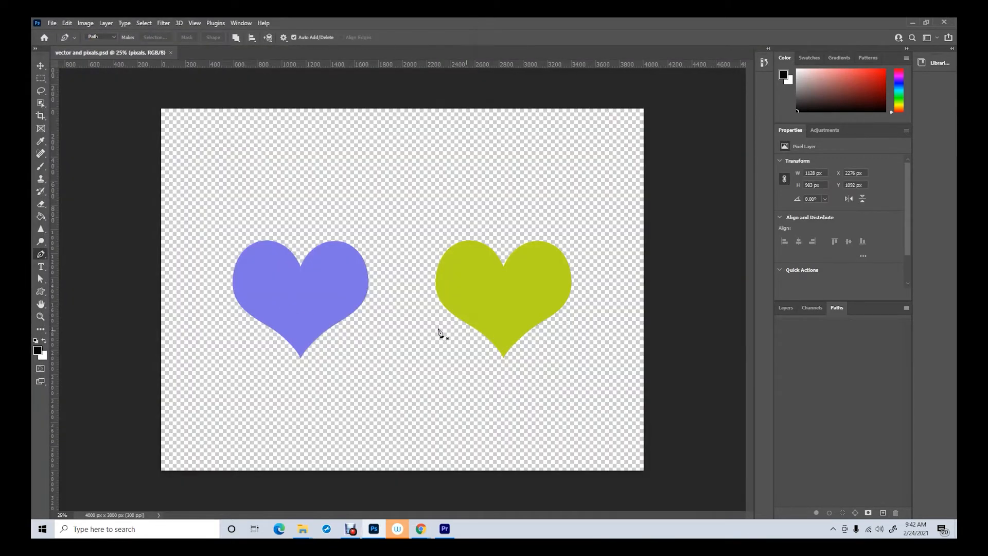
- Scale the purple heart on the vector layer to about 571% and position it with its notch near the canvas's top centre
click(785, 307)
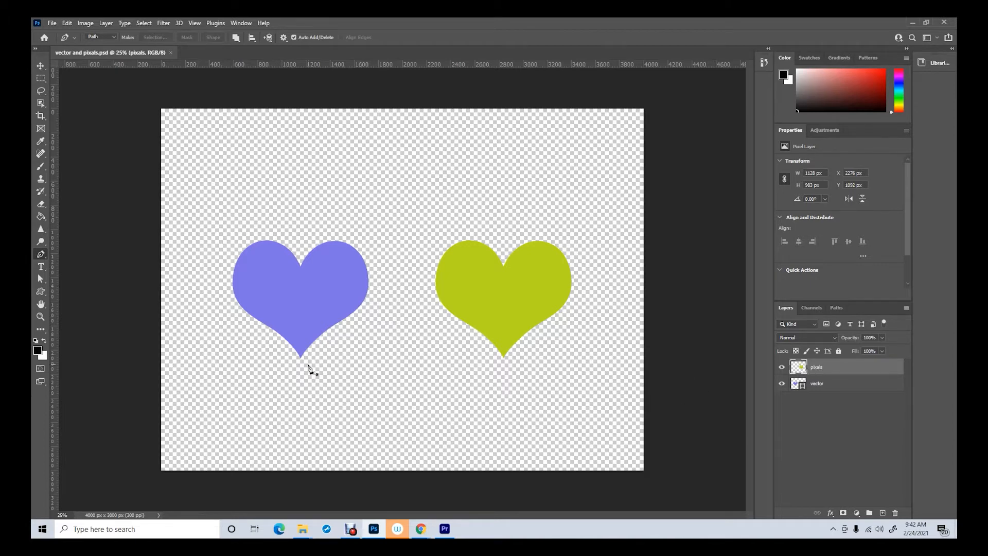
click(821, 387)
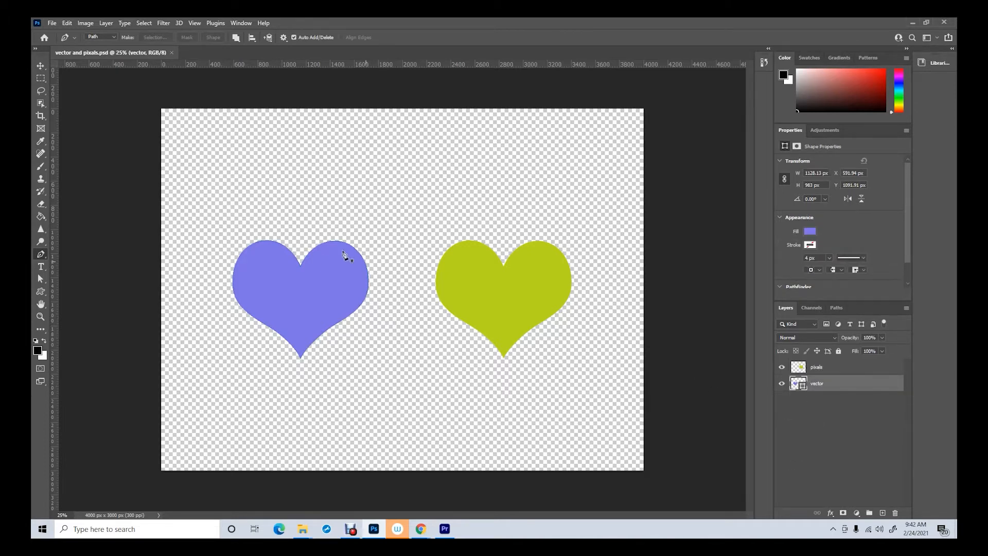
click(67, 23)
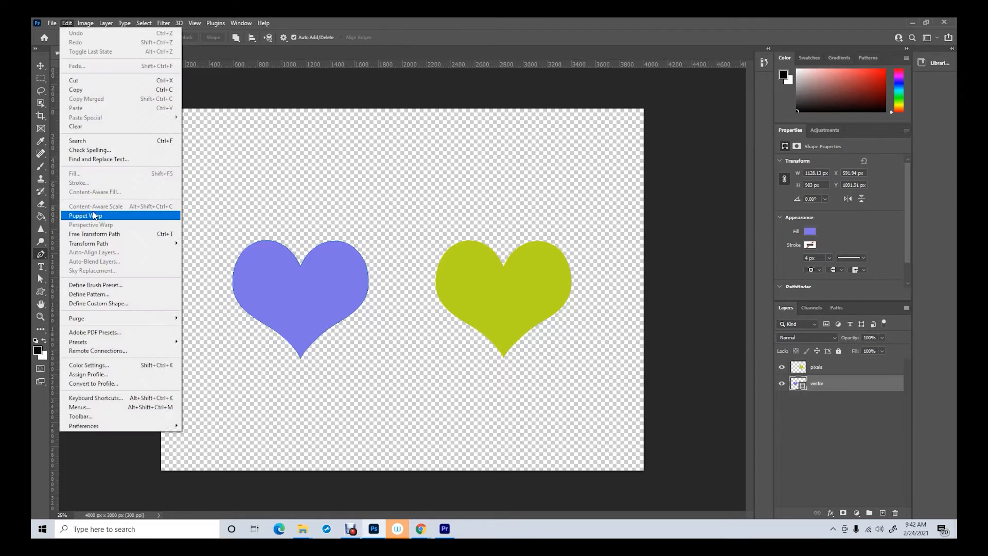
mouse_move(97, 246)
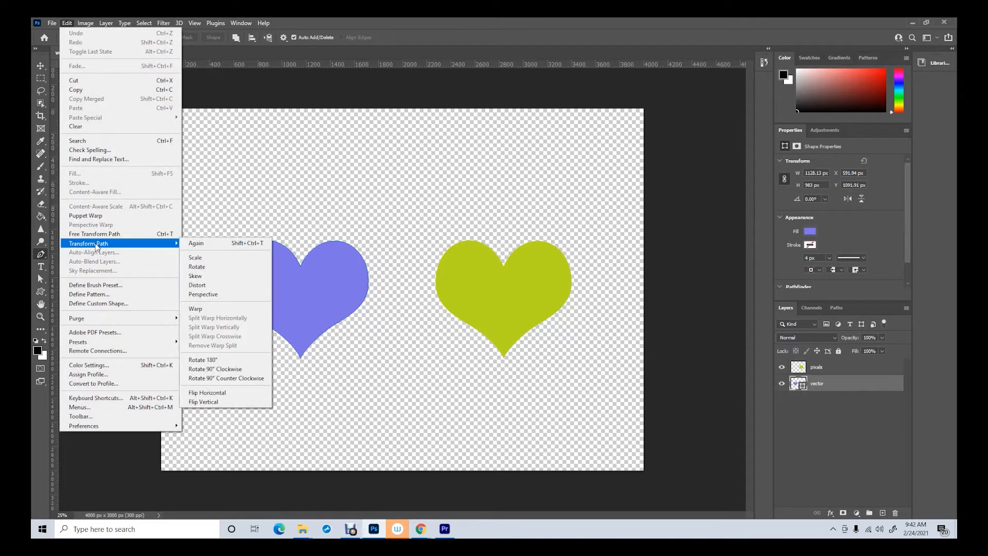
click(200, 259)
drag(369, 240, 526, 102)
drag(230, 360, 30, 534)
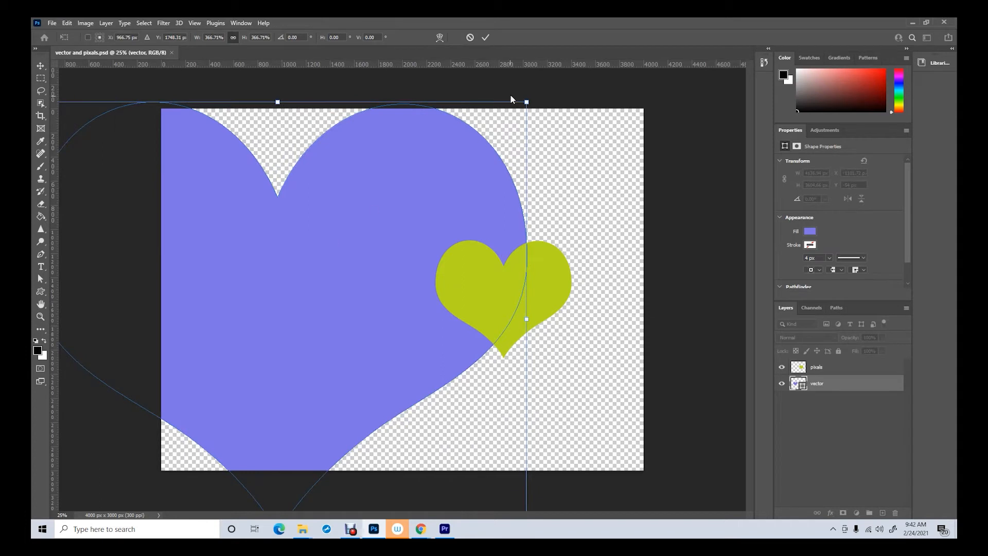
drag(526, 102, 747, 25)
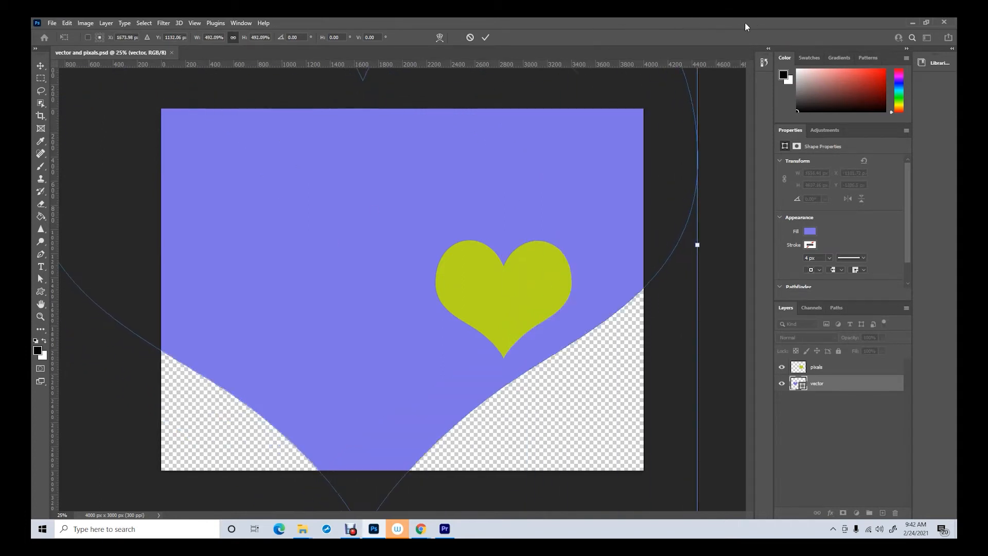
drag(330, 141, 356, 284)
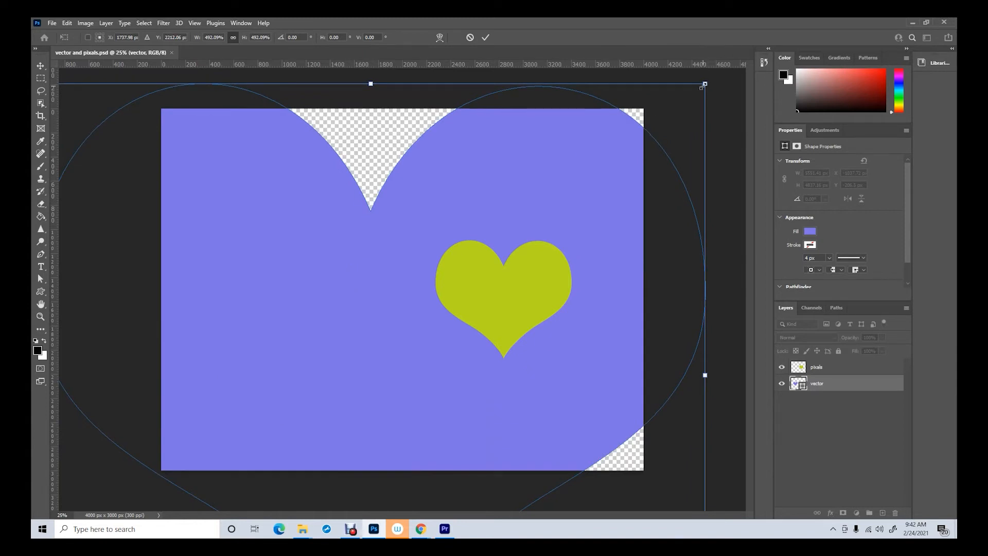
drag(705, 82, 762, 28)
drag(382, 195, 337, 256)
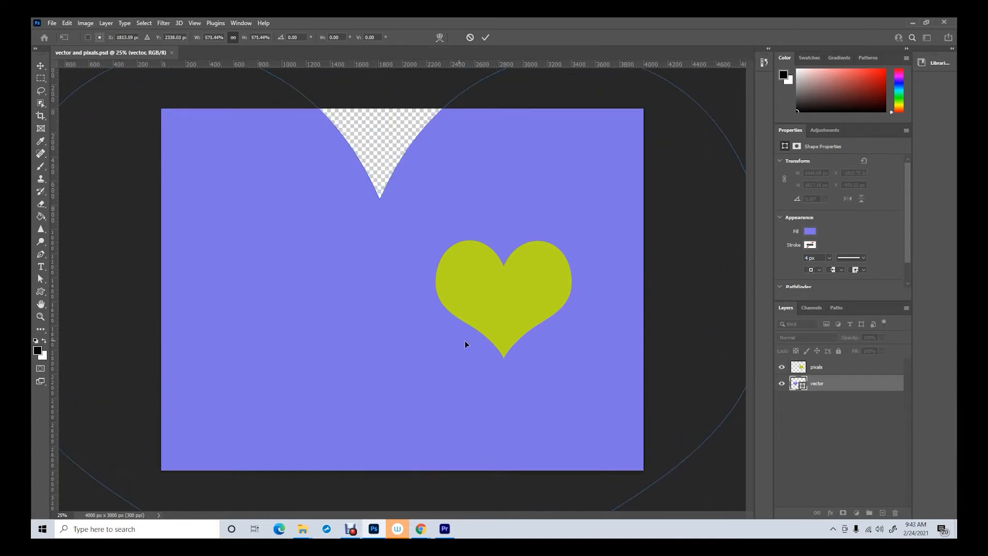
click(40, 65)
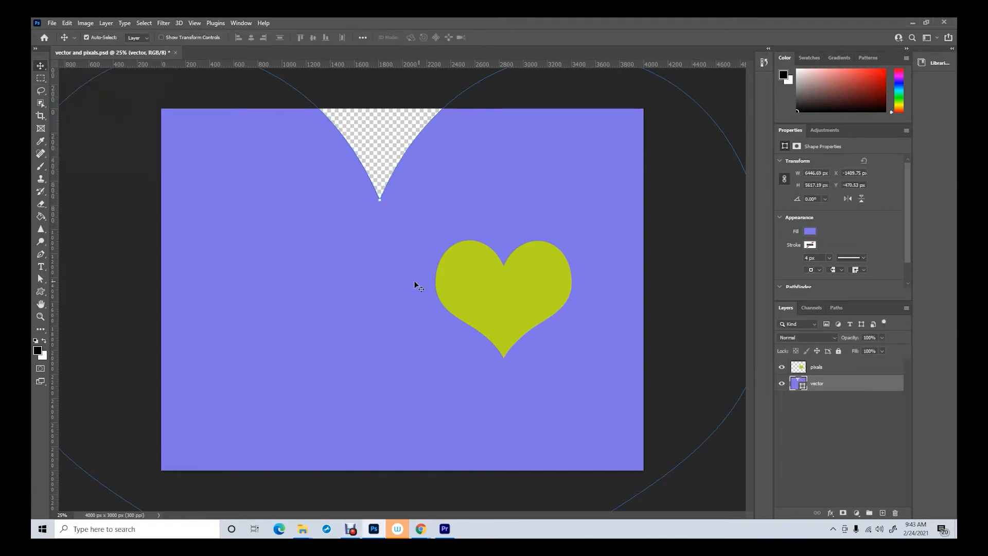
- Scale the green heart on the pixals layer to about 651% and align its notch just below the purple heart's notch
click(822, 369)
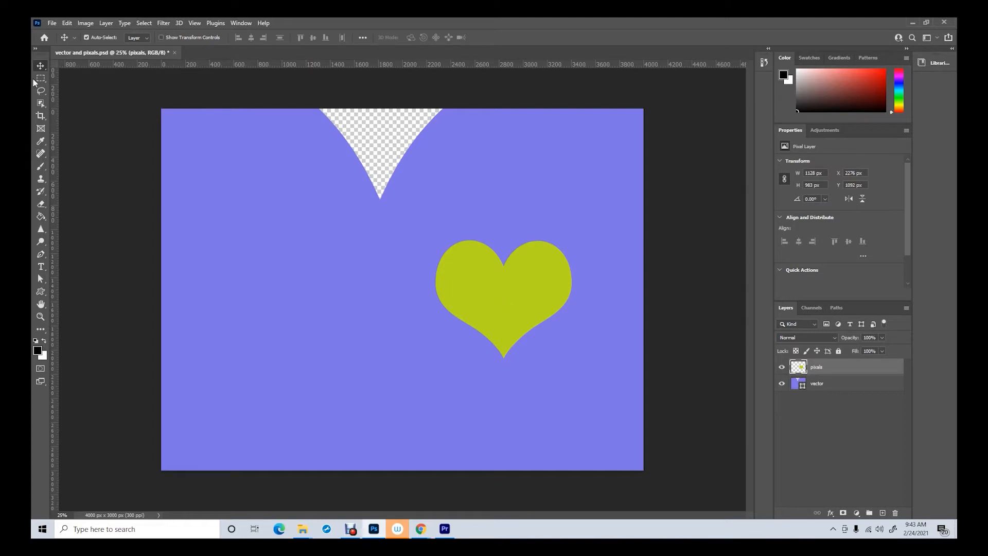
click(66, 24)
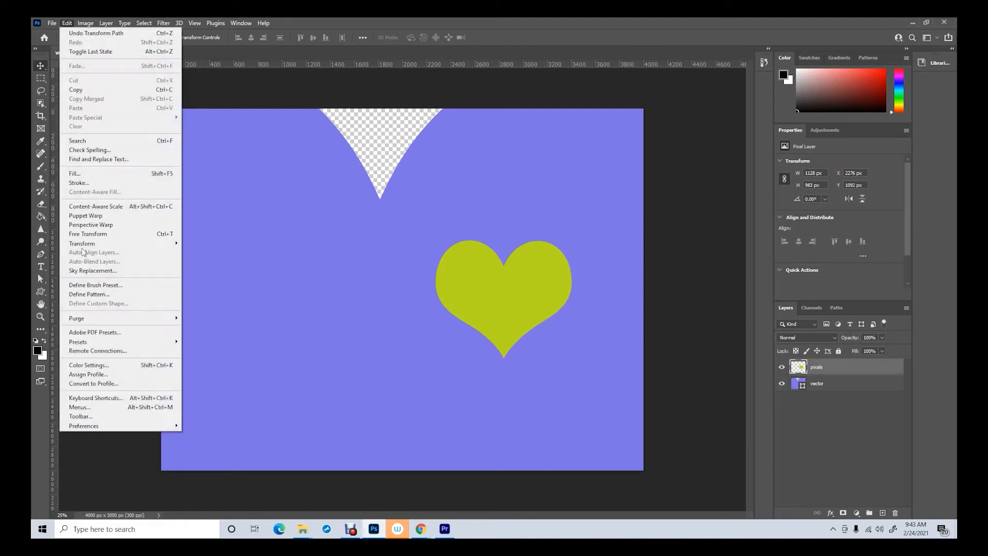
mouse_move(154, 244)
click(196, 258)
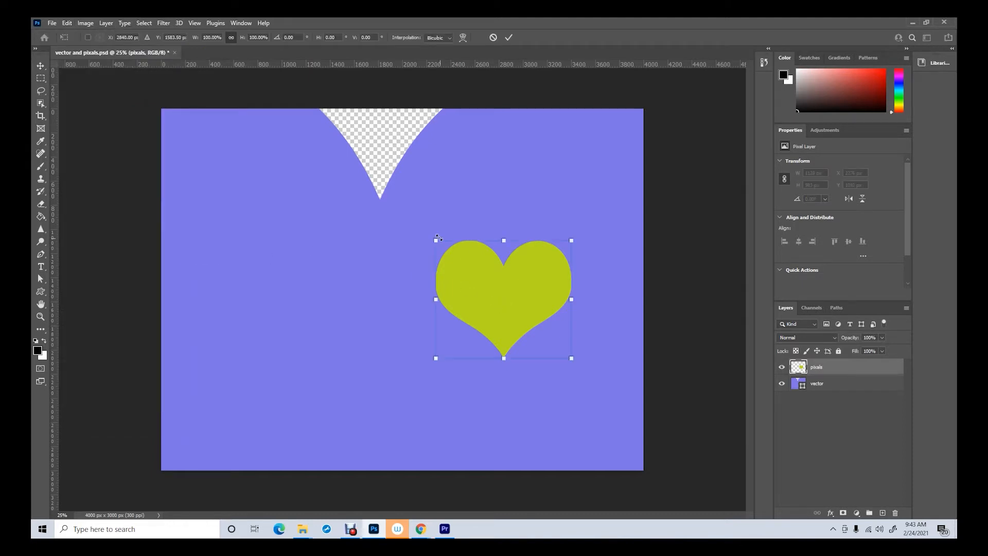
drag(435, 240, 249, 77)
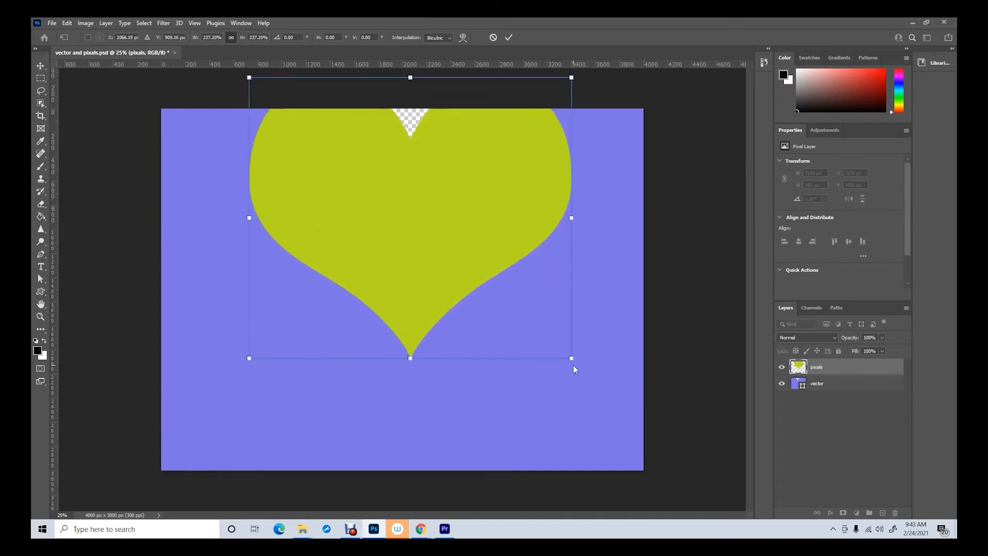
drag(576, 367, 668, 477)
drag(422, 299, 364, 421)
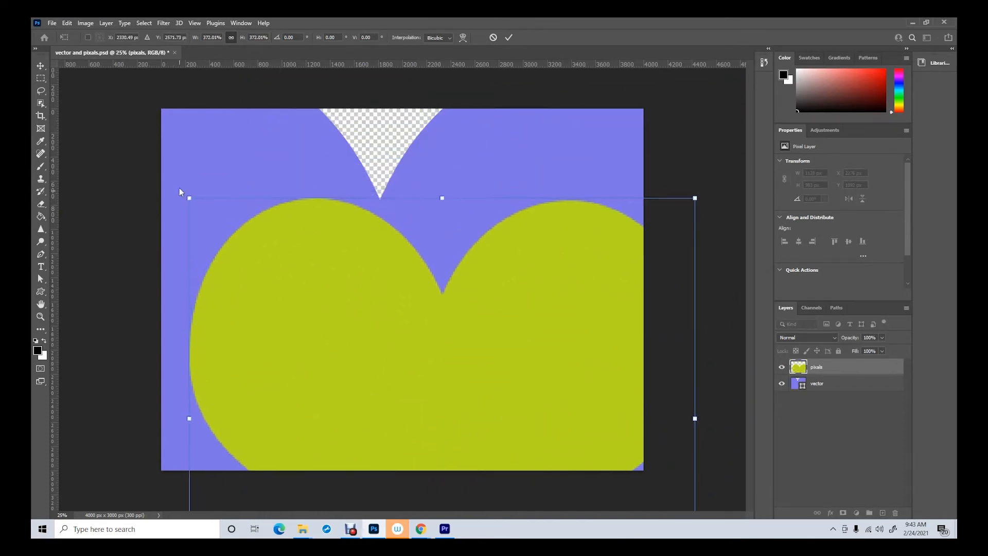
drag(189, 197, 33, 56)
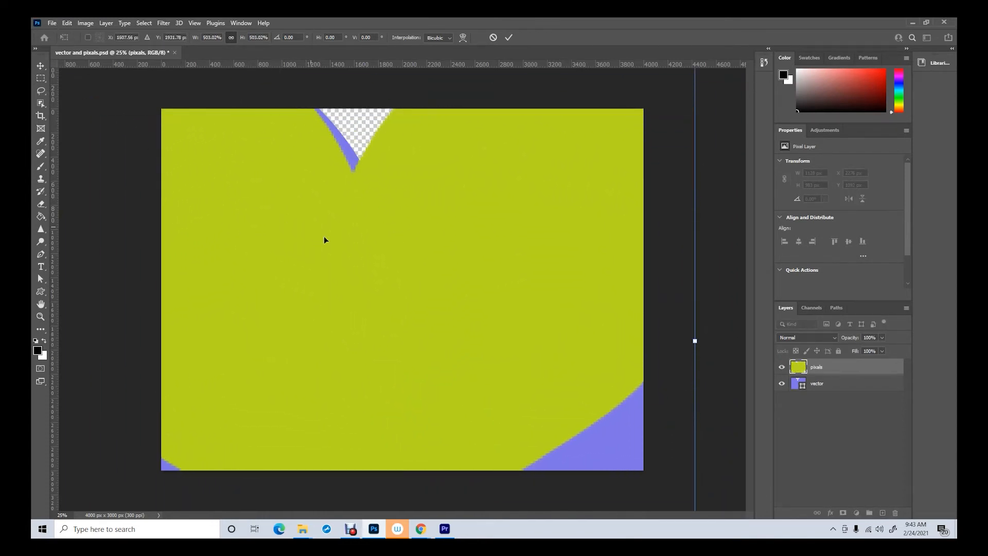
drag(324, 240, 474, 269)
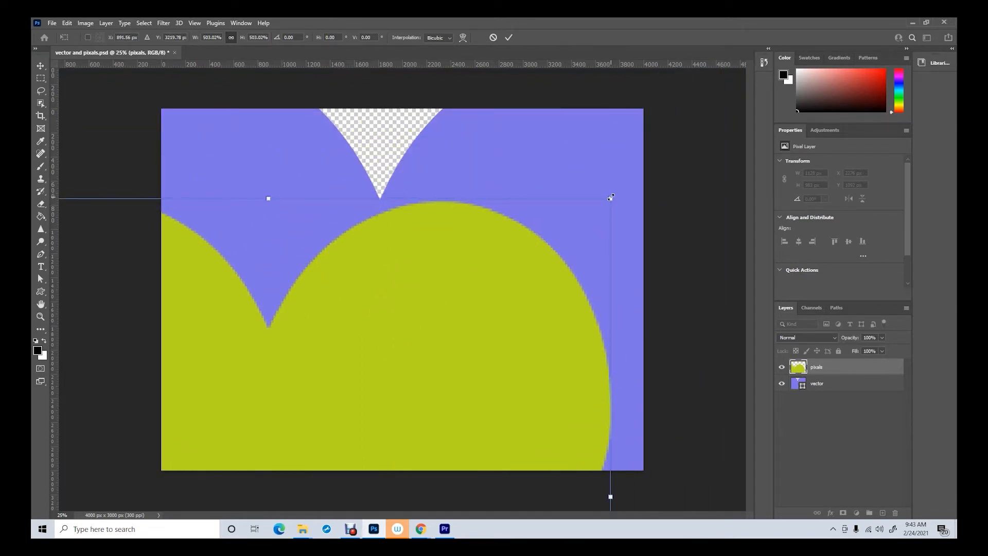
drag(609, 198, 624, 73)
drag(451, 184, 455, 203)
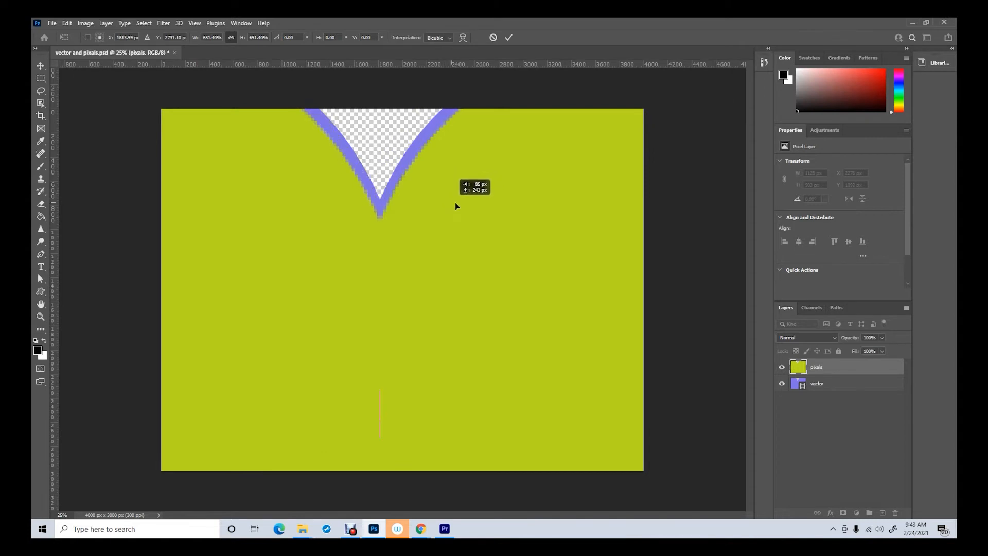
click(39, 69)
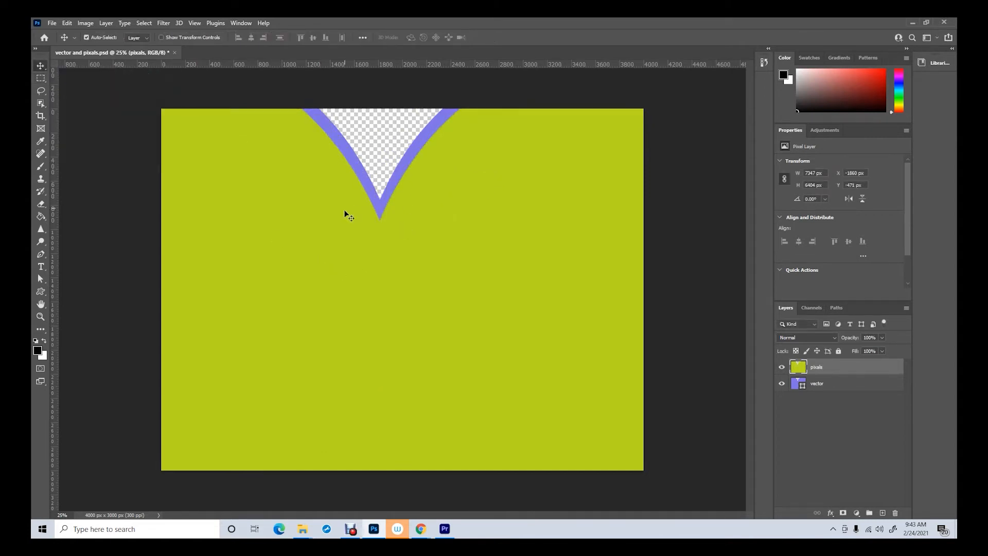
- Examine the purple vector heart's edge against the green pixel heart's edge around the notch at 200% zoom
click(40, 316)
click(403, 181)
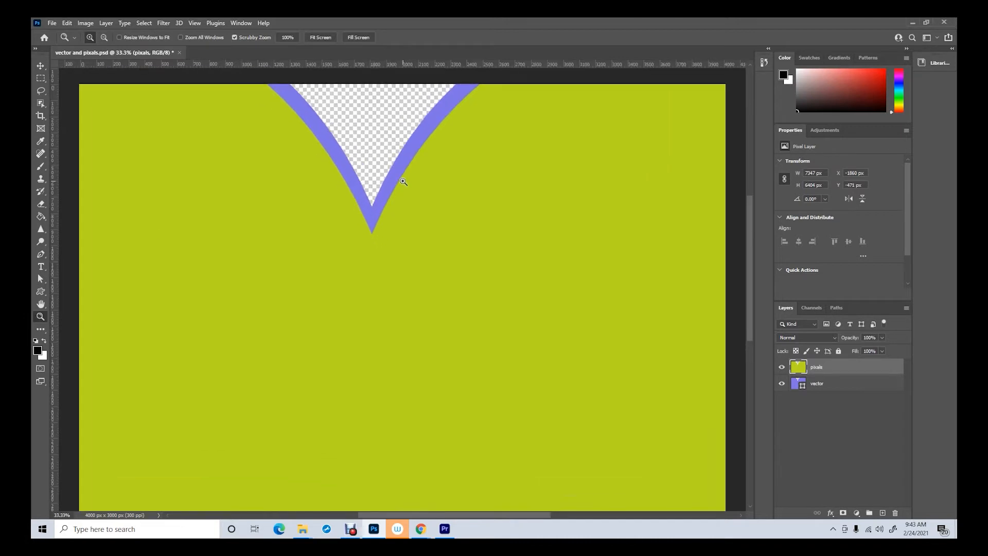
click(403, 182)
click(404, 181)
click(403, 181)
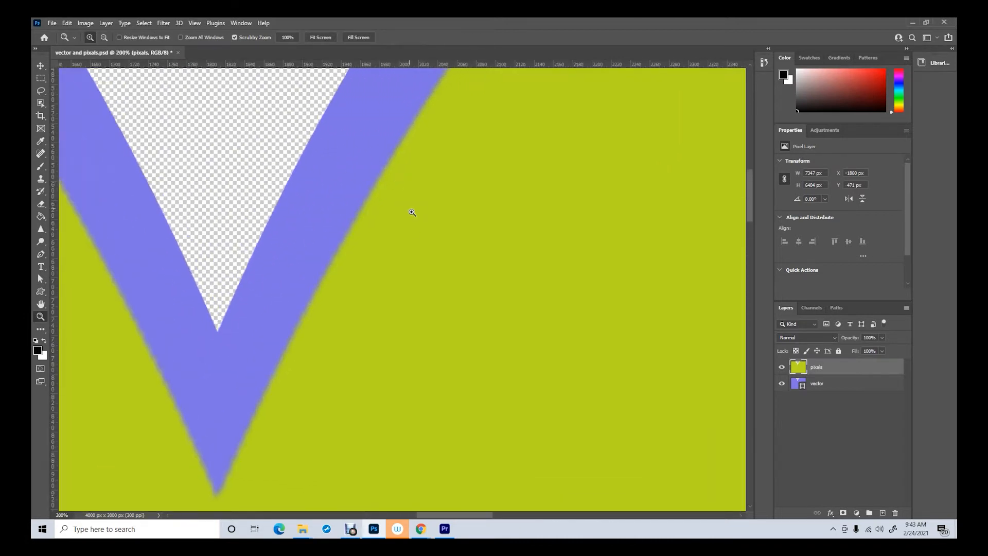
click(41, 66)
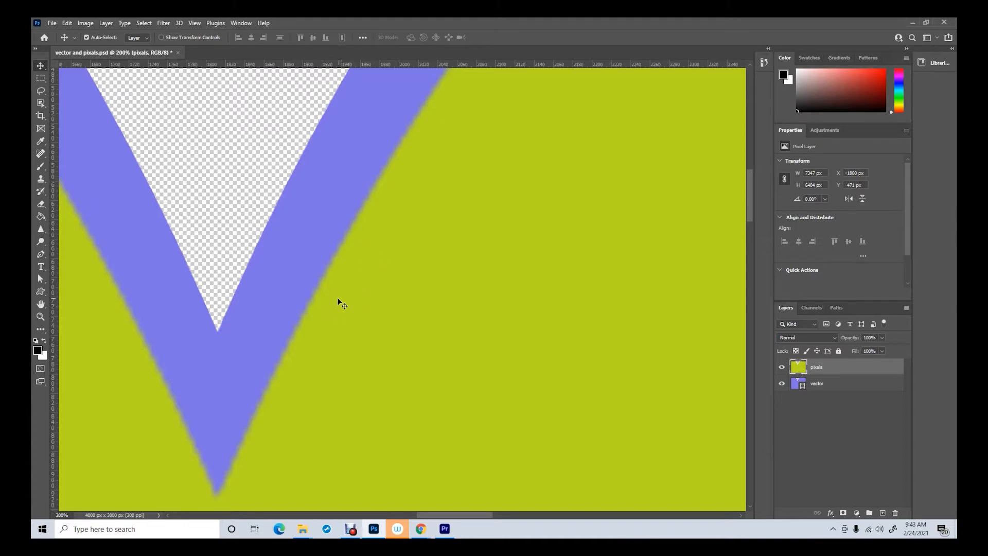
click(41, 317)
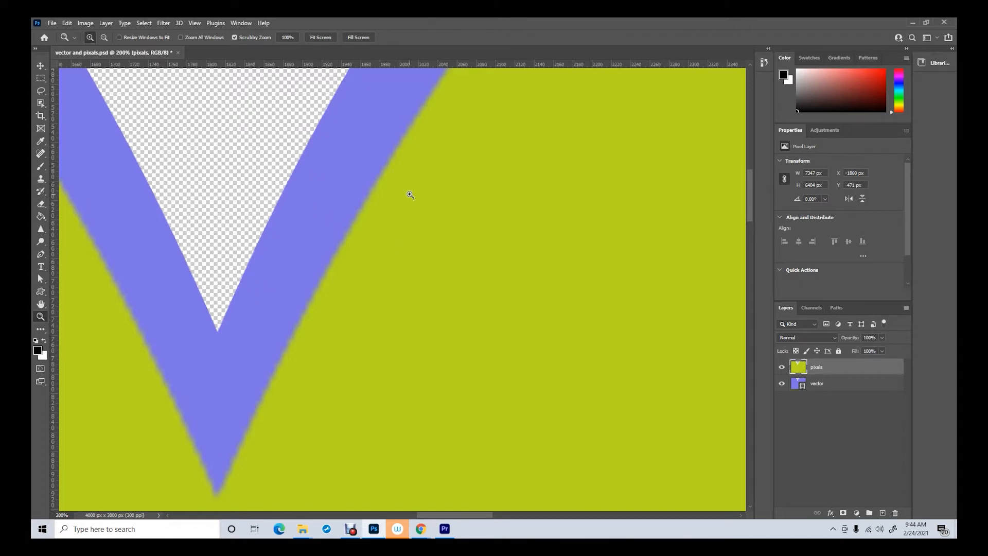
- Close the heart document without saving and open the image "shapes" from the lesson 11 folder
click(179, 52)
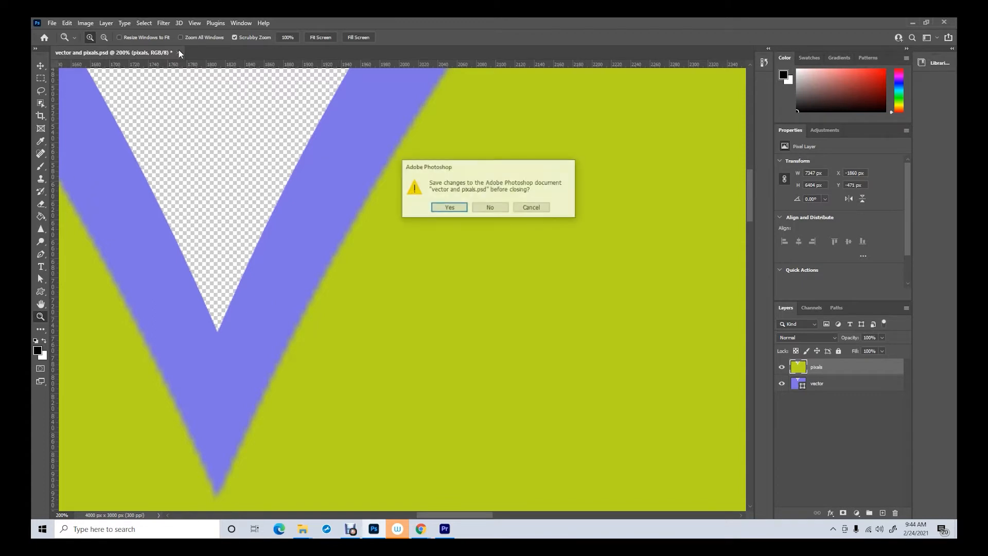
click(496, 208)
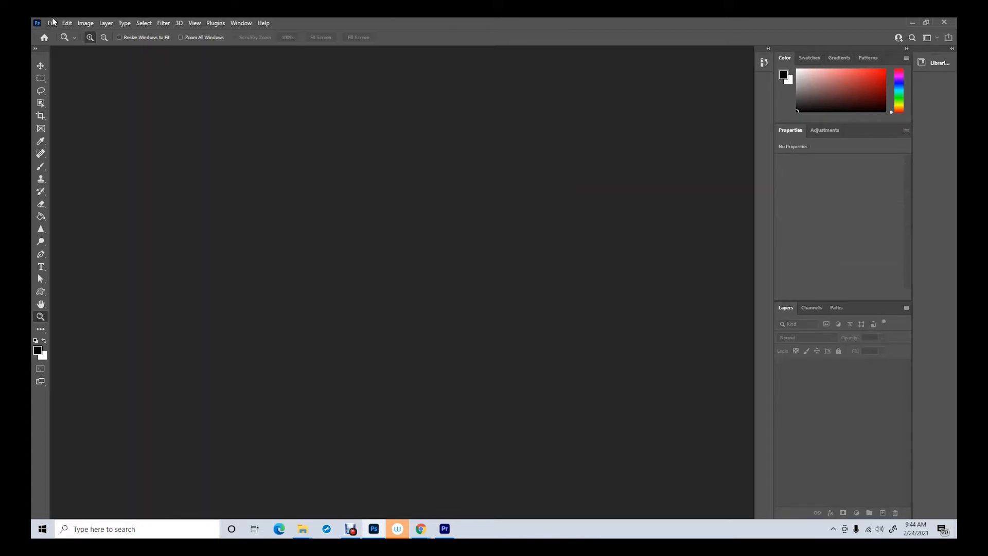
click(52, 23)
click(67, 46)
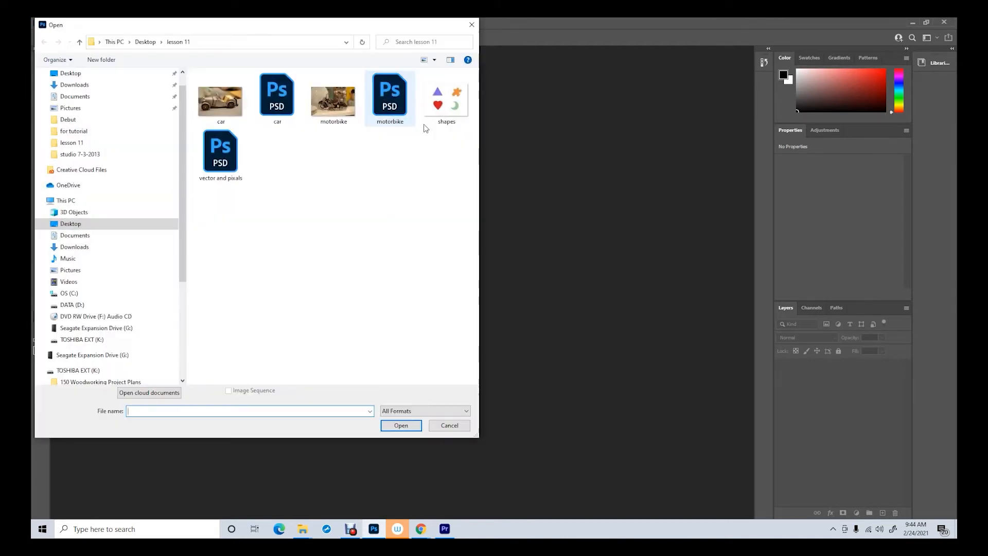
click(448, 105)
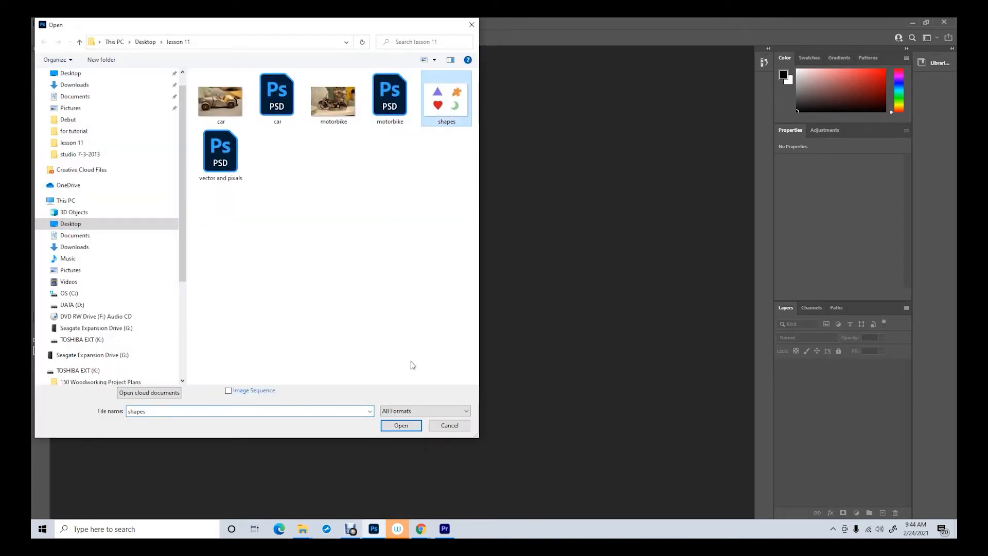
click(409, 425)
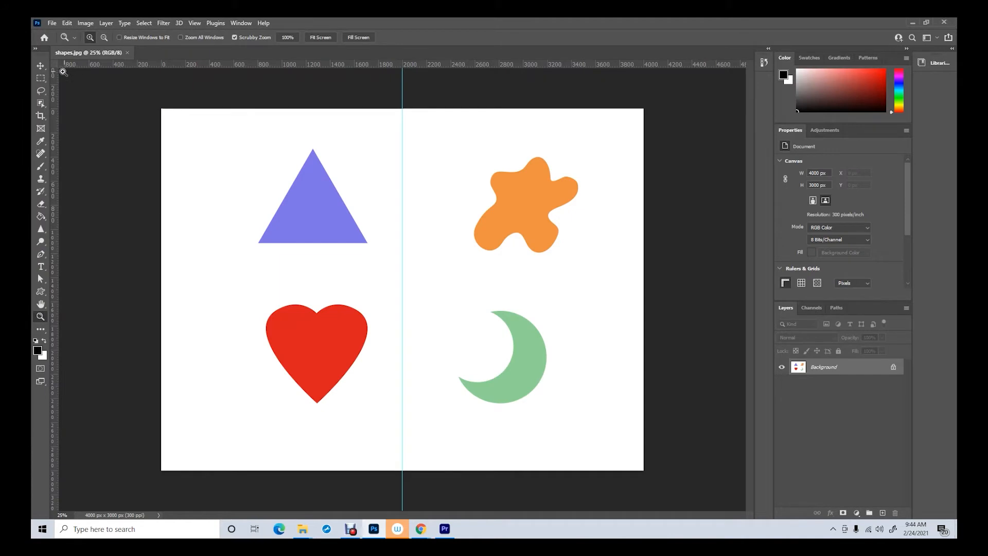
- Remove the vertical guide from the middle of the shapes image
click(40, 65)
drag(403, 88, 32, 106)
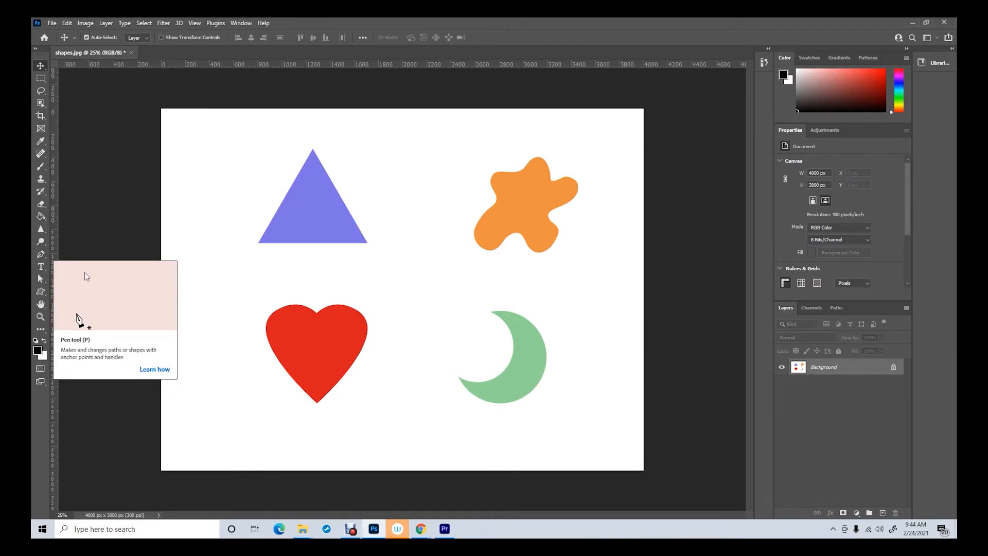
- Review the Pen tool and the Path Selection and Direct Selection tools, leaving the Pen tool active
key(p)
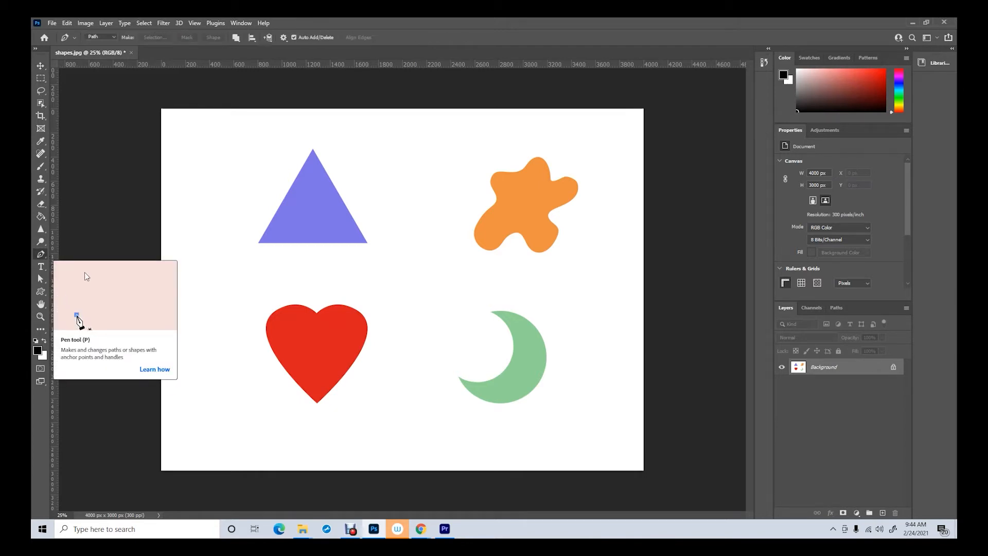
click(41, 280)
right_click(41, 282)
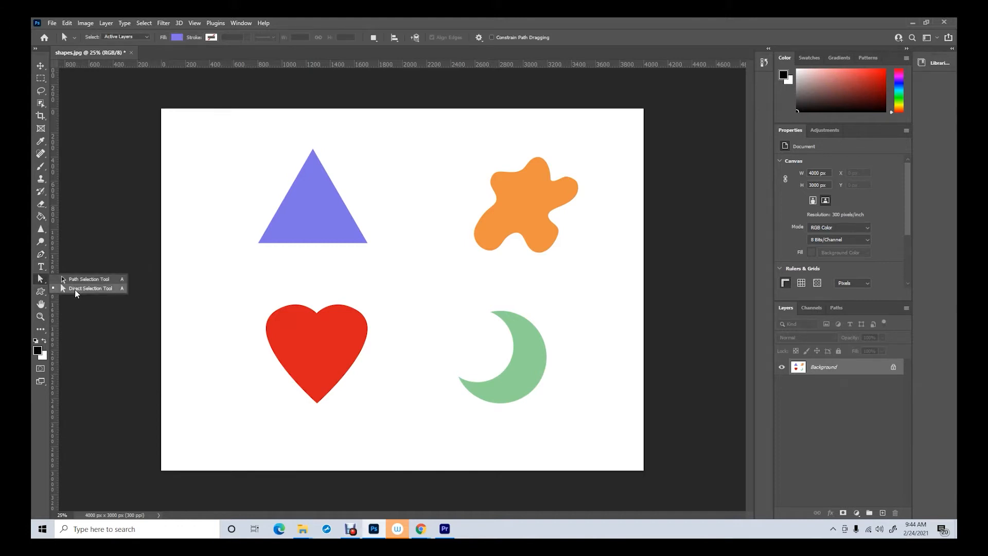
click(62, 281)
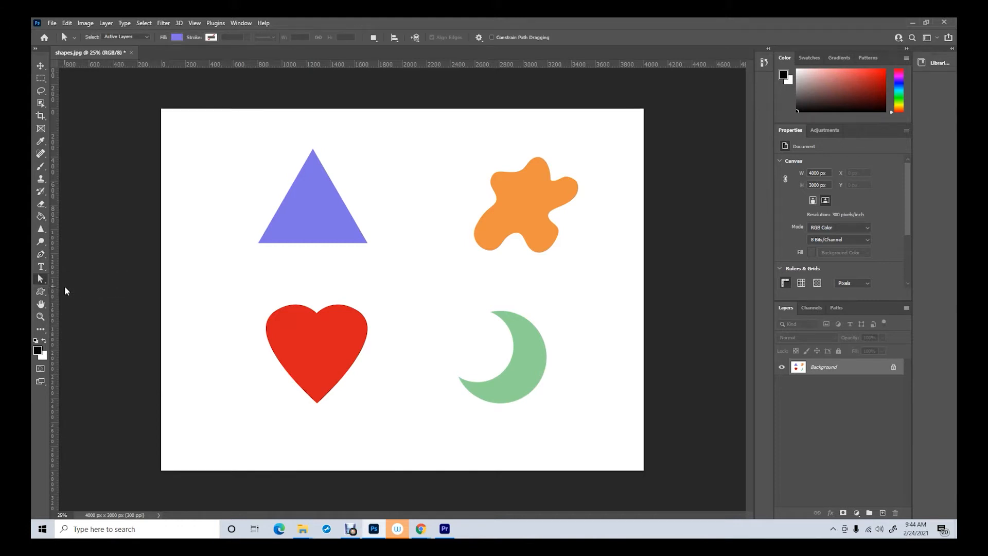
click(42, 254)
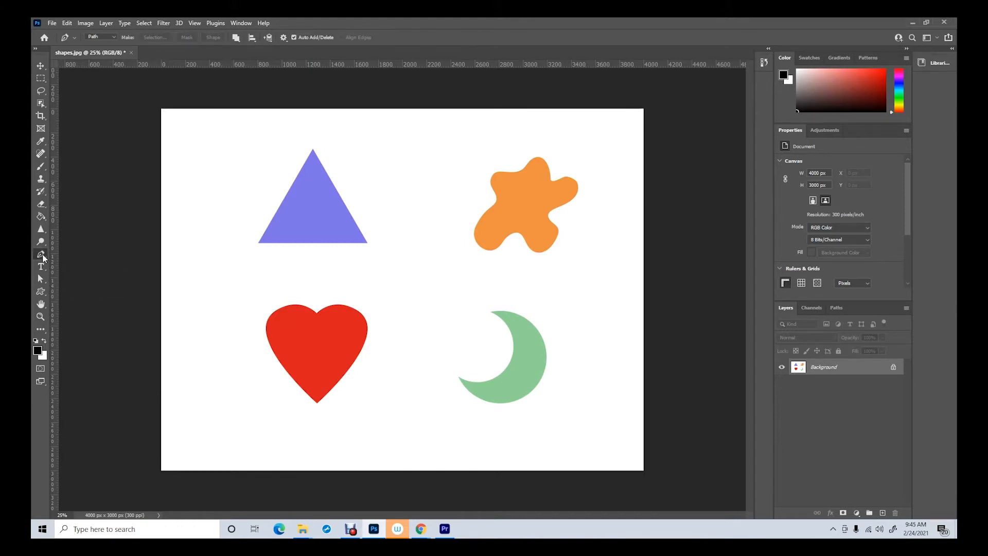
- Draw a straight horizontal path about 510 px long between the triangle and the orange shape, and delete it
click(41, 316)
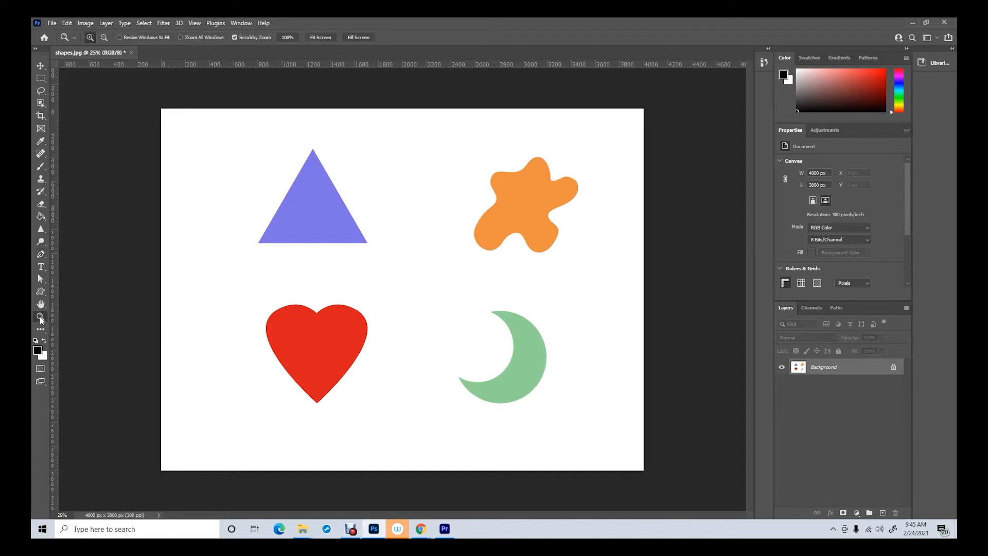
click(411, 193)
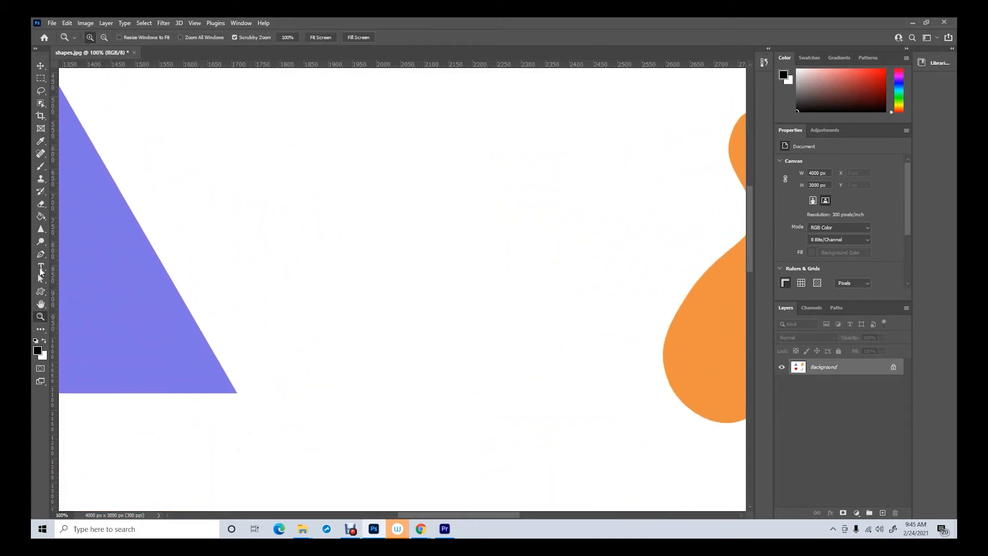
click(41, 254)
click(295, 198)
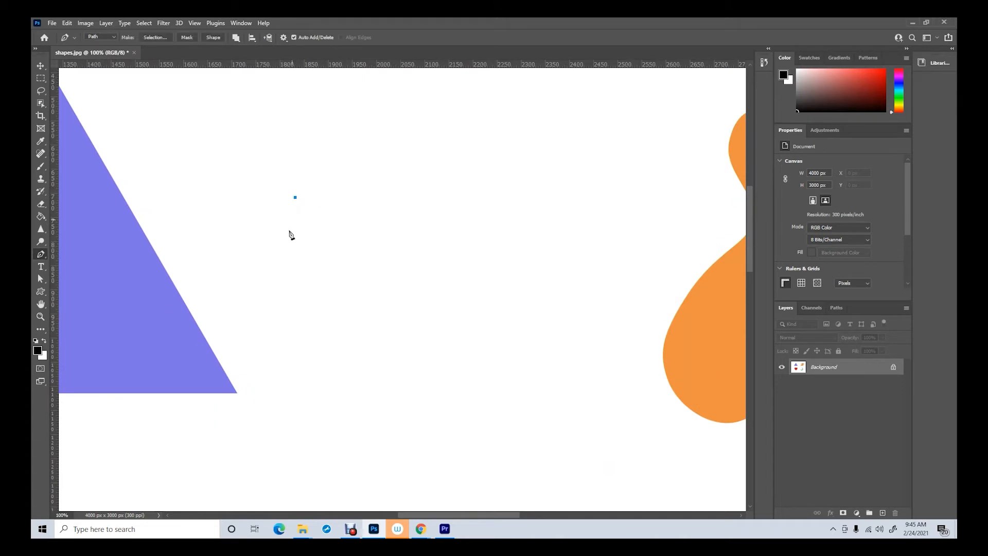
click(542, 198)
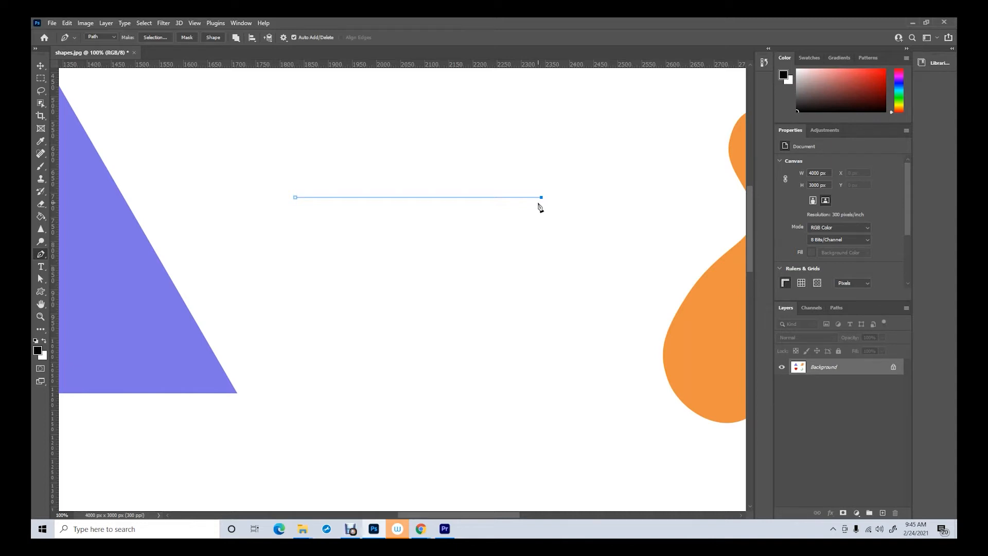
key(BackSpace)
key(BackSpace)
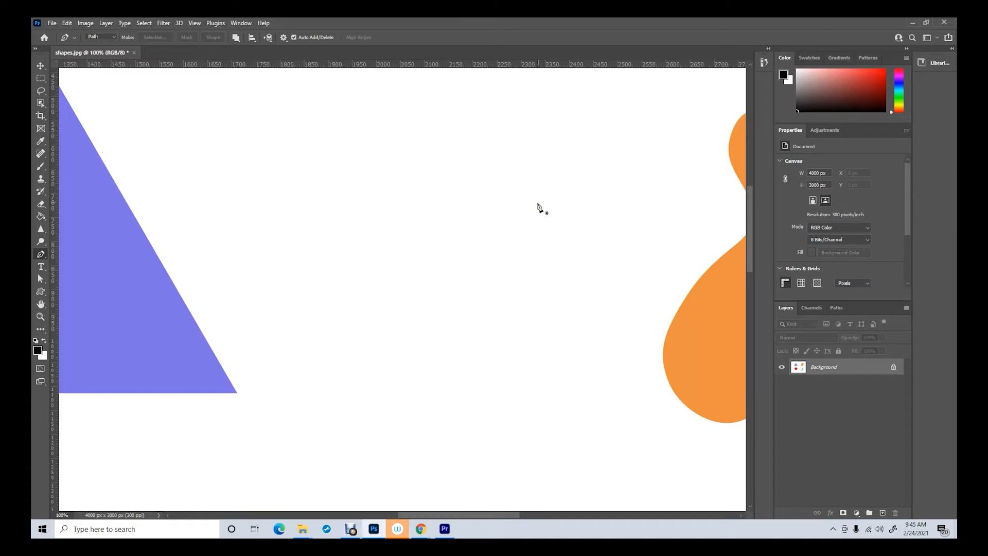
- Draw an arched path segment about 520 px wide between the triangle and orange shape, swinging its end handle outward toward the orange shape
click(284, 220)
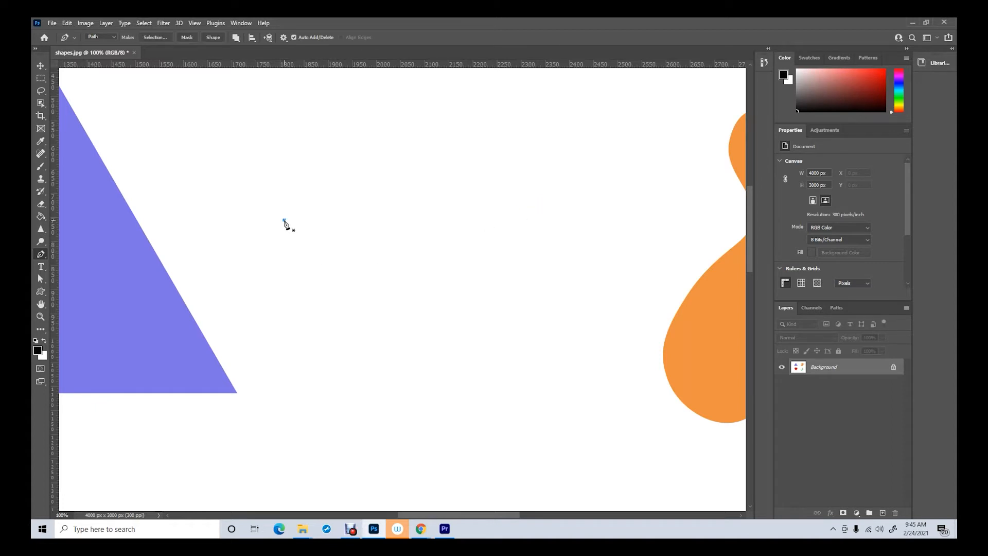
click(536, 225)
drag(537, 228, 570, 367)
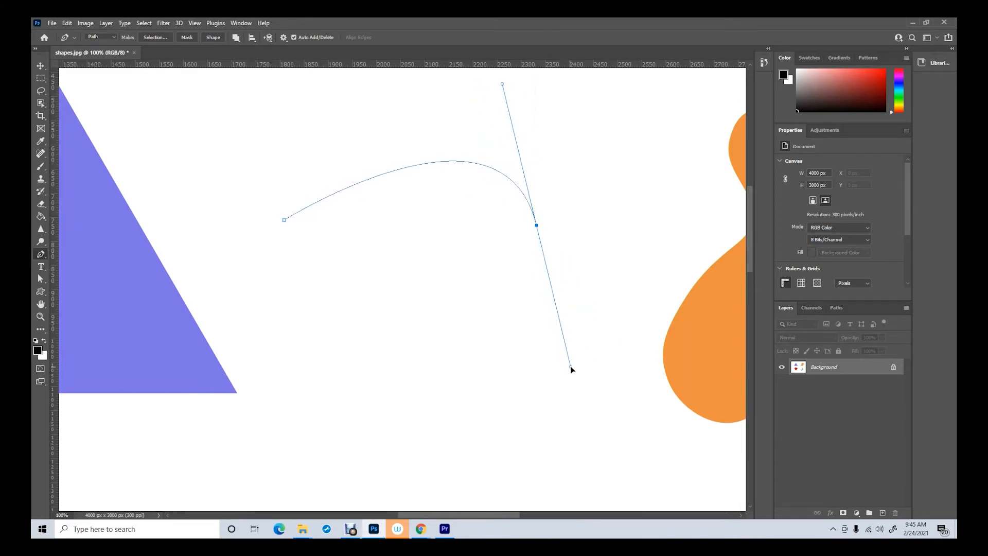
drag(570, 367, 622, 365)
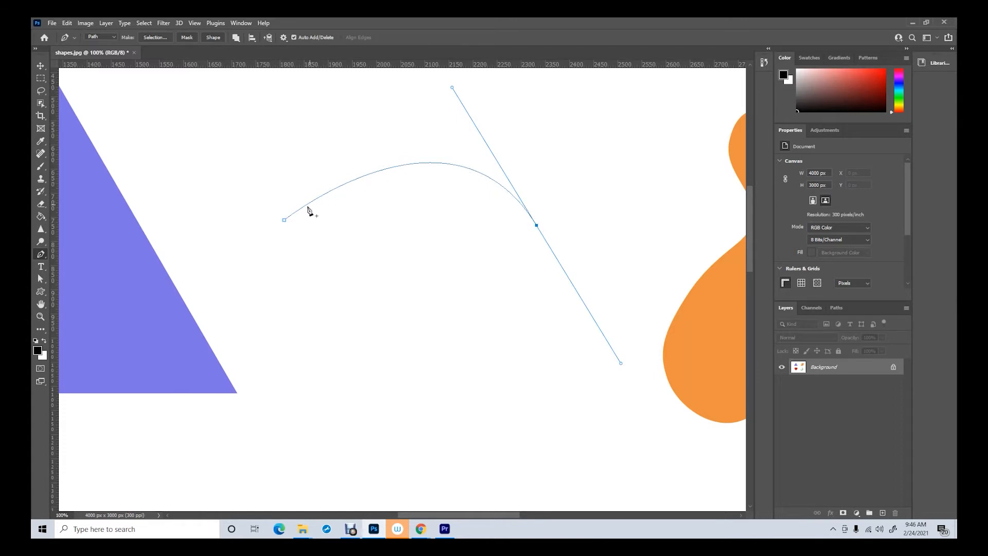
- Try to continue the arch with a segment curving back below it, and undo back to the single arch with its end anchor selected
click(536, 227)
click(493, 378)
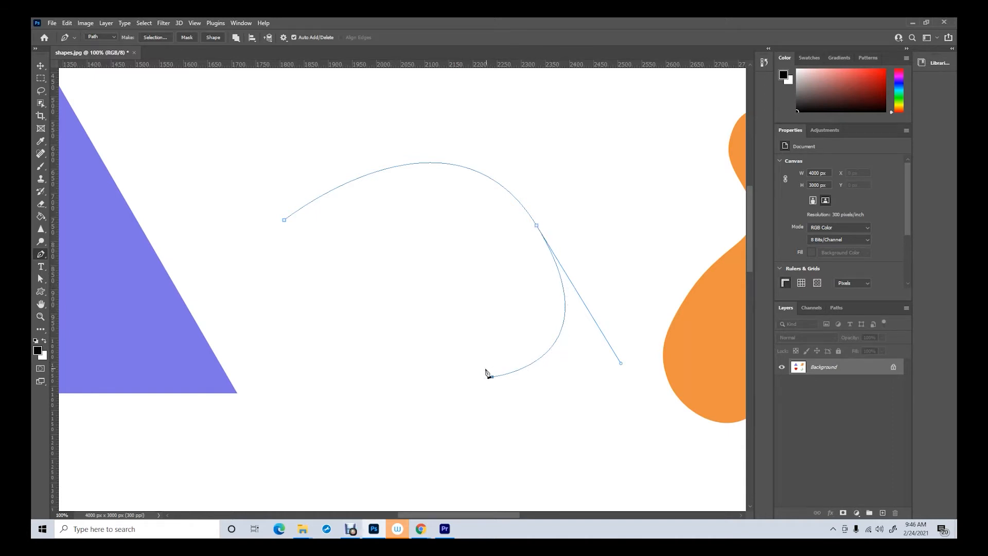
key(ctrl+z)
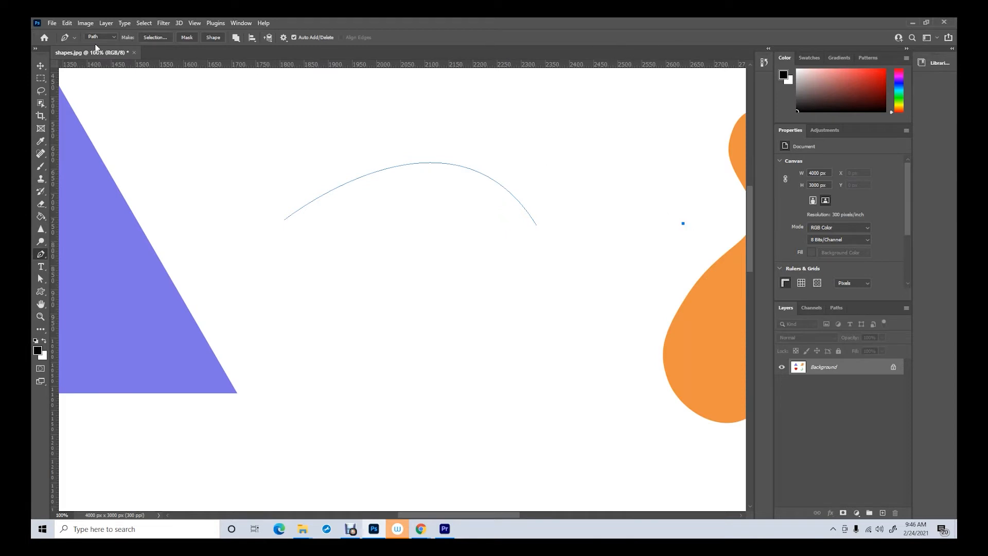
key(alt+e)
key(Return)
click(536, 225)
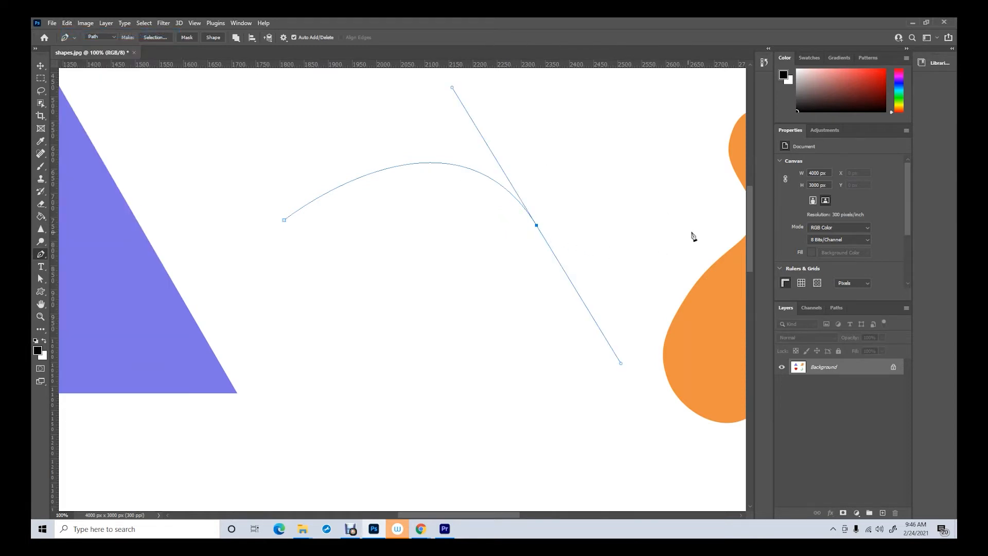
- Extend the arch into an S-curve with an anchor near the orange shape, and delete the whole path
click(711, 224)
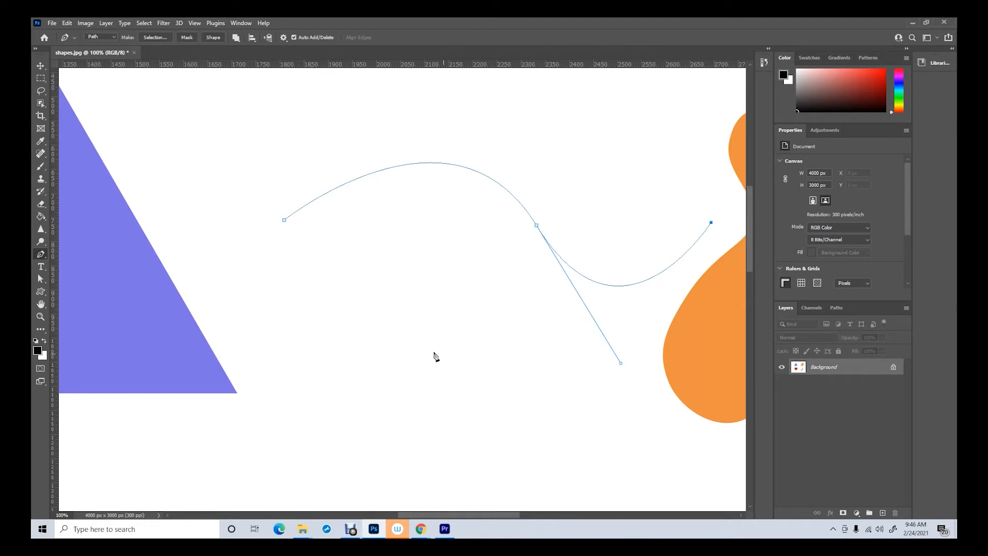
key(Delete)
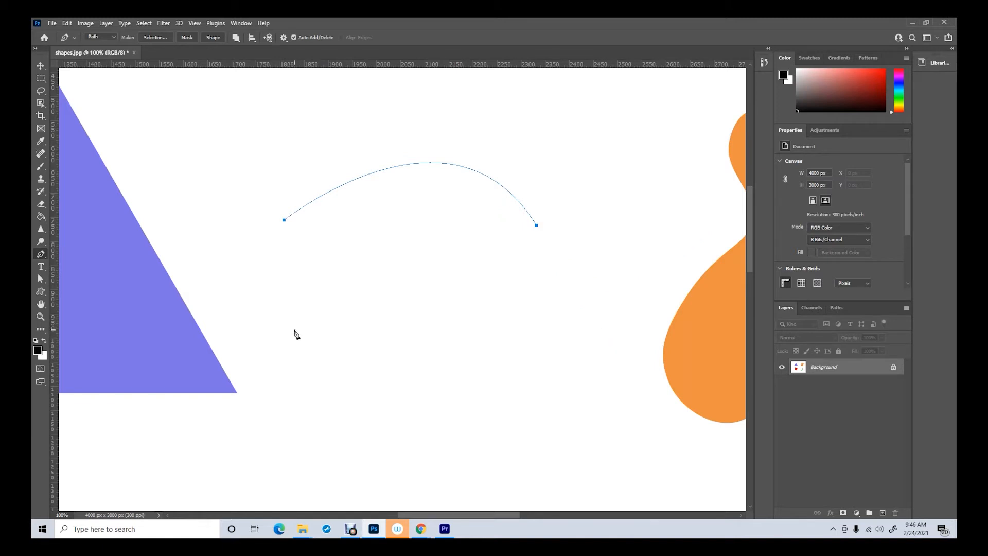
key(Delete)
- Draw a wavy path with five anchor points, pulling the curve handles alternately down and up, and clear it from the canvas
click(218, 204)
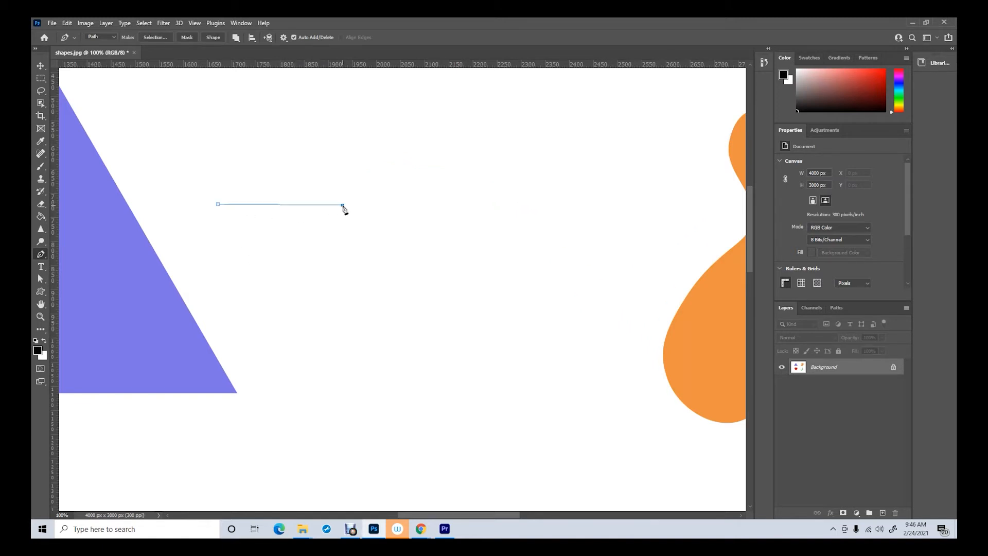
drag(342, 204, 350, 305)
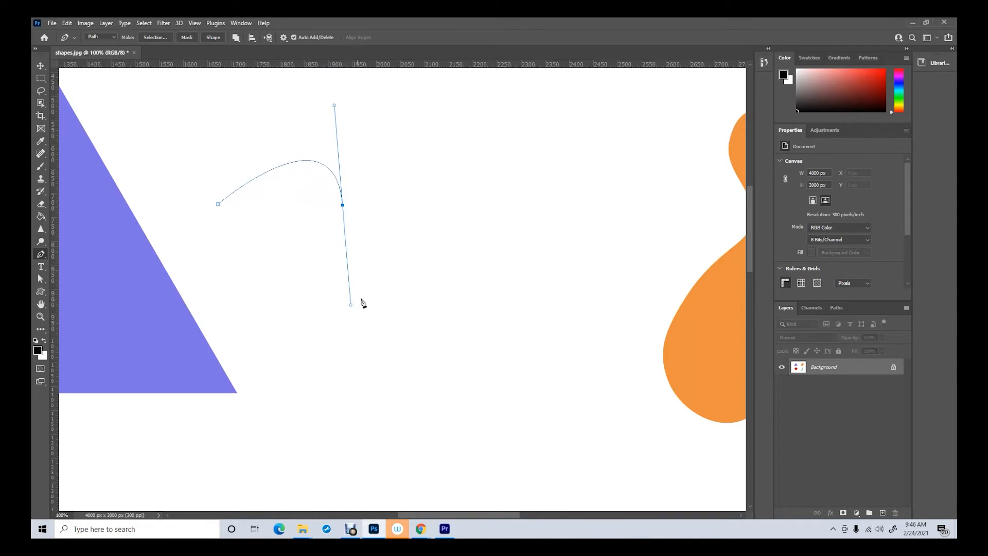
click(471, 210)
drag(472, 212, 472, 114)
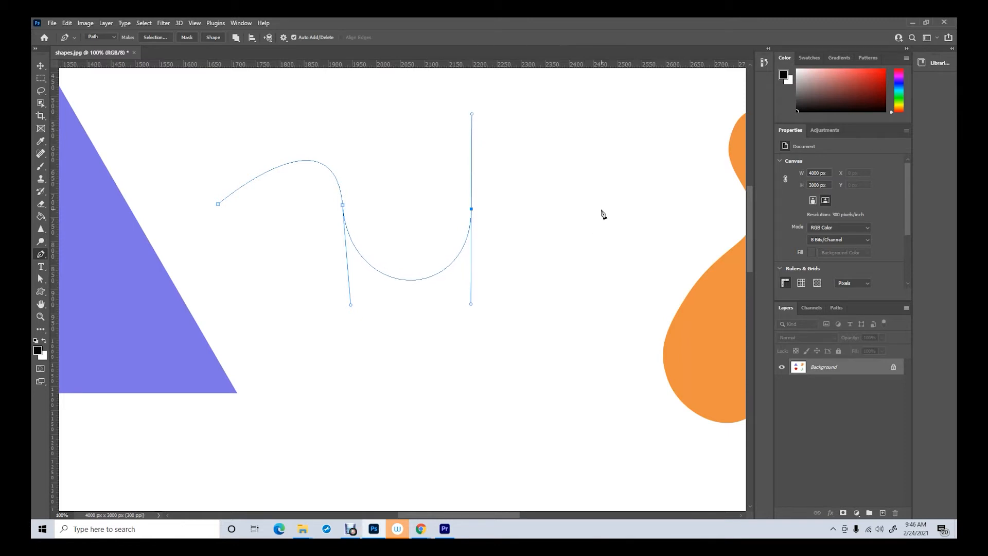
drag(603, 210, 613, 322)
drag(710, 217, 710, 112)
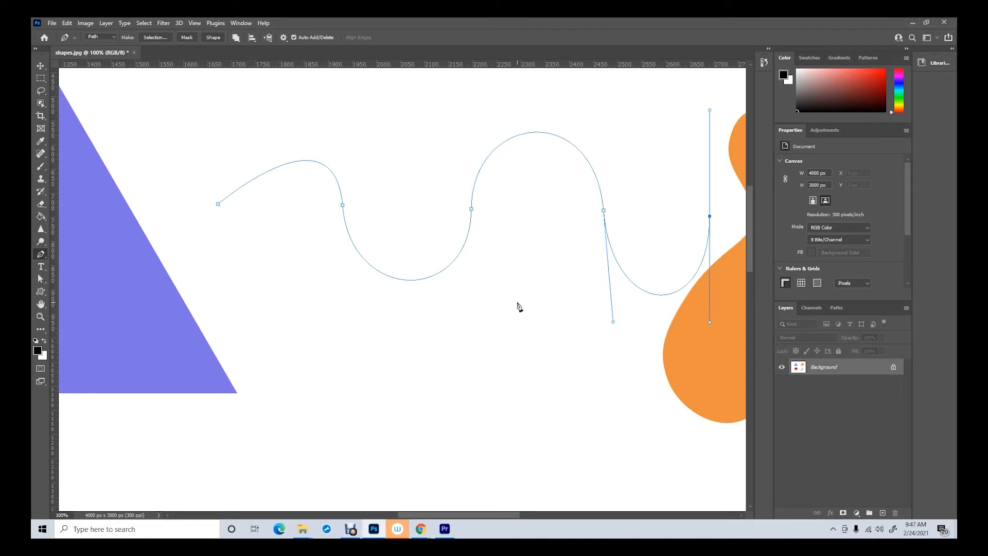
key(Escape)
key(Escape)
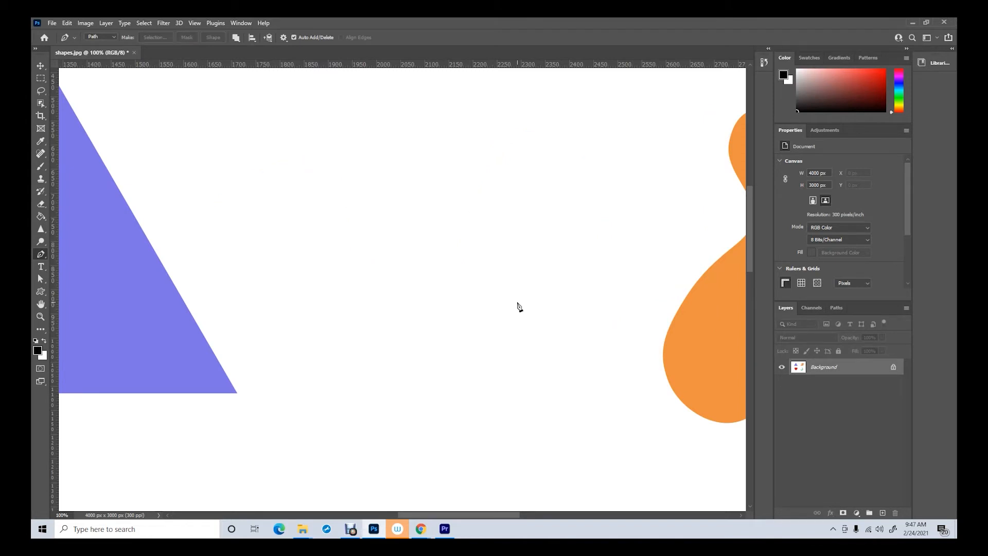
- Draw an arched path about 510 px wide between the triangle and orange shape, and reposition both end anchors with the Direct Selection tool
click(254, 210)
drag(499, 217, 601, 349)
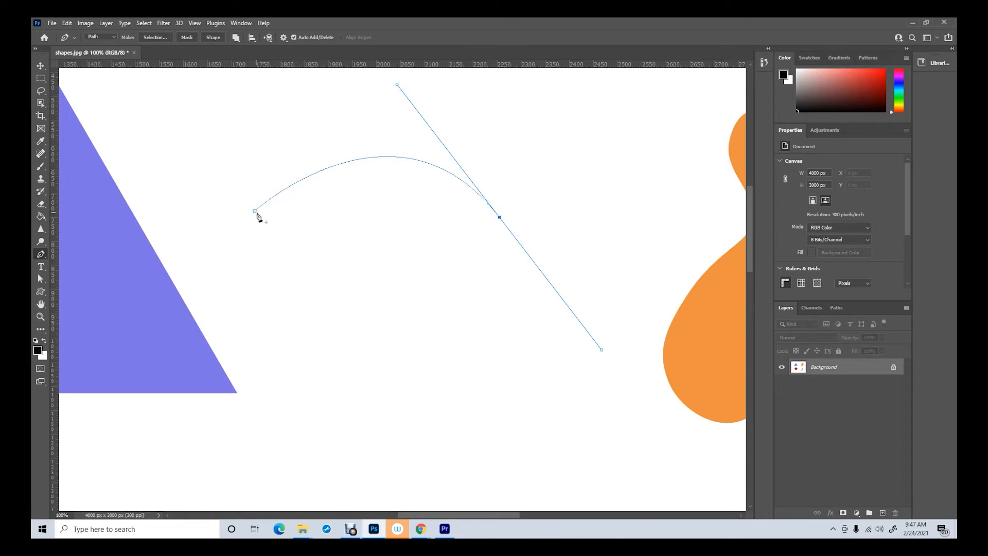
click(45, 282)
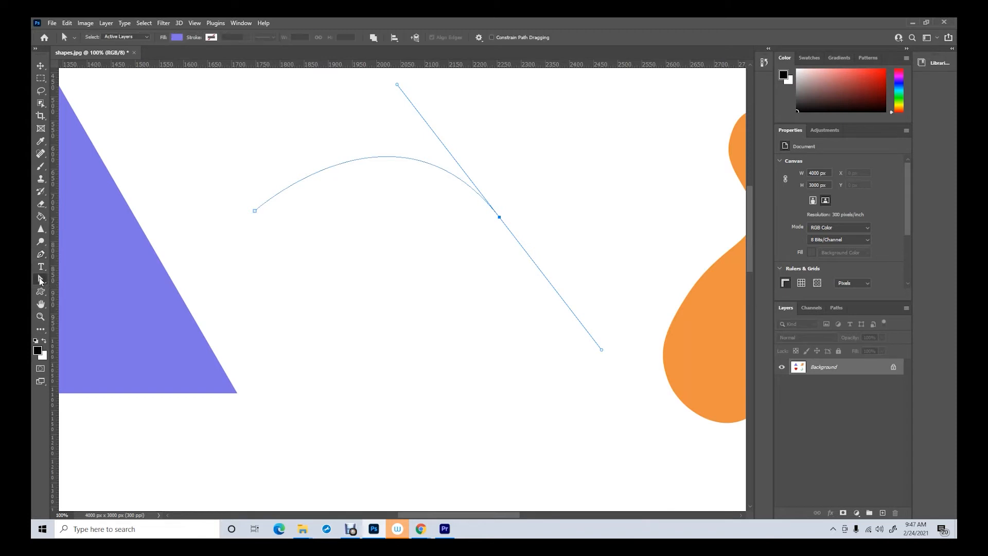
right_click(45, 283)
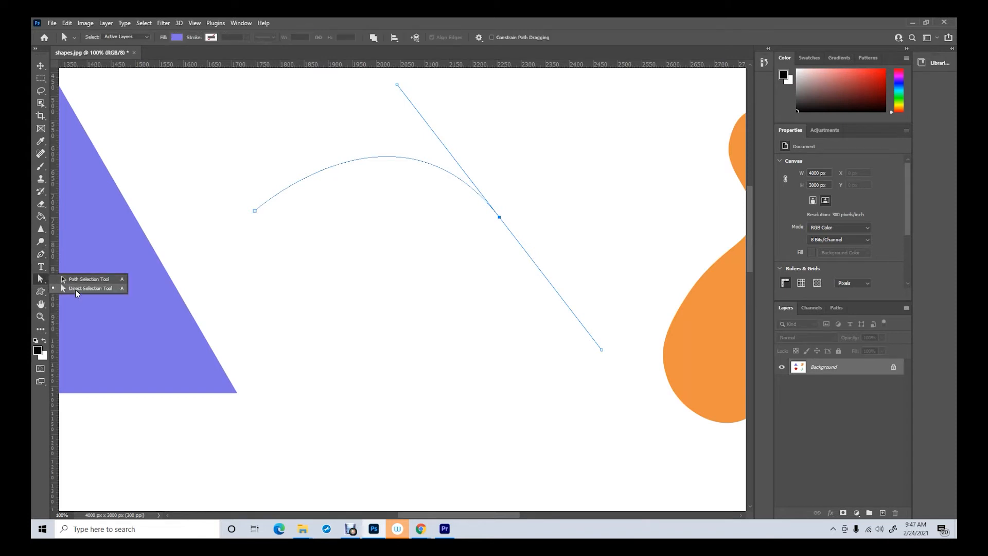
click(76, 290)
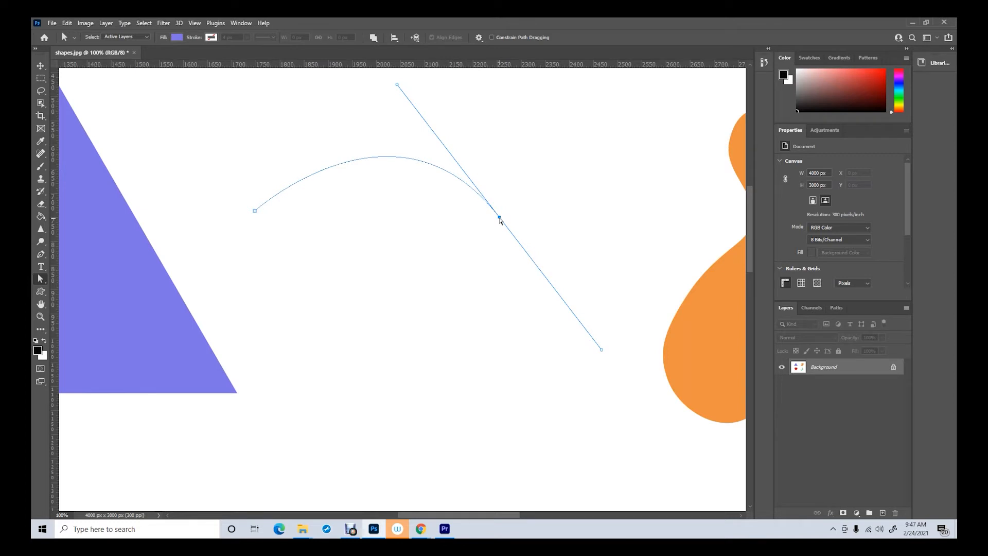
drag(500, 220, 514, 205)
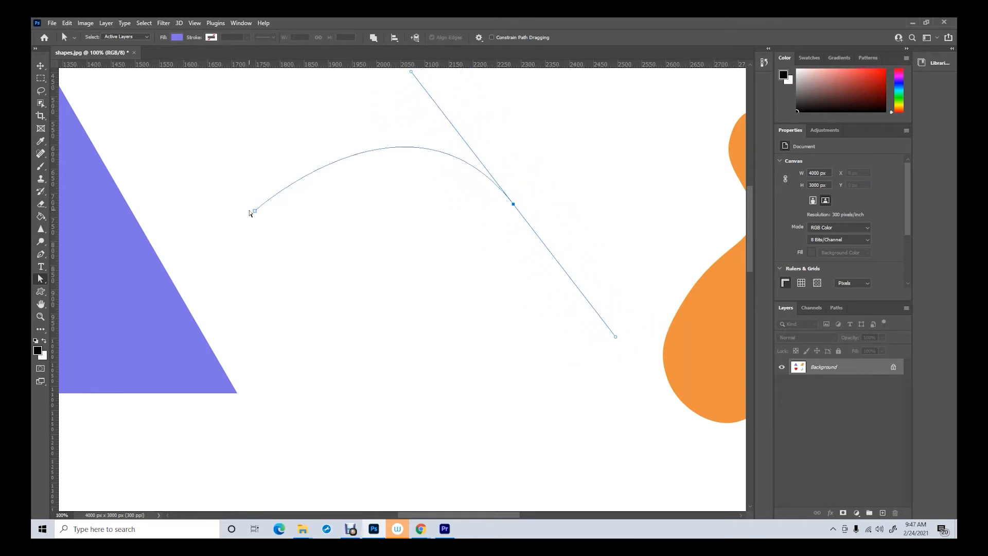
drag(256, 211, 291, 208)
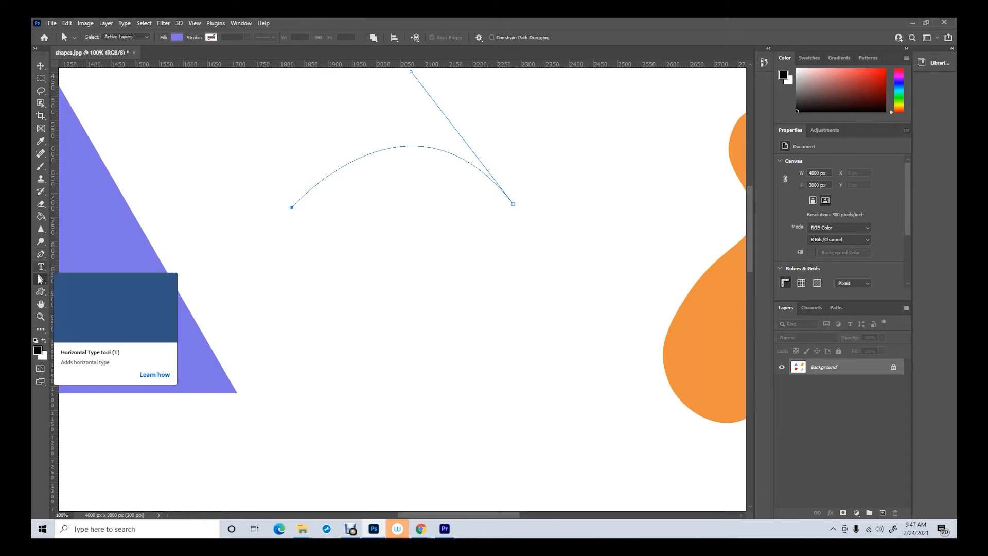
- Using the Pen tool with temporary direct selection, raise both anchors of the arch slightly and adjust the direction handles of its end anchor
click(42, 254)
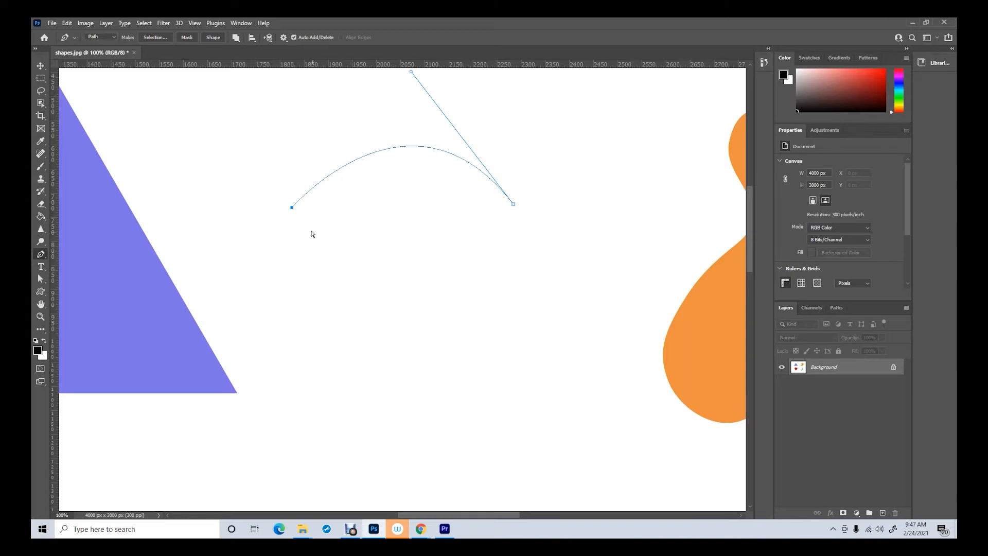
click(40, 279)
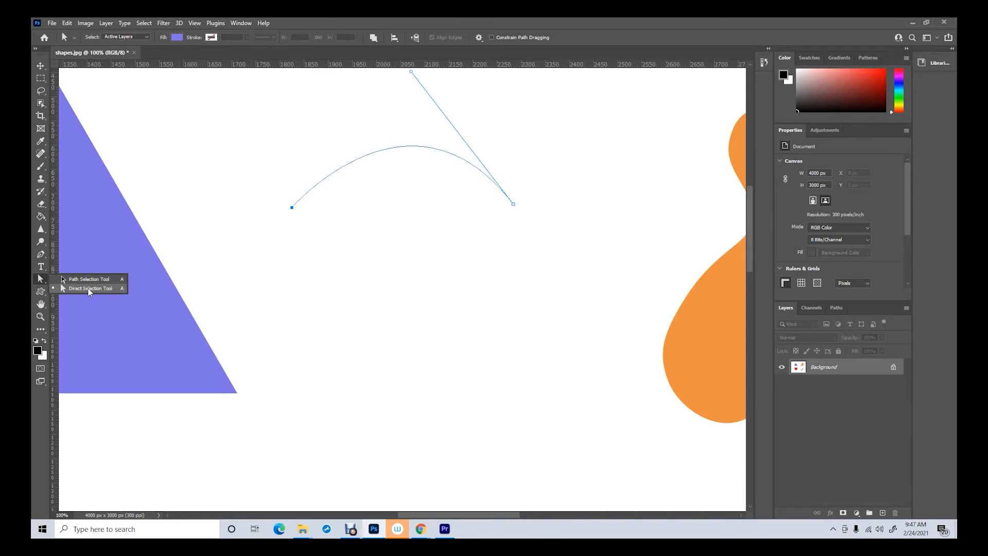
click(41, 253)
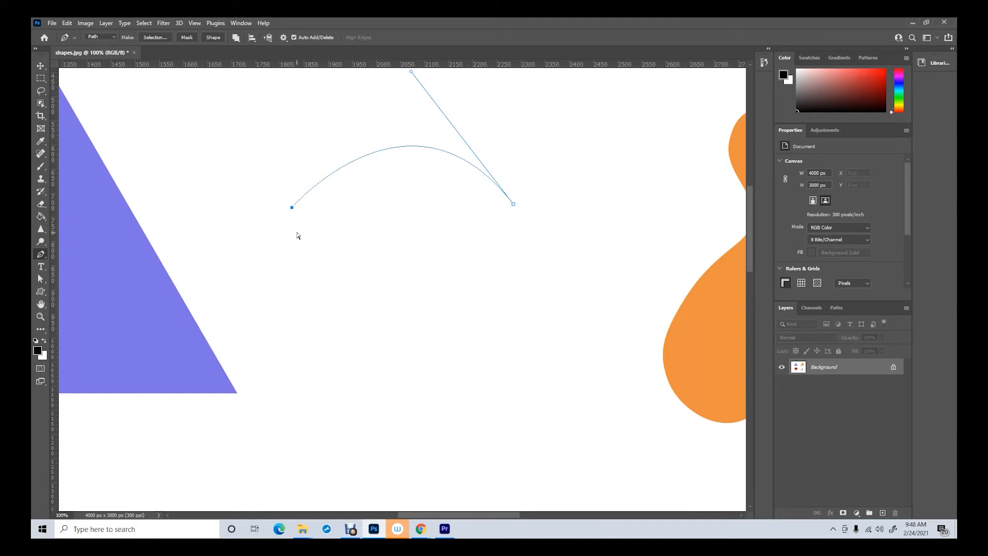
mouse_move(290, 208)
mouse_down()
mouse_move(240, 157)
mouse_move(263, 183)
mouse_move(324, 209)
mouse_move(276, 181)
mouse_move(299, 196)
mouse_up()
mouse_move(513, 204)
mouse_down()
mouse_move(486, 205)
mouse_move(514, 196)
mouse_up()
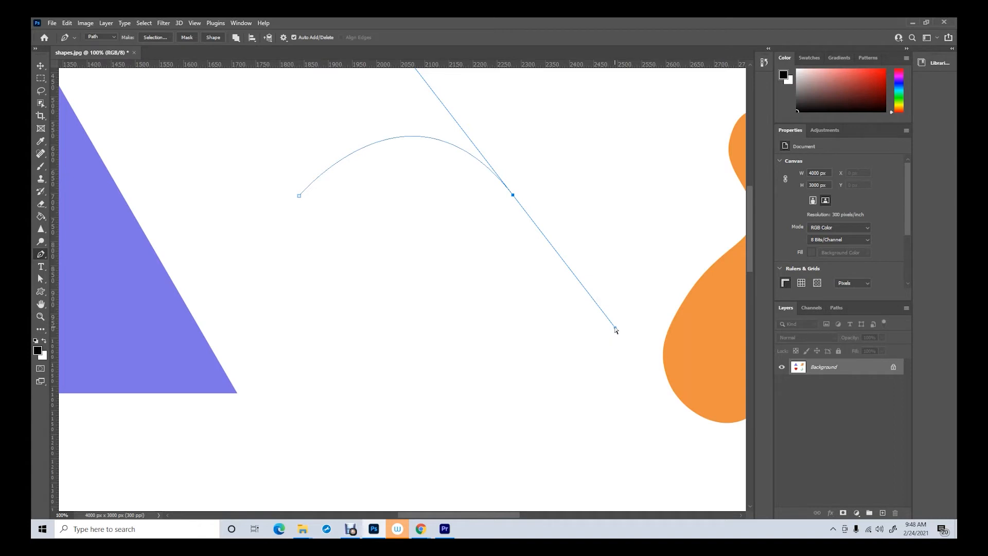
mouse_move(616, 329)
mouse_down()
mouse_move(533, 346)
mouse_move(564, 344)
mouse_move(604, 319)
mouse_up()
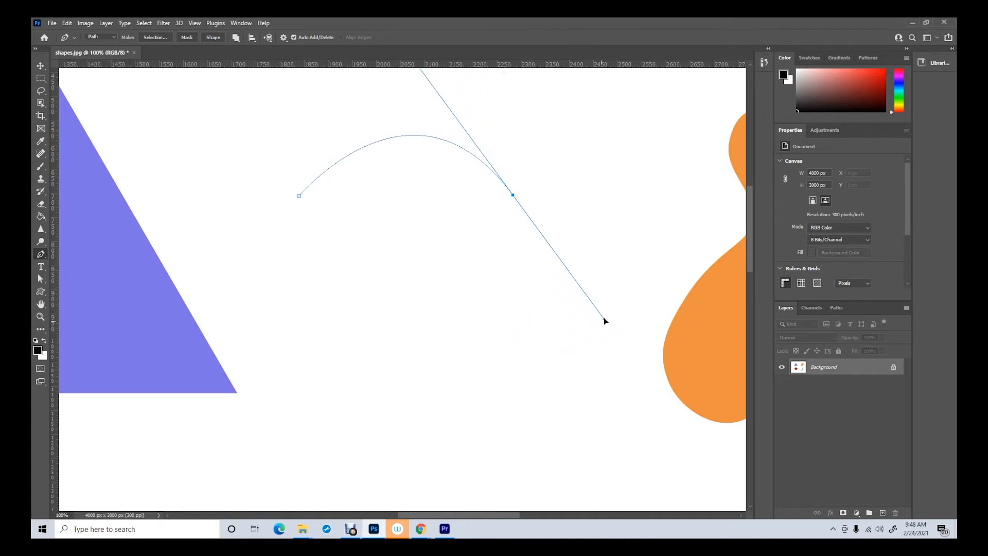
scroll(580, 222, left, 2)
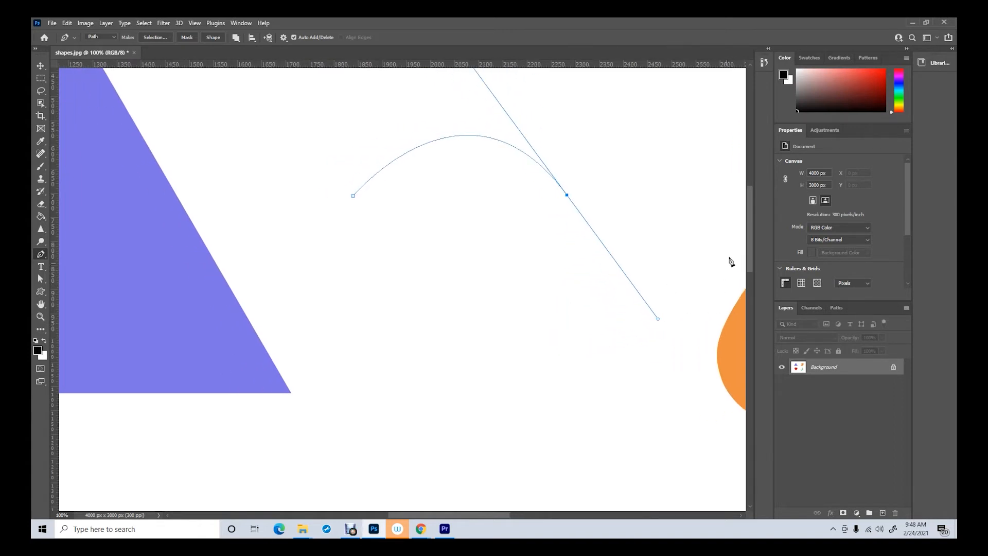
scroll(741, 260, up, 3)
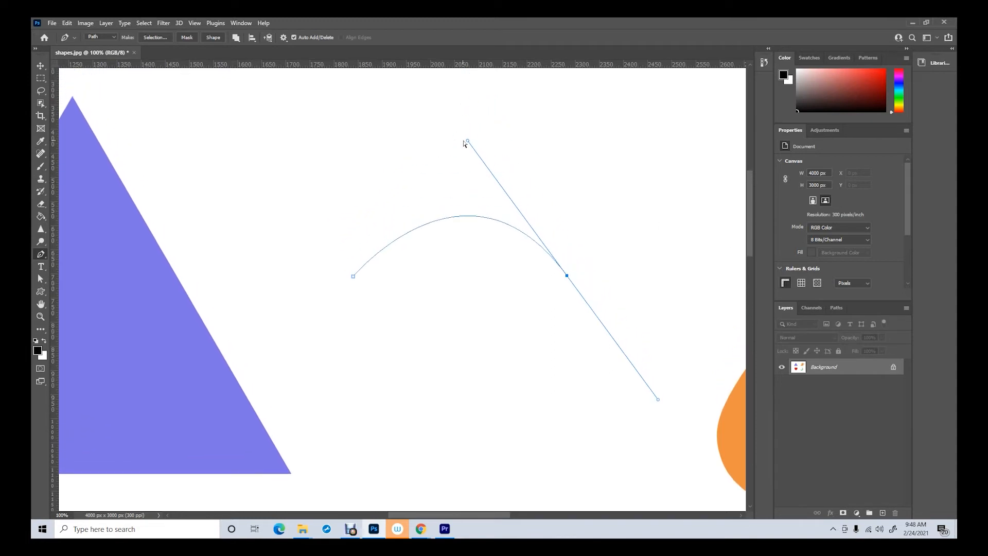
mouse_move(468, 141)
mouse_down()
mouse_move(561, 145)
mouse_move(446, 144)
mouse_move(540, 130)
mouse_move(463, 133)
mouse_up()
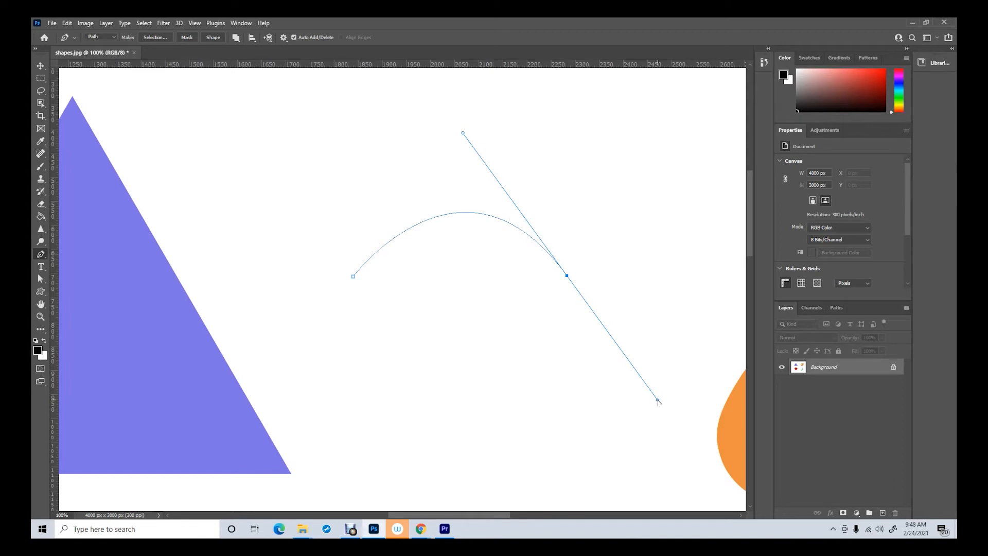
- Swing the end anchor's outgoing handle back beneath the arch, close the path with two lower anchors, and clear it from the canvas
drag(658, 401, 467, 417)
click(435, 417)
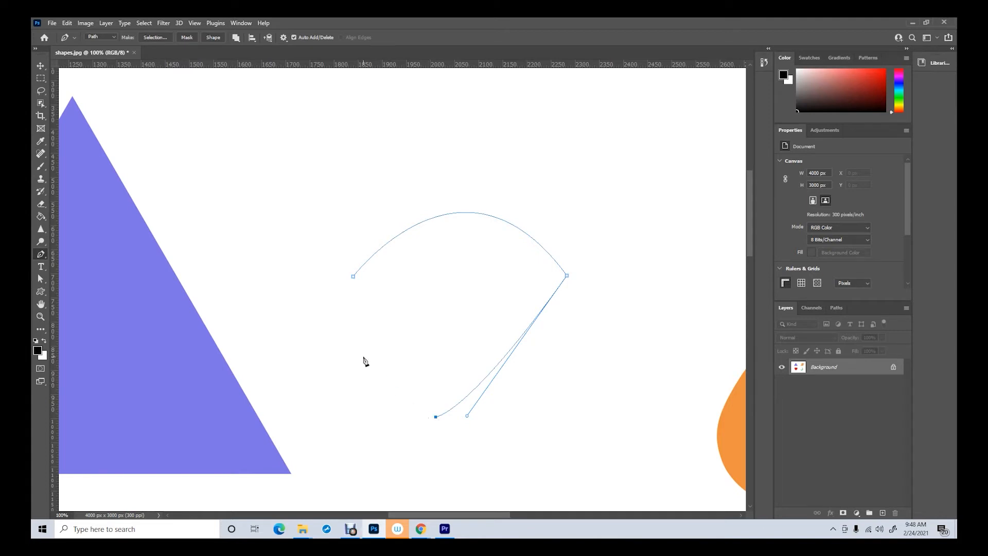
drag(362, 356, 363, 311)
click(353, 276)
key(Escape)
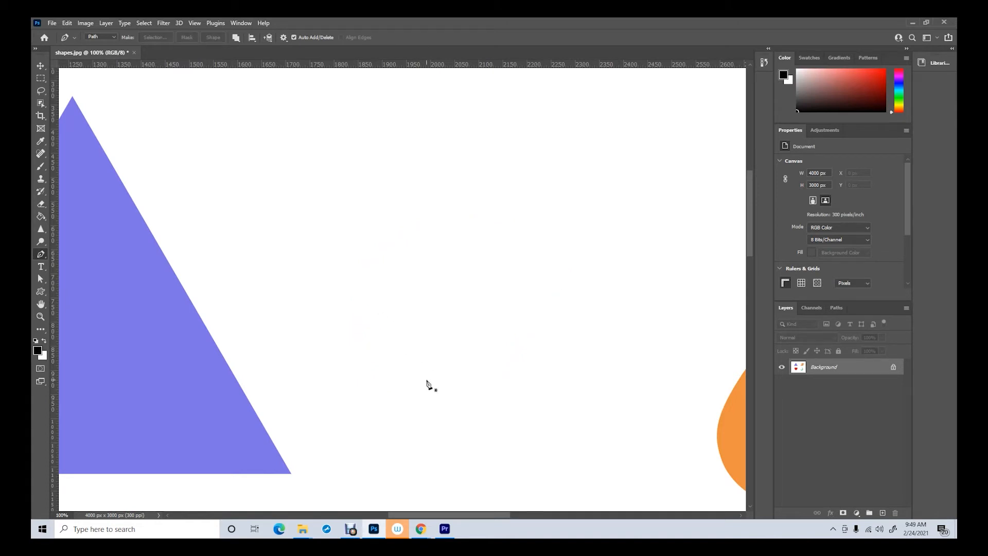
- Trace the purple triangle with a closed straight-sided path, placing an anchor at each of its three corners
drag(456, 513, 401, 513)
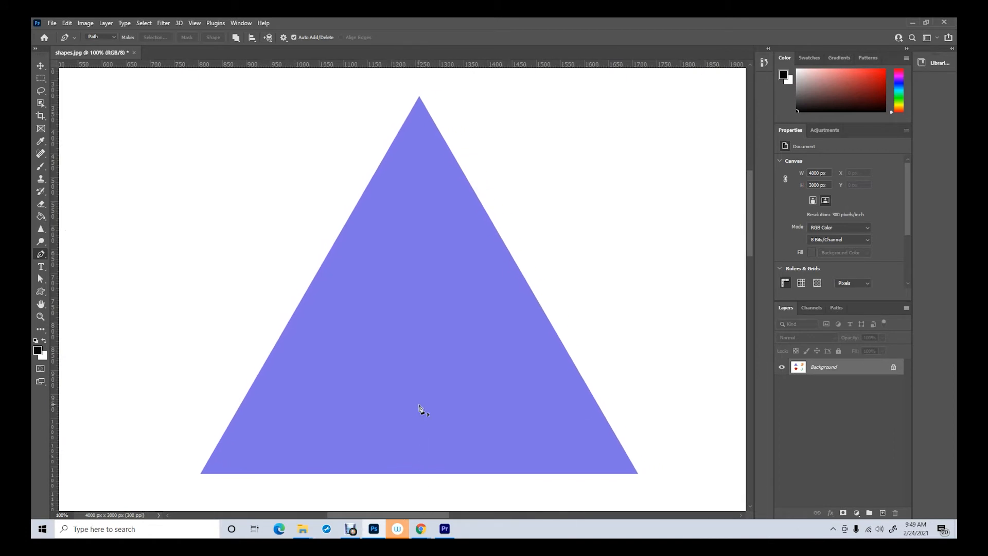
click(419, 98)
click(637, 473)
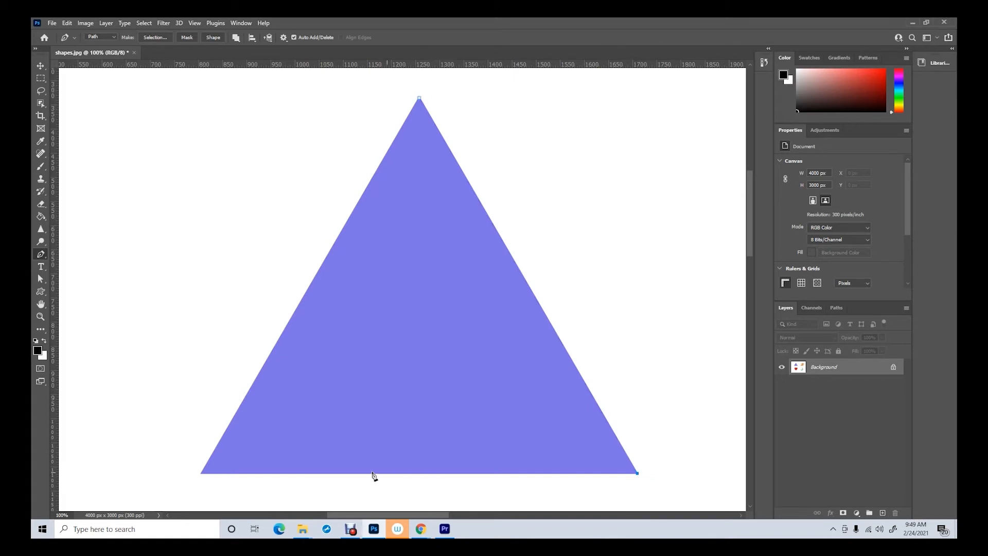
click(202, 473)
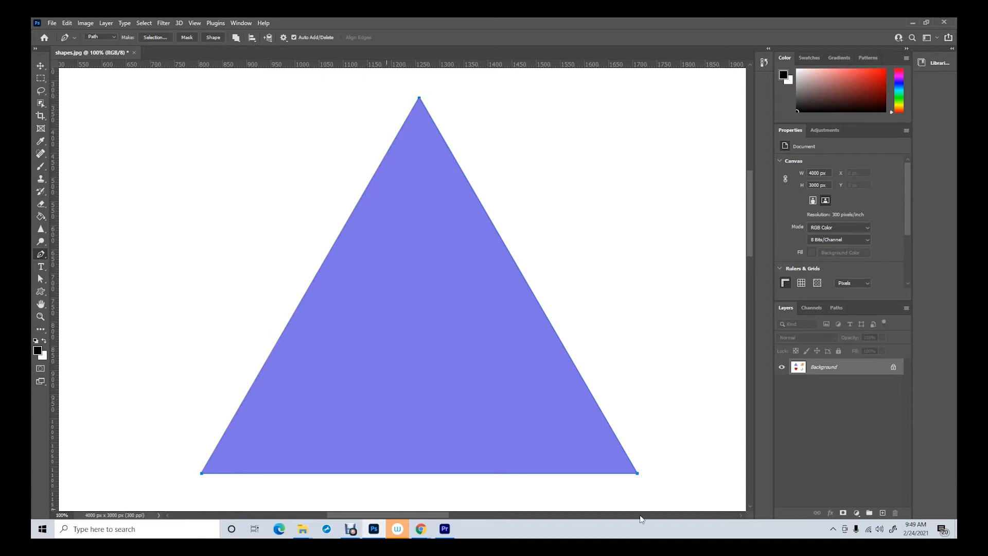
- Save the traced work path under the name "triangle" and deselect it
click(834, 308)
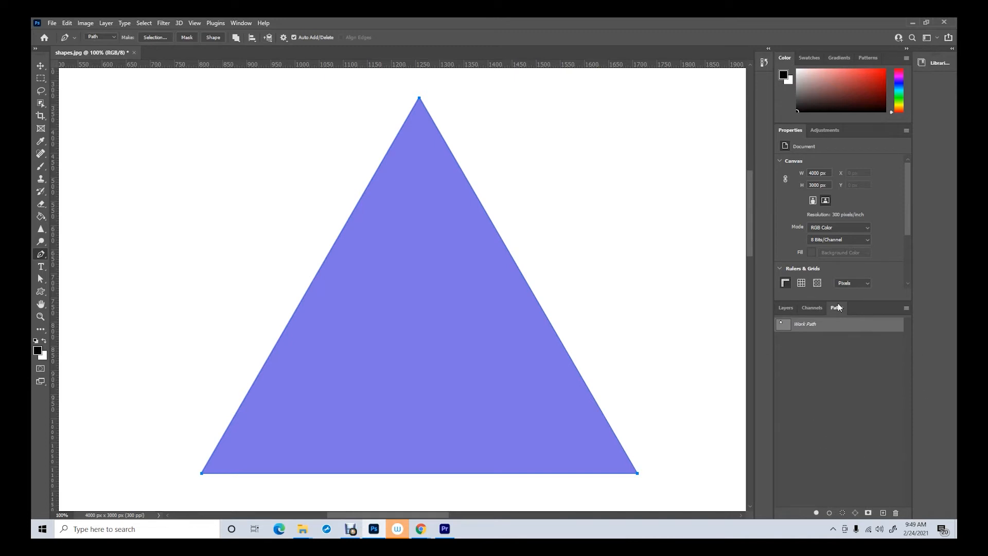
click(241, 23)
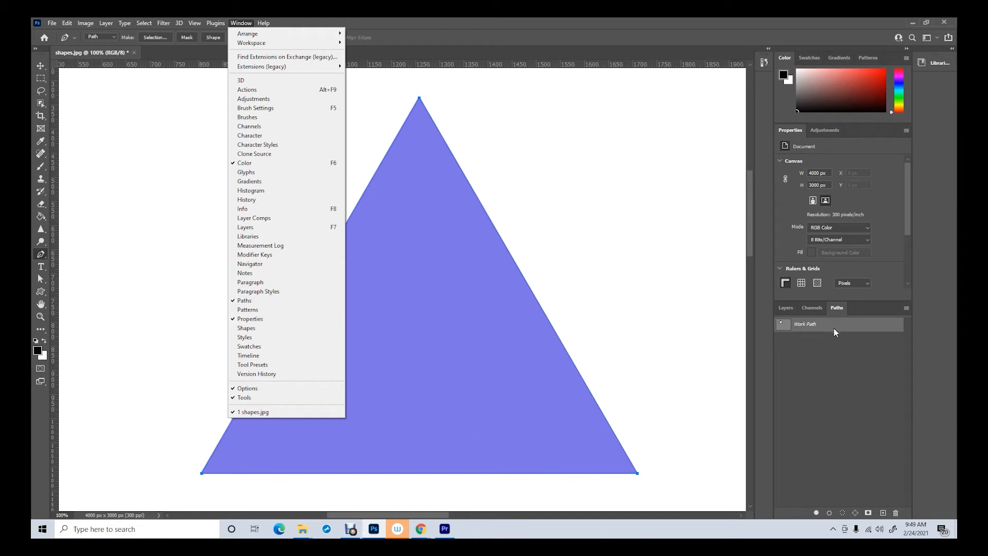
click(838, 347)
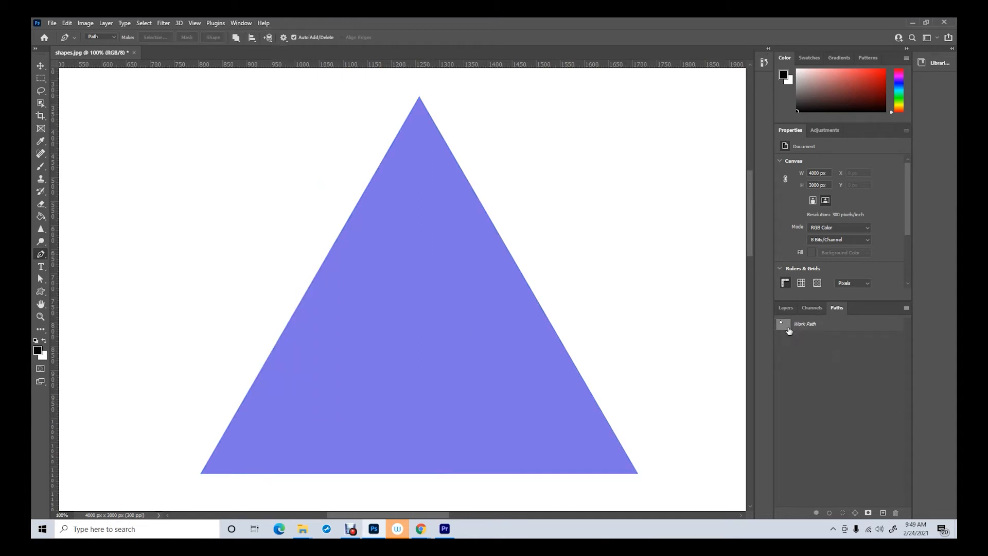
click(821, 327)
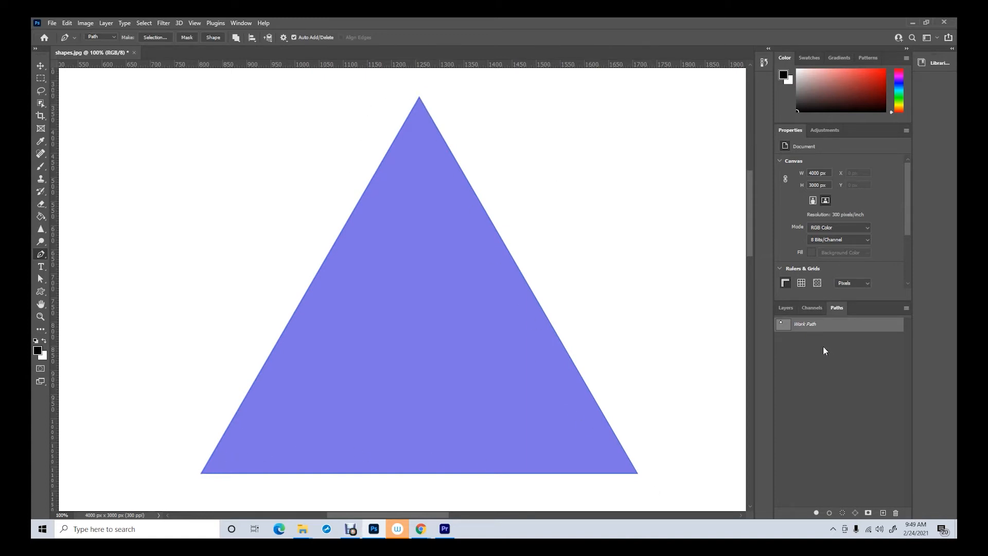
double_click(814, 328)
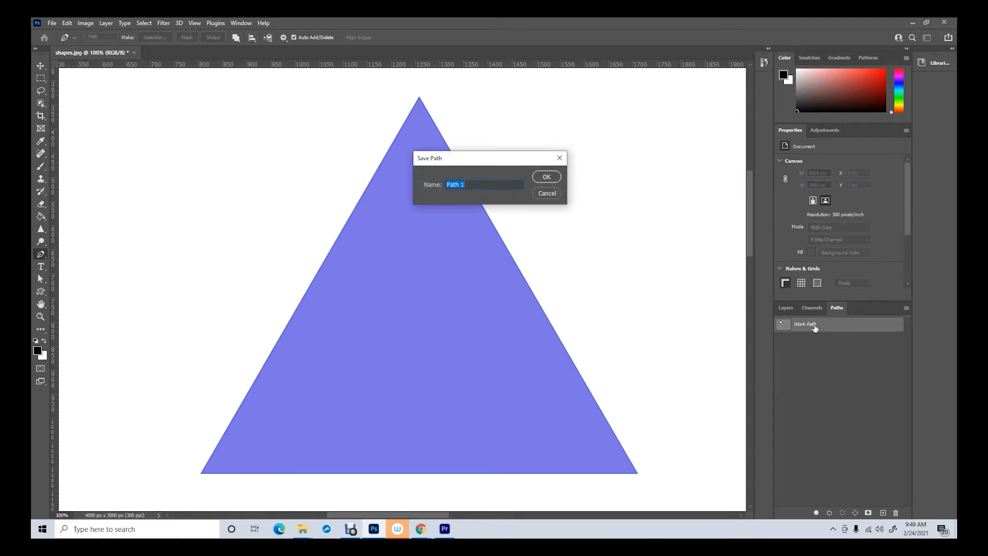
text(triangle)
click(549, 177)
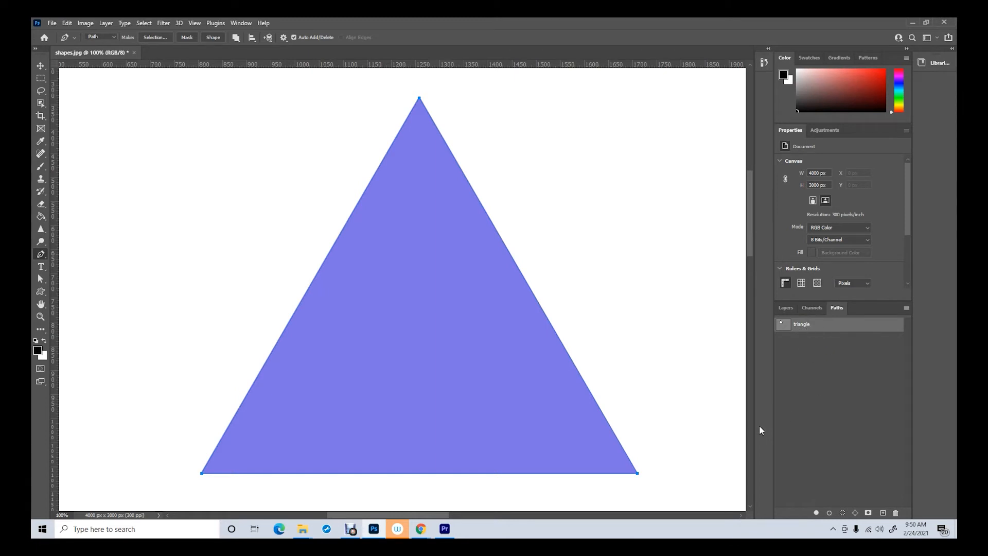
click(836, 366)
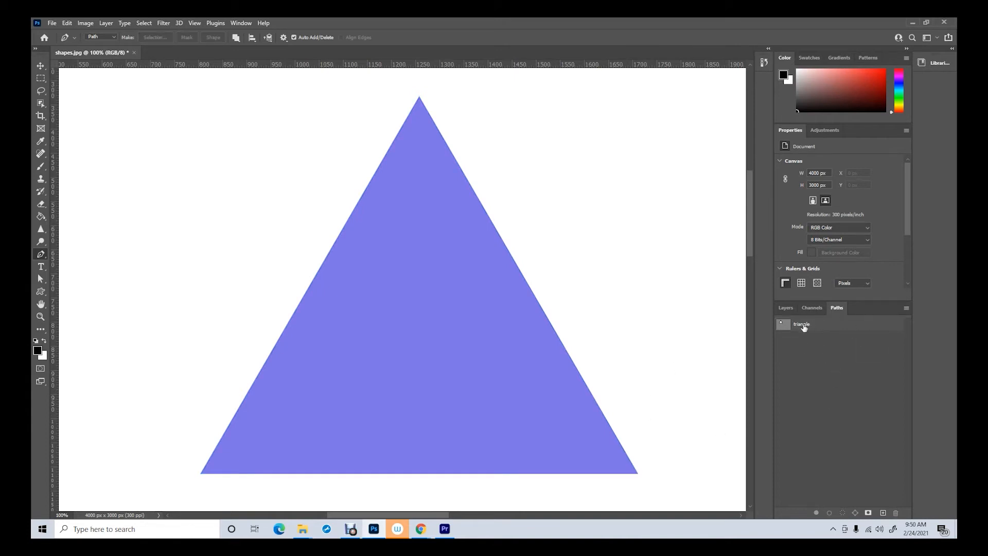
- Try tracing one upper lobe of the red heart with a curved segment from the top notch, and delete the new path
drag(749, 250, 758, 351)
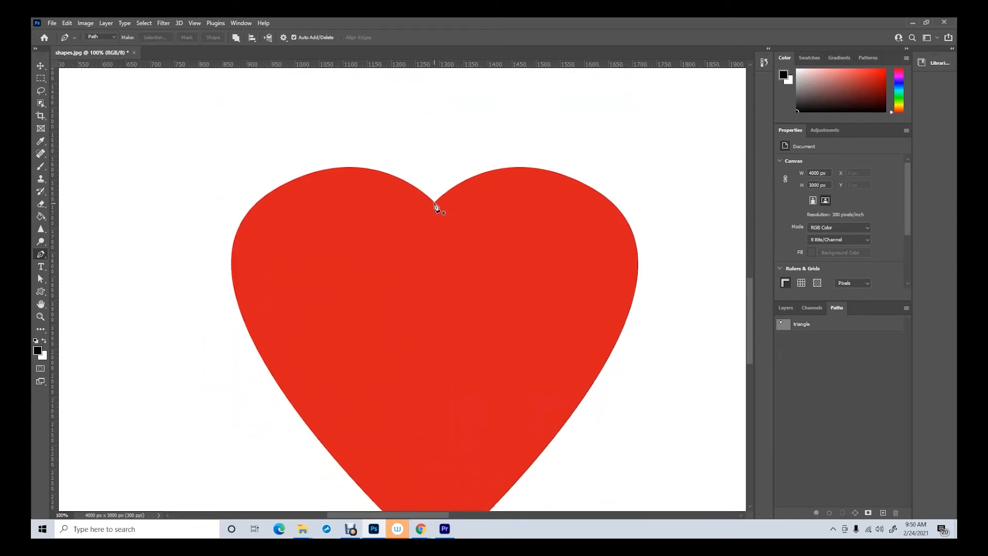
click(434, 202)
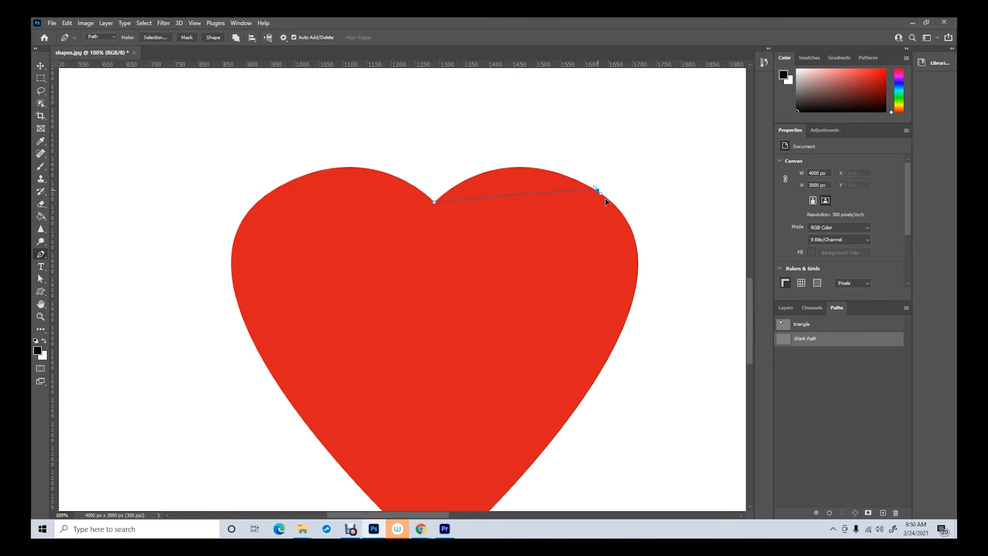
drag(642, 216, 692, 251)
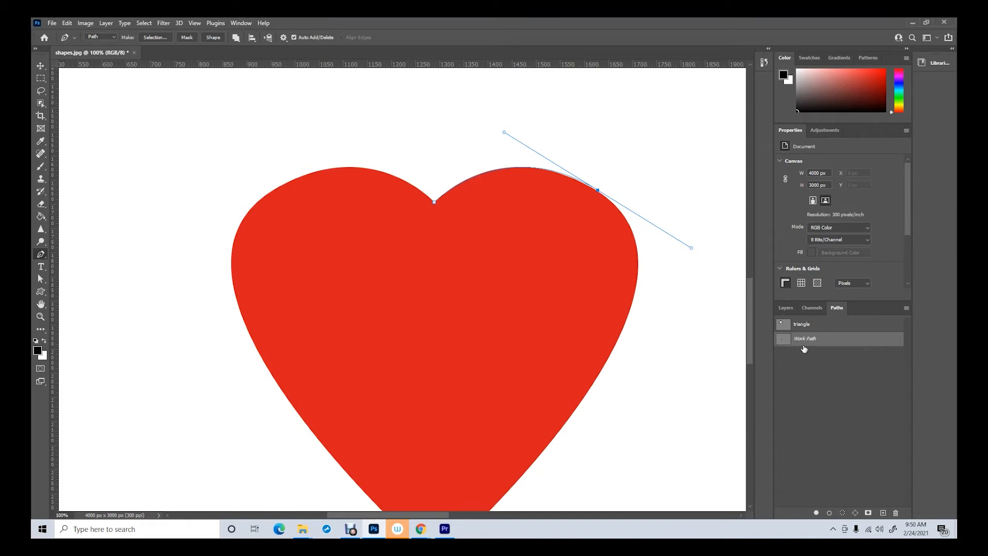
key(BackSpace)
key(BackSpace)
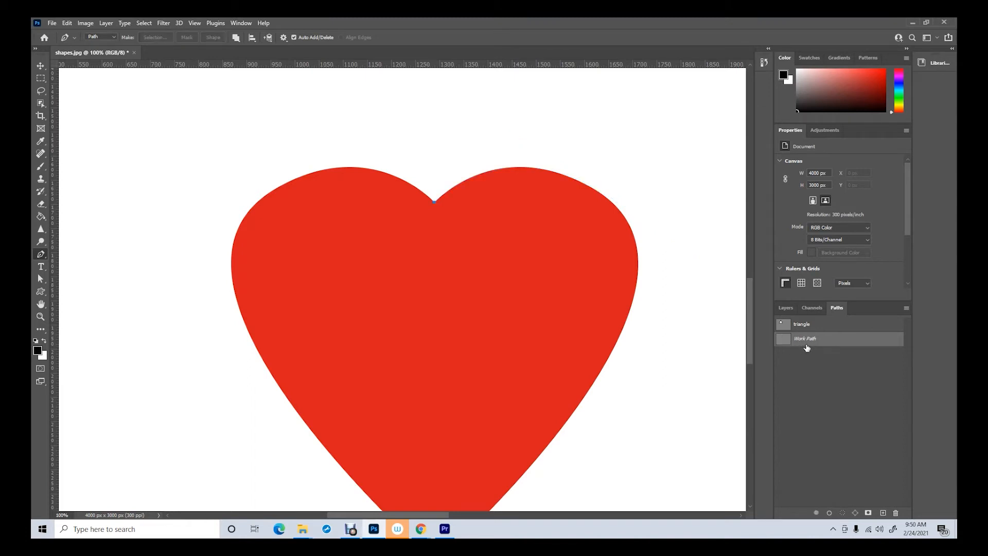
- Start a Pen path at the heart's top notch and curve its first segment over the right lobe to the outer shoulder
scroll(473, 308, down, 4)
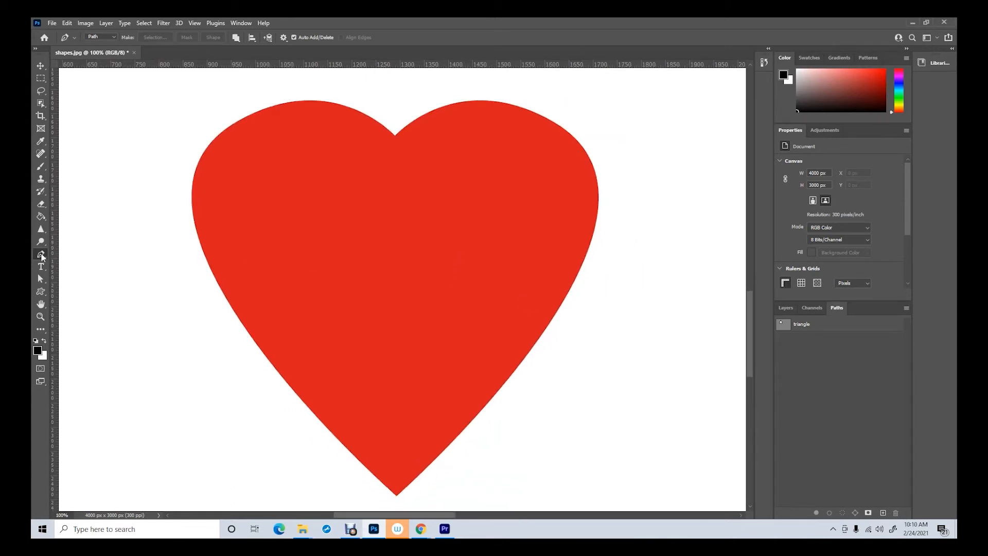
right_click(42, 255)
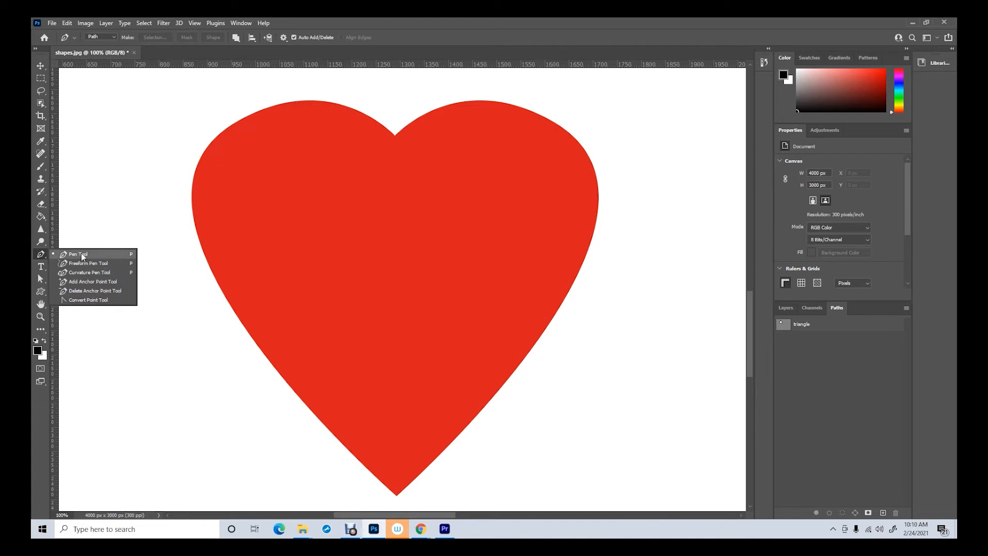
click(62, 254)
click(42, 283)
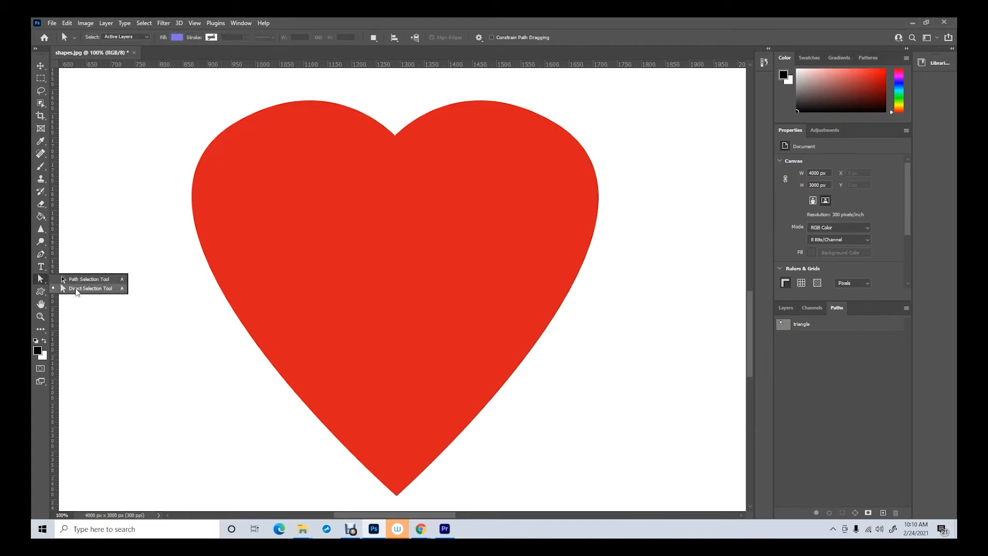
click(41, 254)
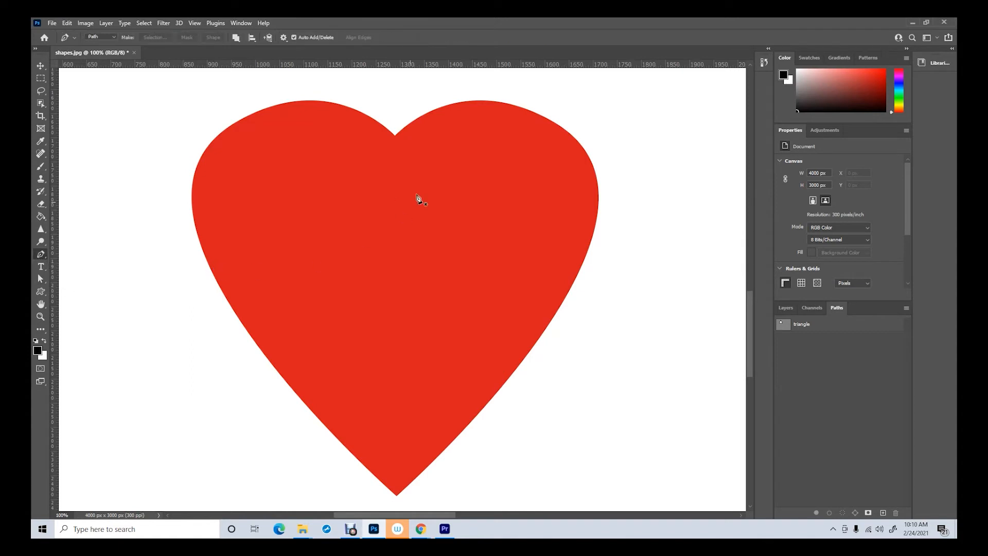
click(396, 137)
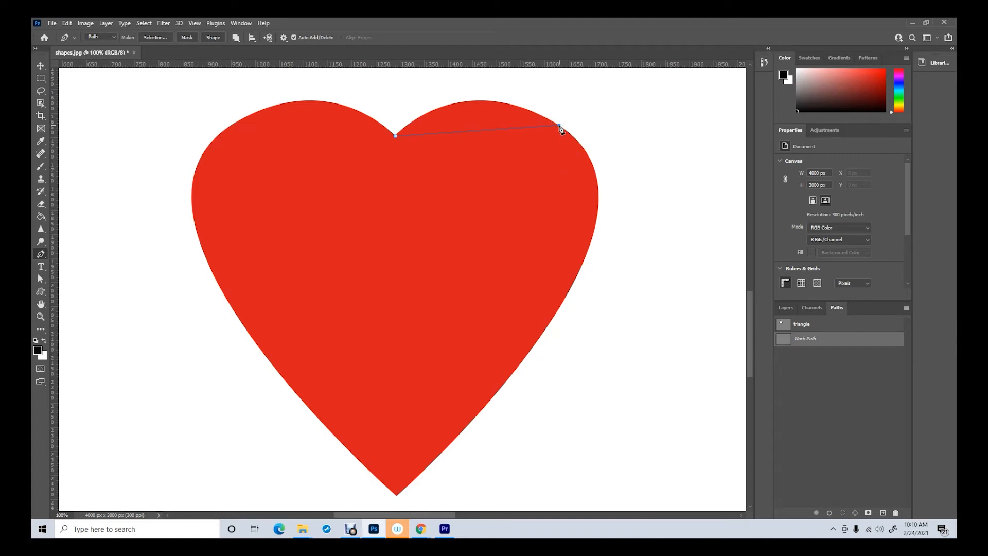
drag(560, 126, 655, 183)
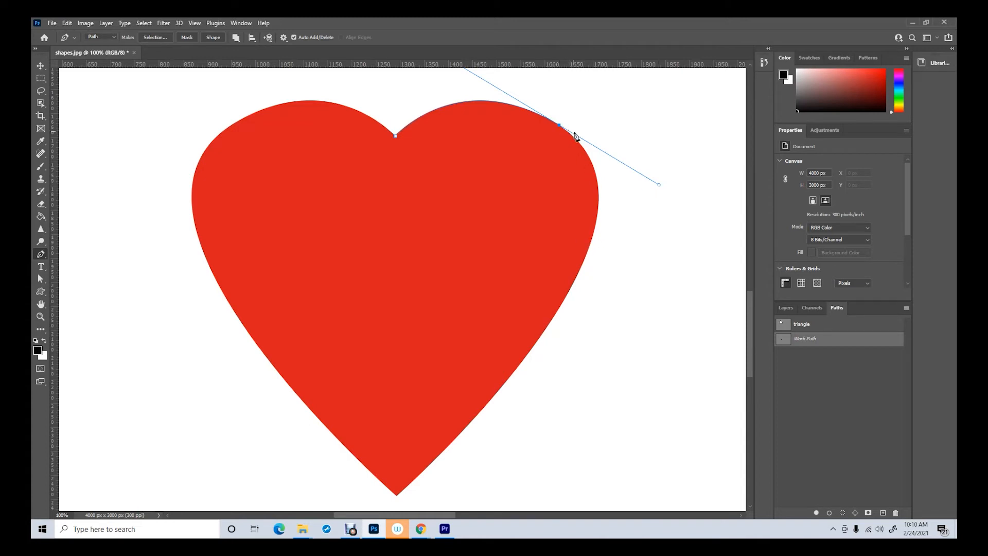
- Trace down the heart's right side with two more curved anchors, shortening the shoulder anchor's outgoing handle to fit the edge
click(584, 258)
drag(584, 259, 554, 312)
drag(660, 187, 598, 150)
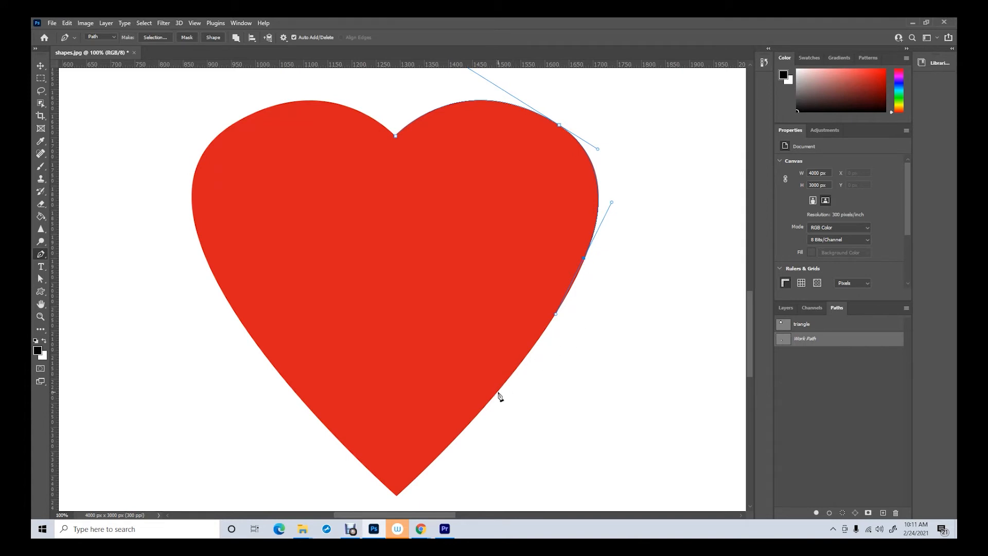
drag(495, 394, 458, 441)
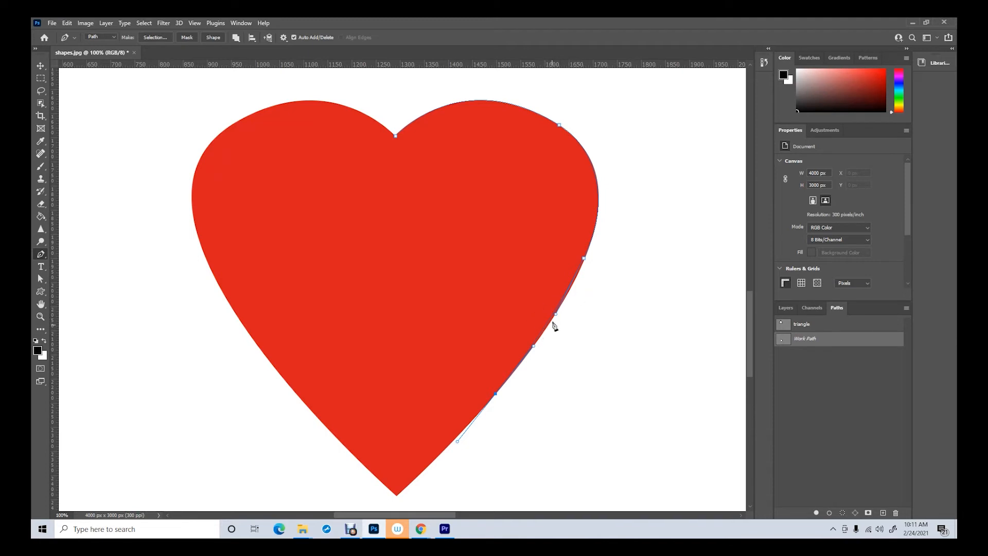
- Add a curved anchor at the heart's bottom tip and swing its incoming handle up along the lower right edge
click(397, 496)
drag(388, 499, 361, 507)
click(40, 316)
drag(390, 478, 431, 462)
scroll(420, 409, down, 4)
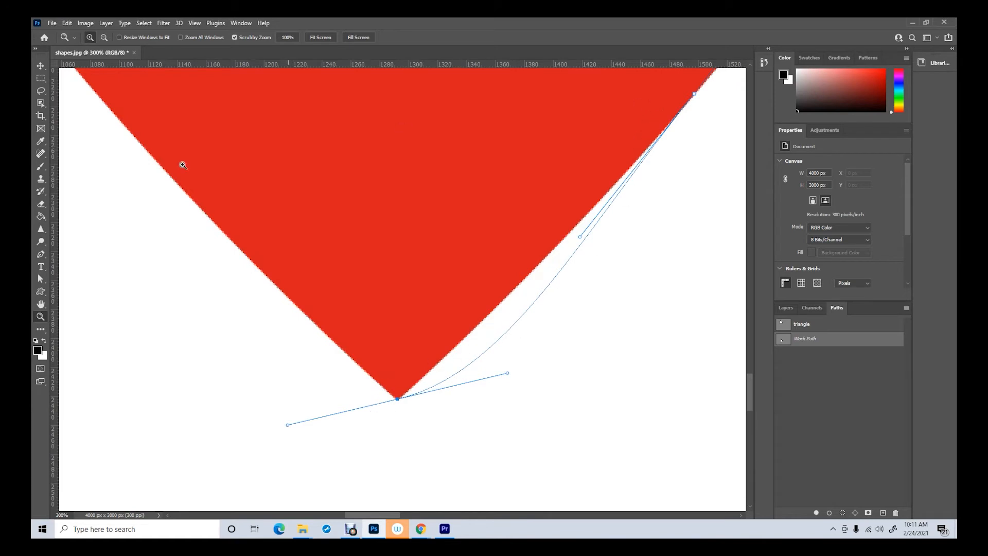
click(42, 254)
click(42, 254)
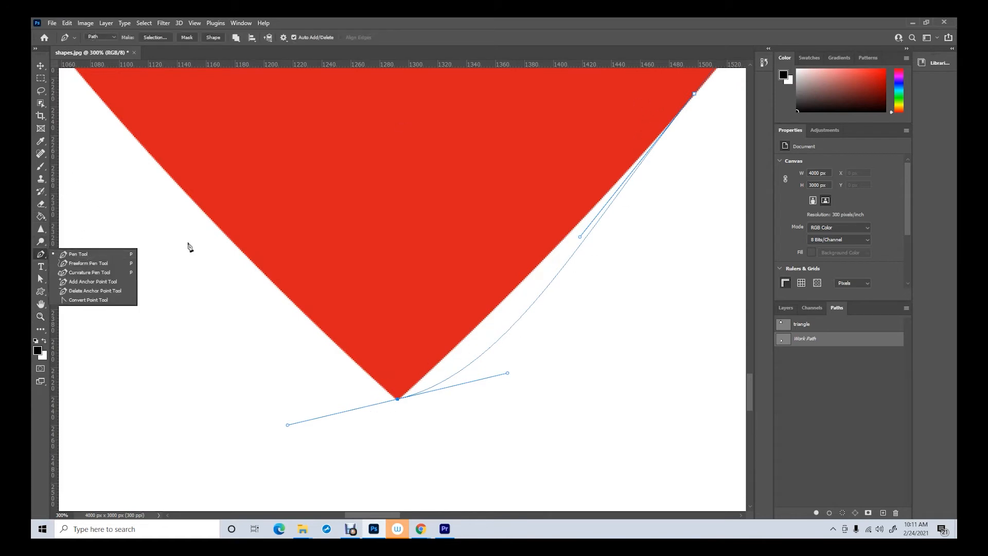
click(399, 402)
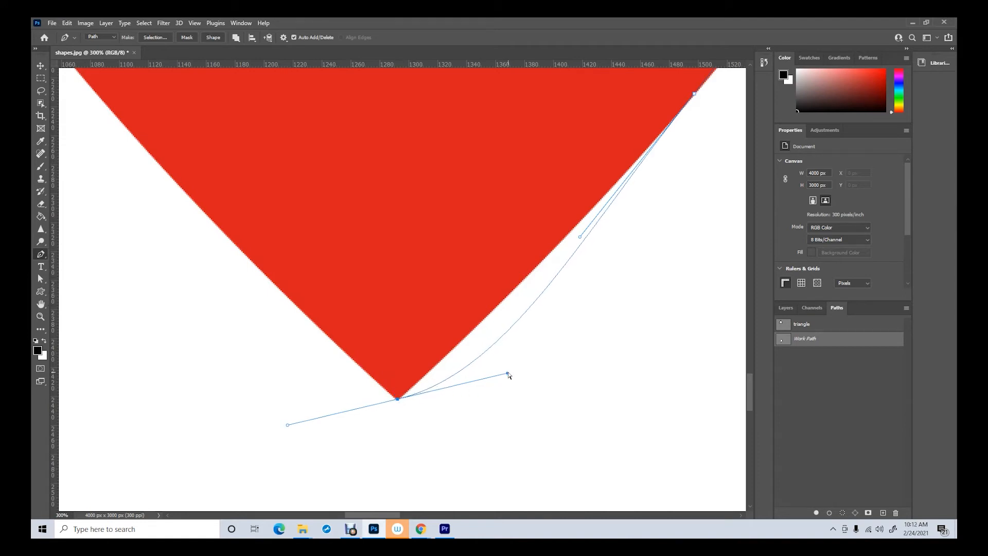
drag(508, 374, 461, 338)
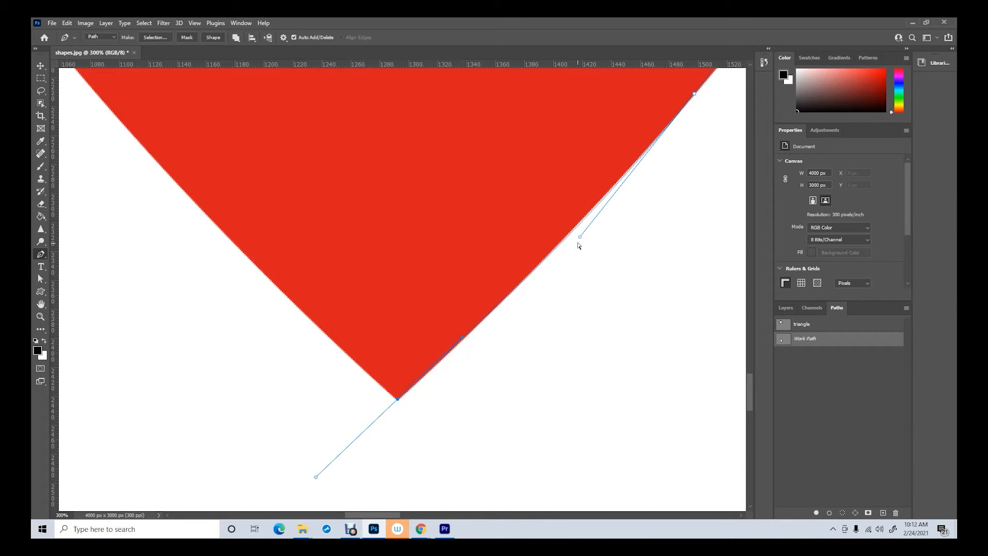
- Fine-tune the outgoing handle of the anchor above the tip so the segment follows the heart's lower right edge
drag(580, 237, 575, 236)
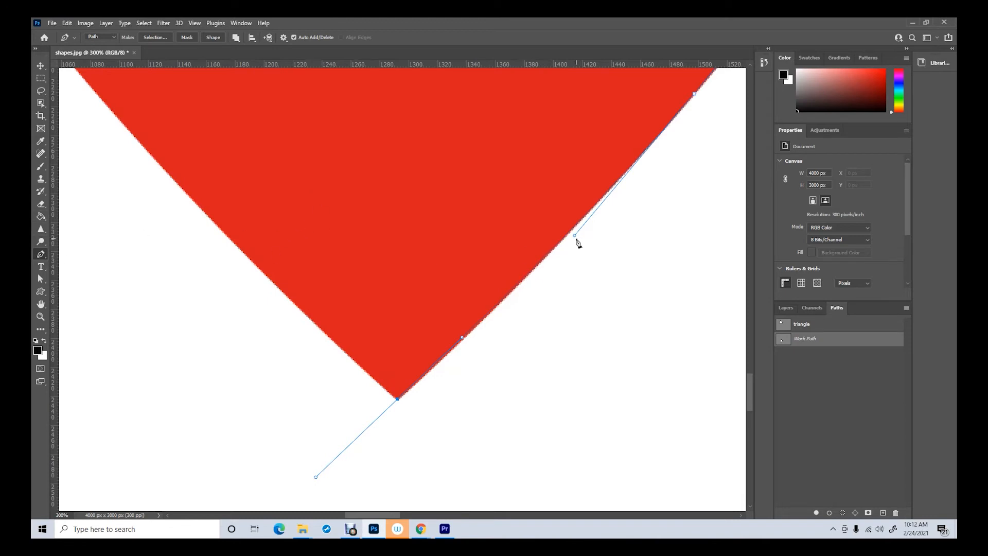
drag(575, 236, 586, 246)
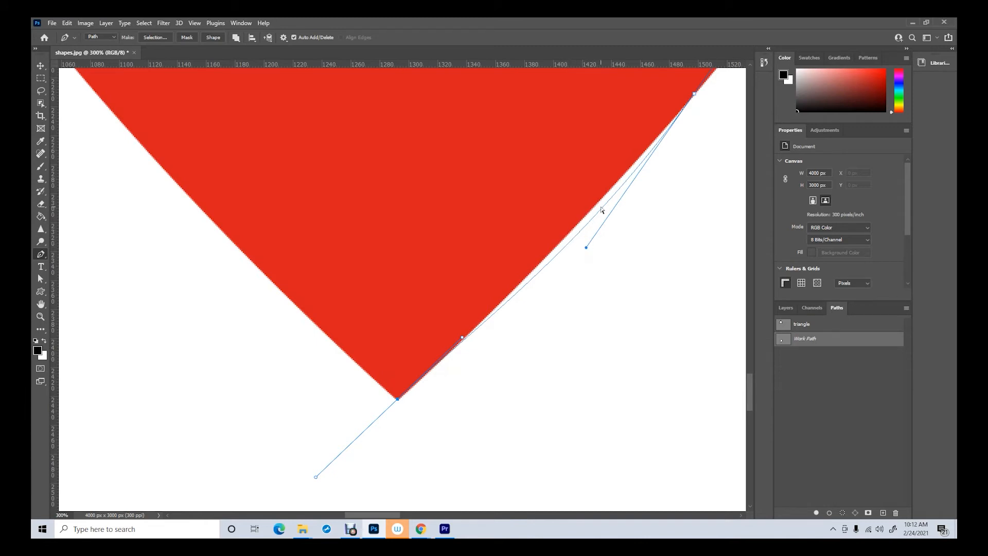
drag(586, 247, 568, 243)
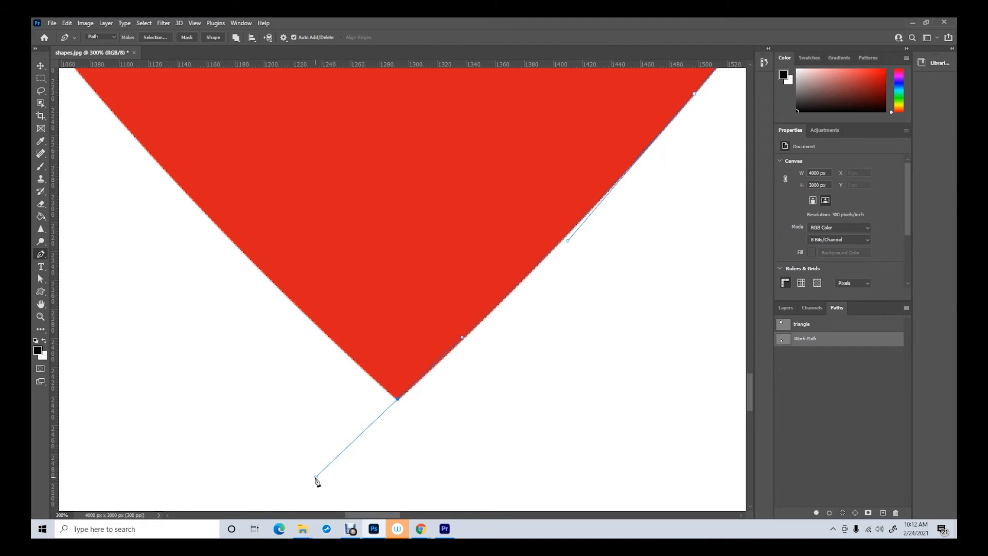
click(185, 192)
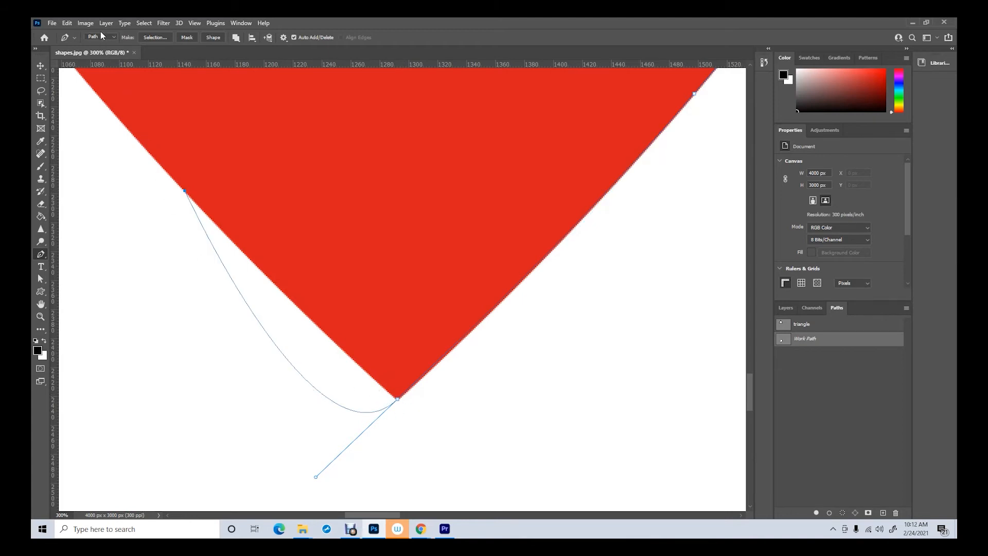
click(68, 23)
click(72, 33)
- Swing the tip anchor's outgoing handle onto the lower left edge and add a curved anchor farther up that edge
drag(316, 478, 269, 279)
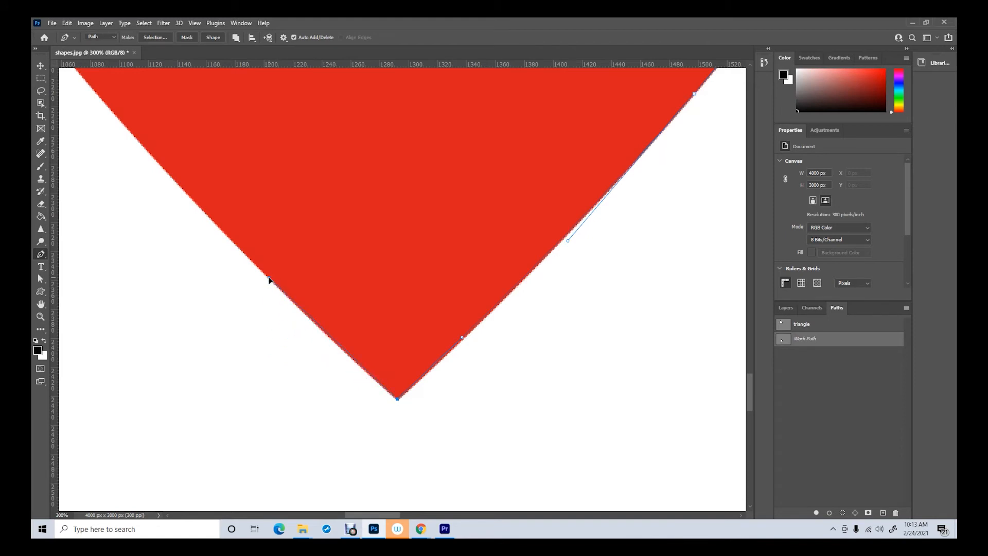
click(171, 176)
drag(171, 180, 143, 149)
- Nudge the new lower left anchor and the tip's outgoing handle to fit the heart's edge closely
click(43, 318)
drag(163, 192, 175, 162)
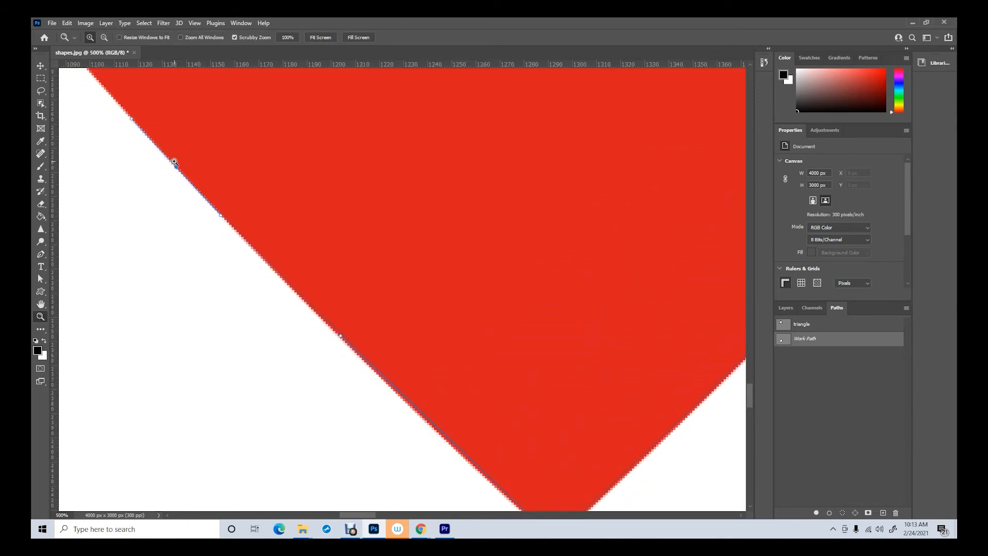
click(46, 254)
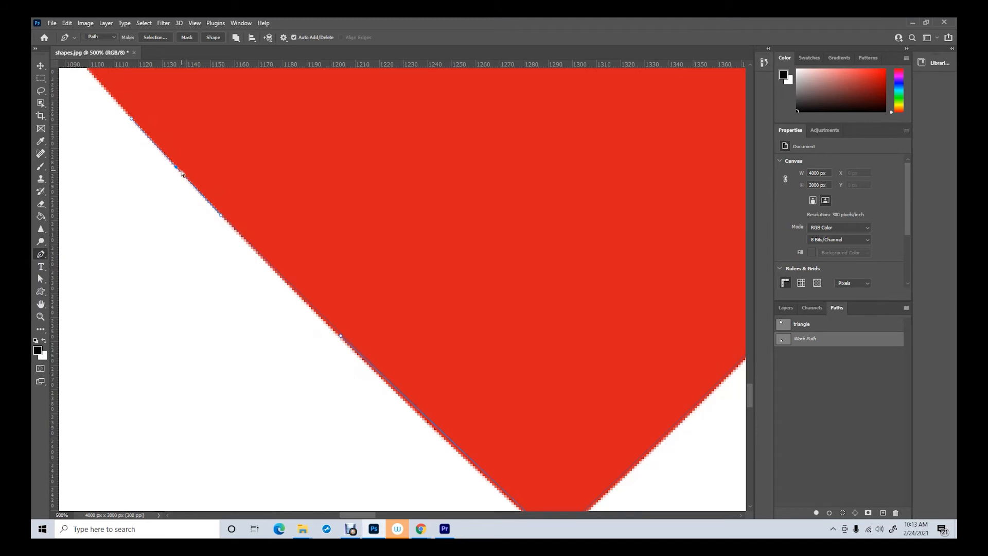
drag(177, 168, 176, 163)
drag(342, 339, 338, 341)
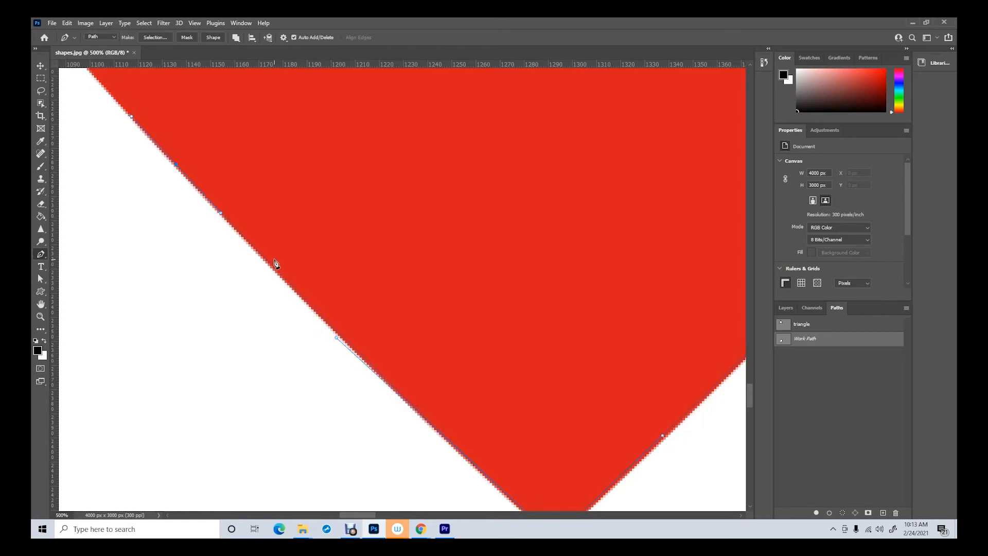
- Continue up the heart's left side with two curved anchors and close the path at the top notch
scroll(275, 263, up, 3)
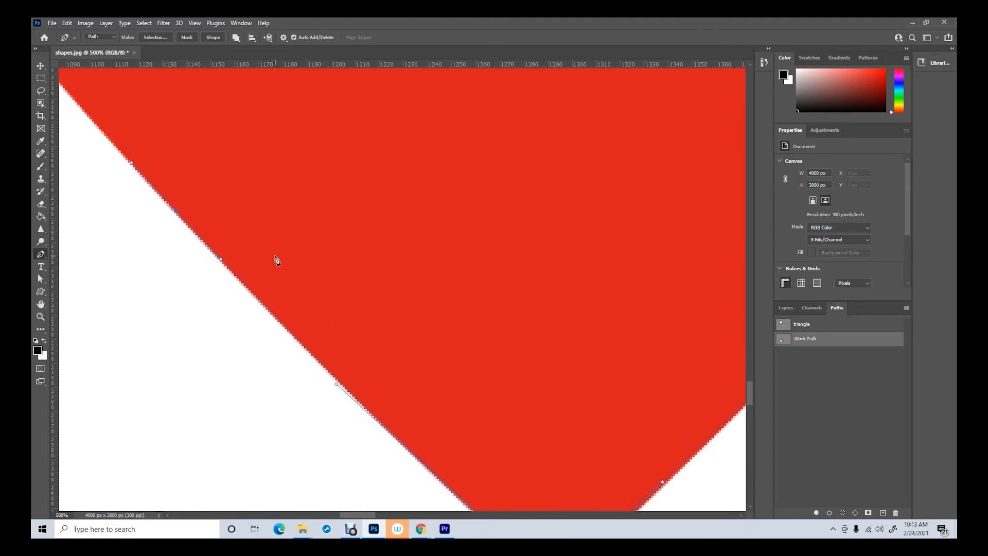
click(41, 317)
alt+click(225, 319)
alt+click(226, 319)
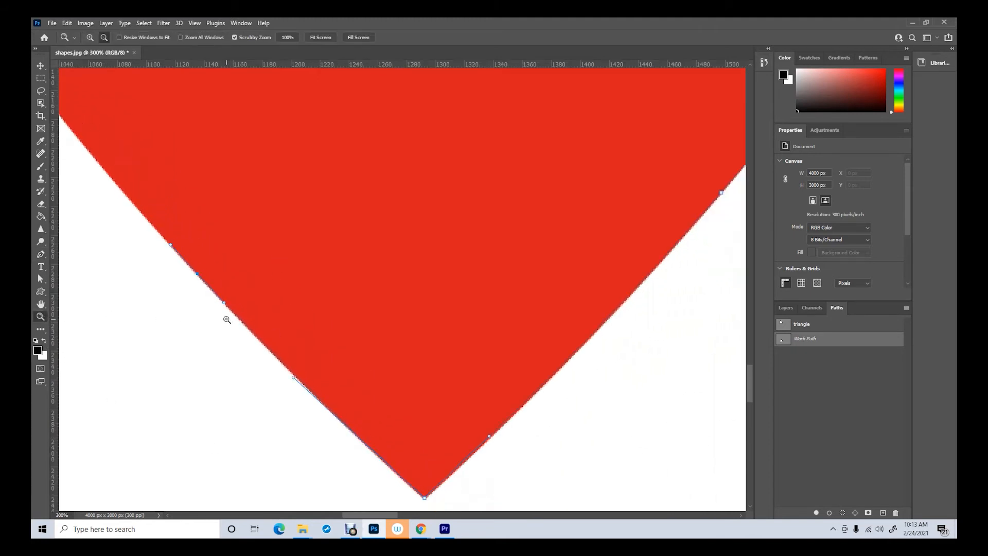
alt+click(226, 319)
alt+click(225, 319)
alt+click(226, 319)
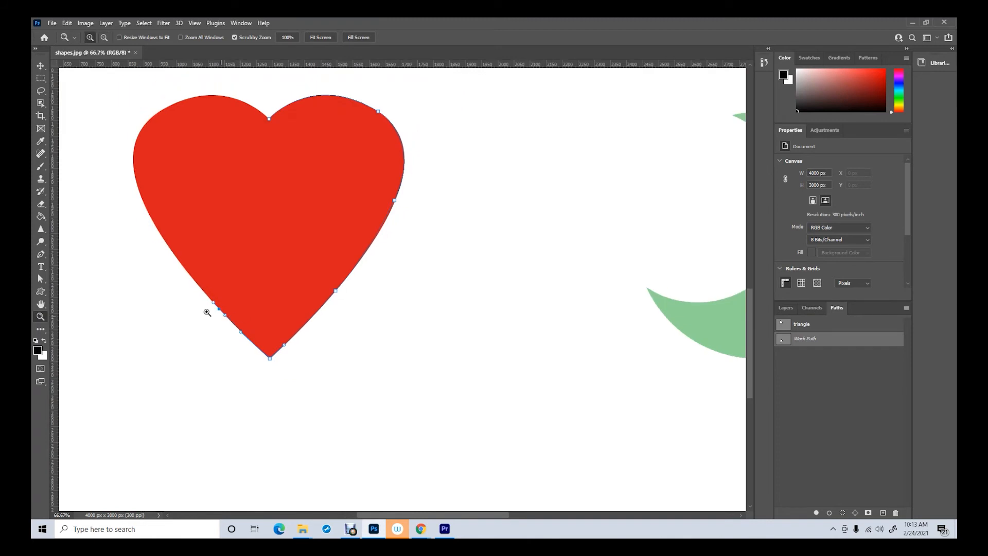
click(41, 256)
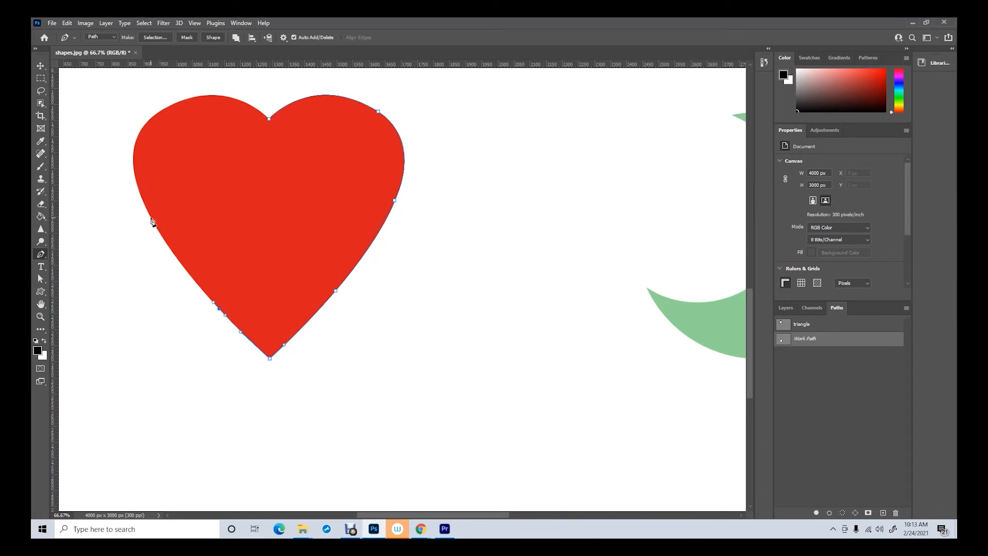
drag(152, 219, 140, 196)
drag(141, 131, 157, 95)
click(269, 120)
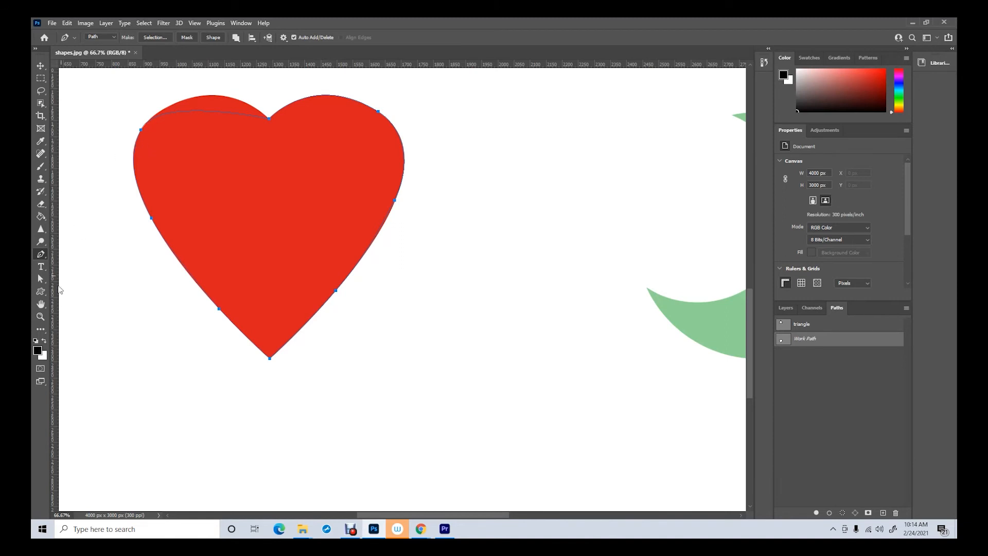
- Select the left lobe's shoulder anchor and nudge the anchor and both its handles to fit the heart's side
click(42, 319)
click(185, 102)
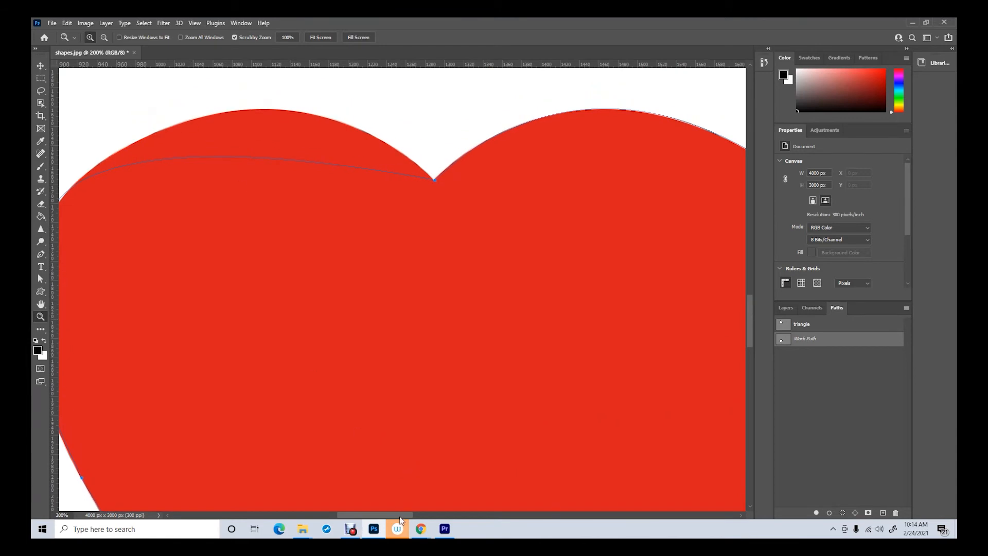
drag(400, 515, 383, 515)
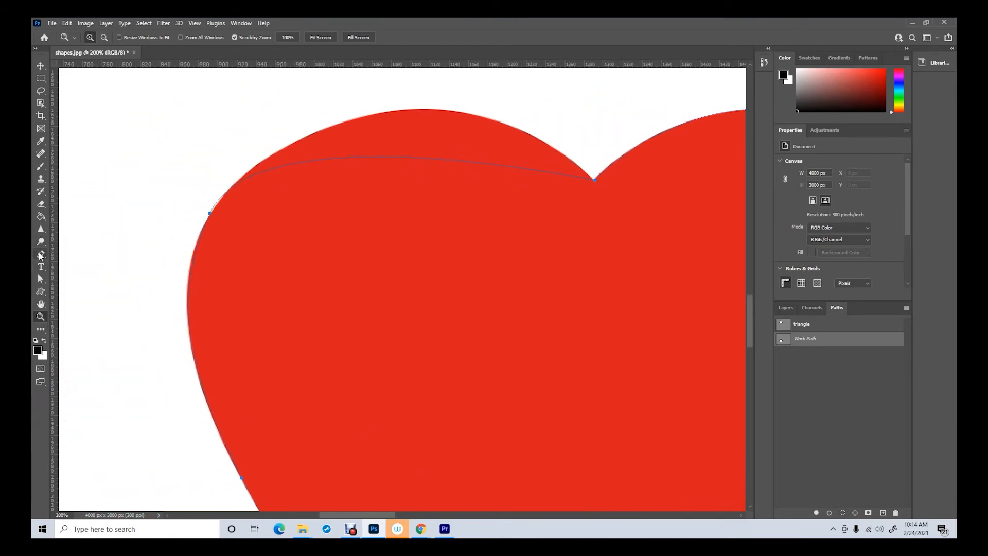
click(40, 254)
right_click(42, 254)
click(71, 254)
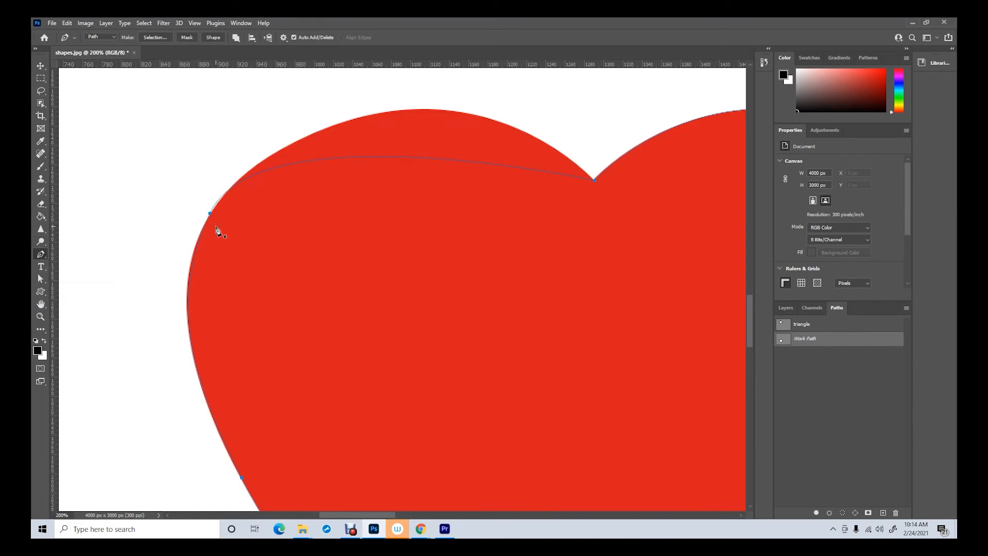
ctrl+click(209, 214)
mouse_move(259, 112)
mouse_down()
mouse_move(272, 112)
mouse_move(265, 106)
mouse_move(261, 118)
mouse_up()
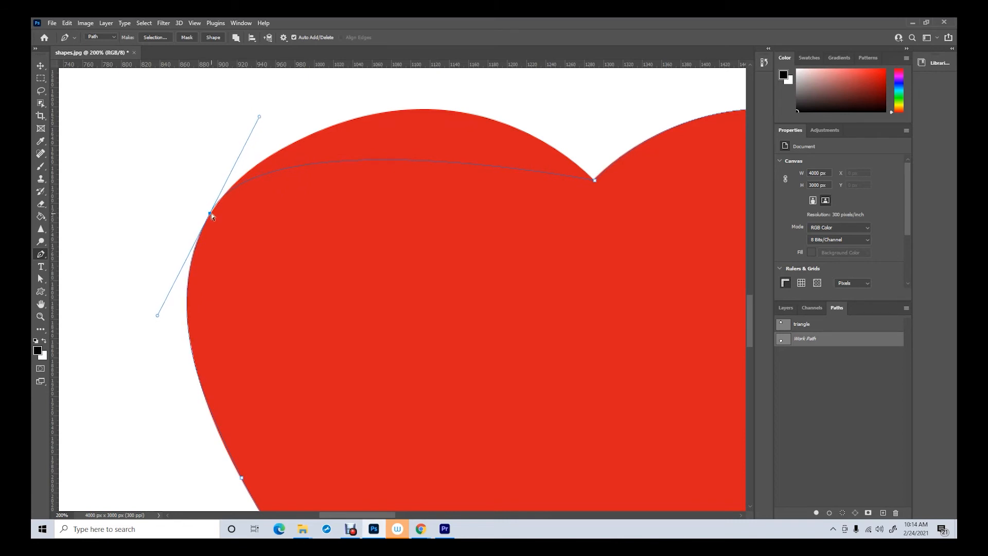
drag(211, 214, 209, 214)
drag(159, 317, 160, 318)
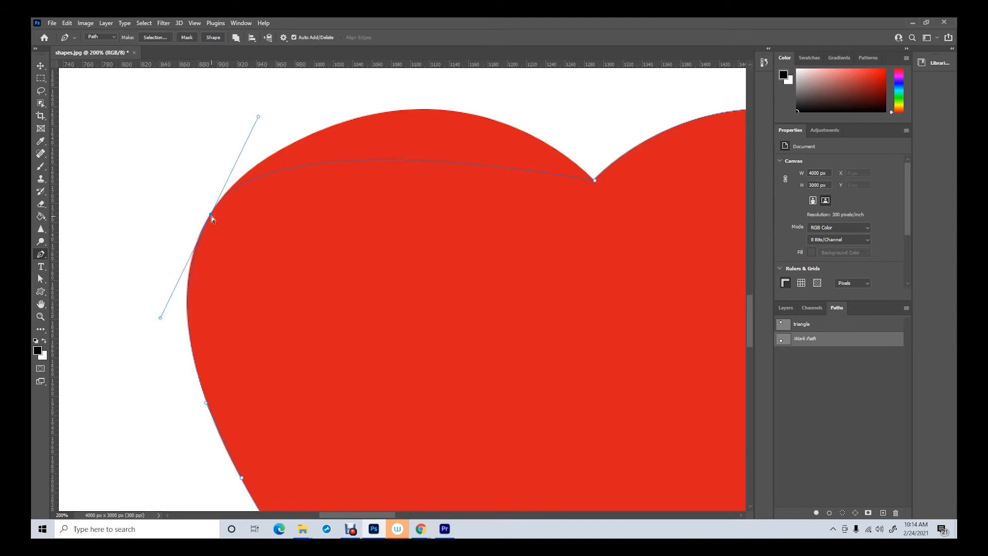
- Try placing the left lobe's anchor lower on the heart's left edge, tilting its lower handle closer to vertical
drag(211, 215, 201, 231)
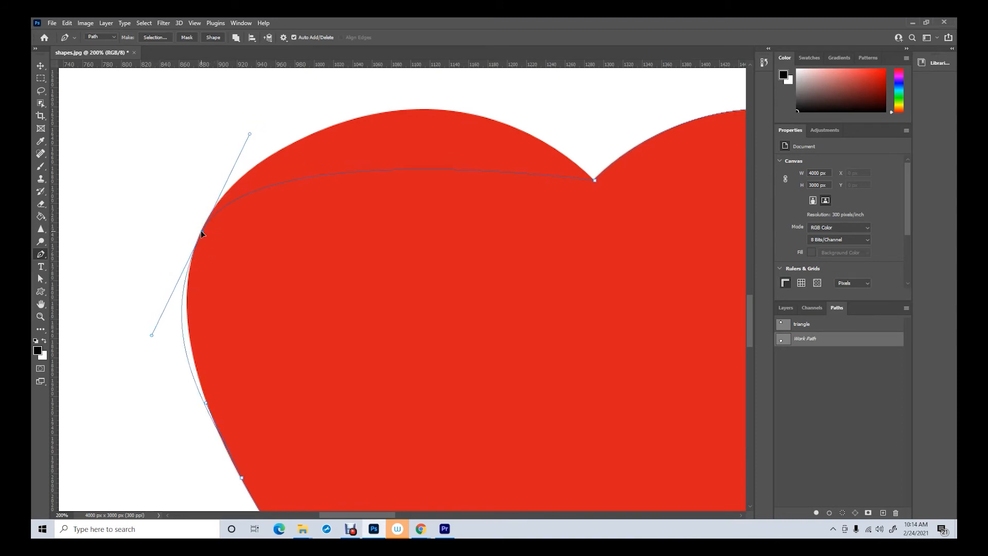
drag(152, 336, 168, 335)
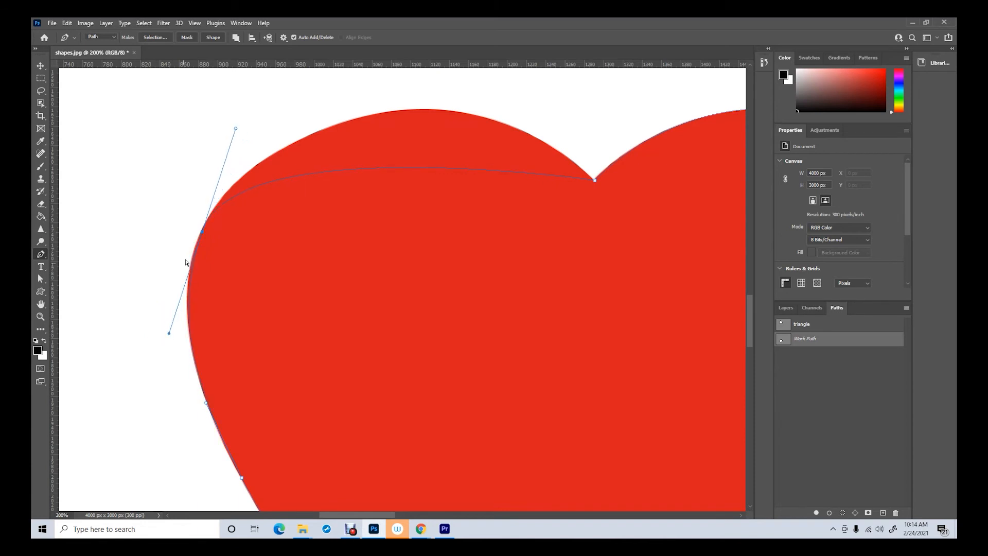
drag(202, 234, 193, 258)
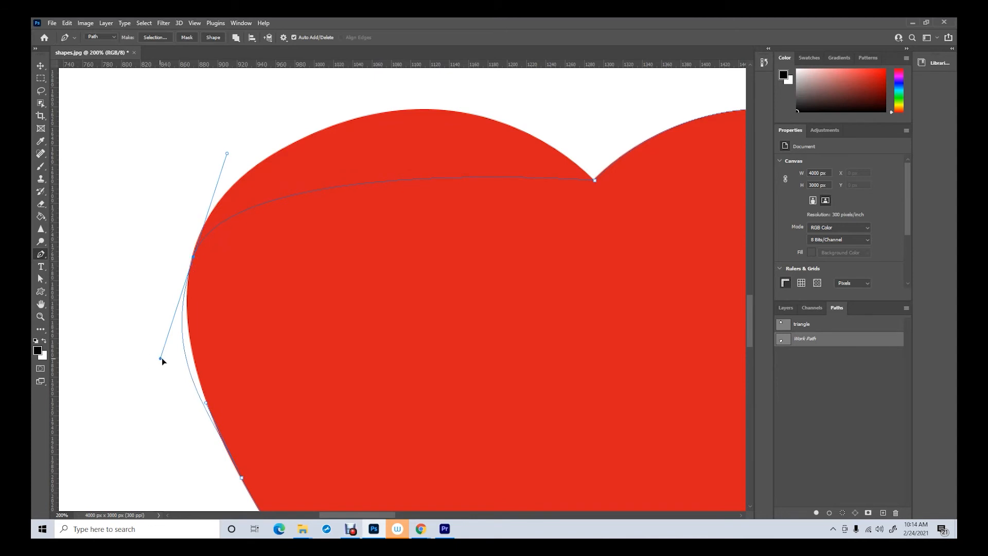
drag(162, 358, 177, 354)
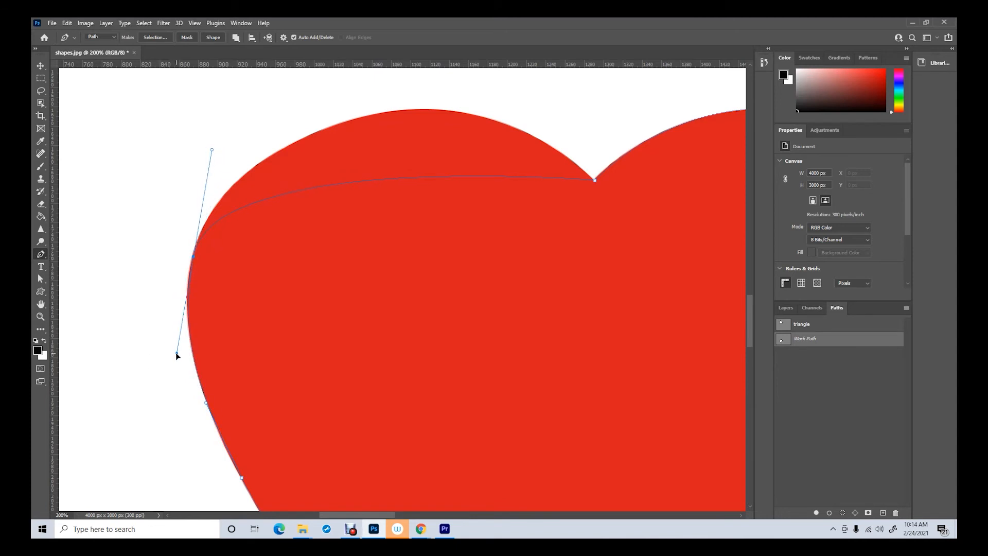
- Move the left lobe's anchor up to the shoulder, then realign its handles and the lower left anchor's upper handle with the edge
drag(194, 258, 234, 185)
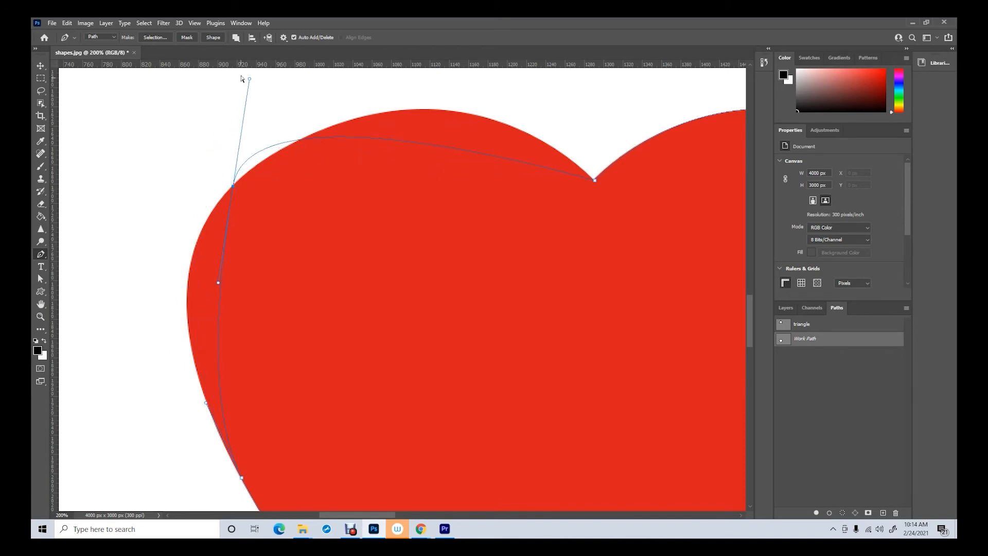
drag(250, 79, 342, 92)
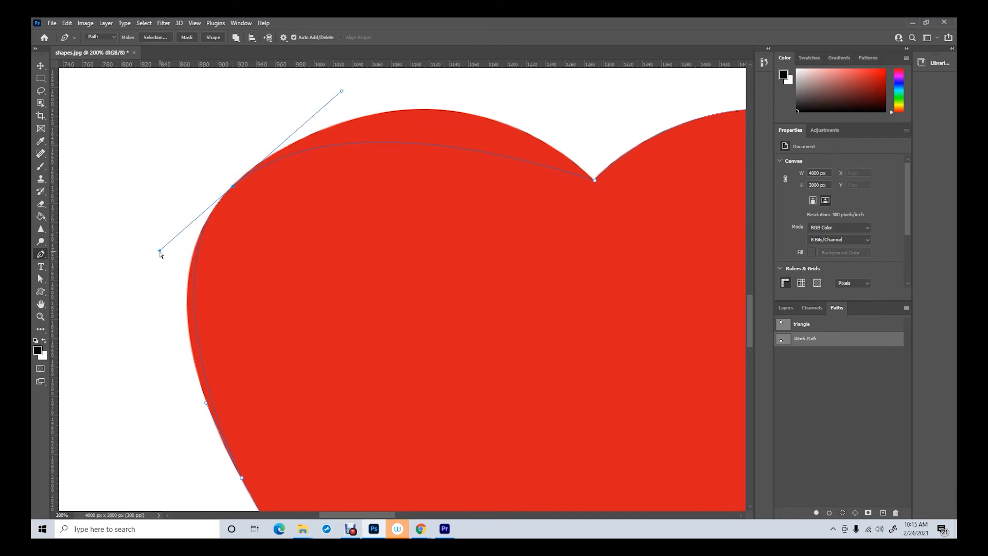
drag(159, 252, 146, 273)
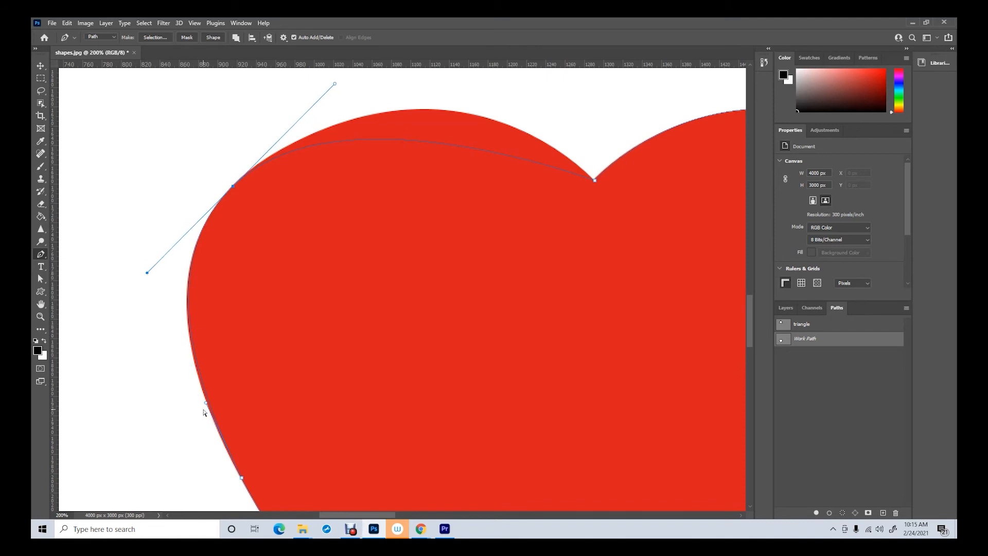
drag(205, 404, 202, 407)
- Add an anchor point between the left shoulder and top notch, move it onto the lobe's crest, and adjust its handles to fit
right_click(42, 255)
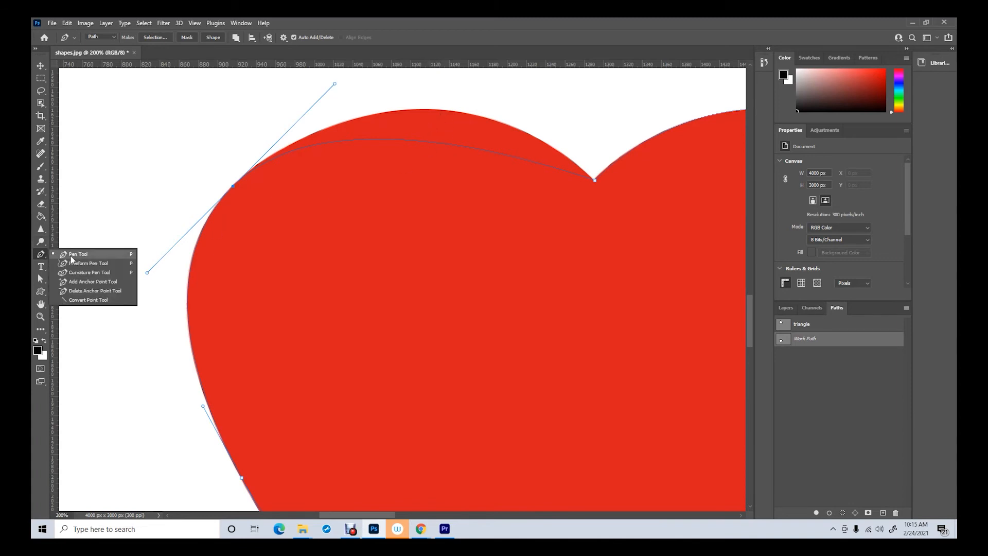
click(90, 282)
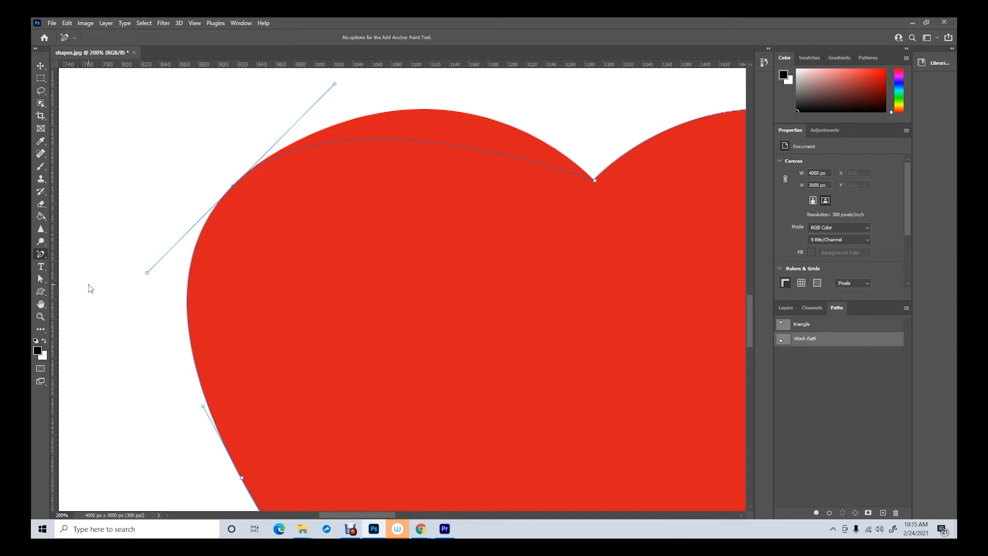
click(439, 144)
drag(439, 144, 449, 112)
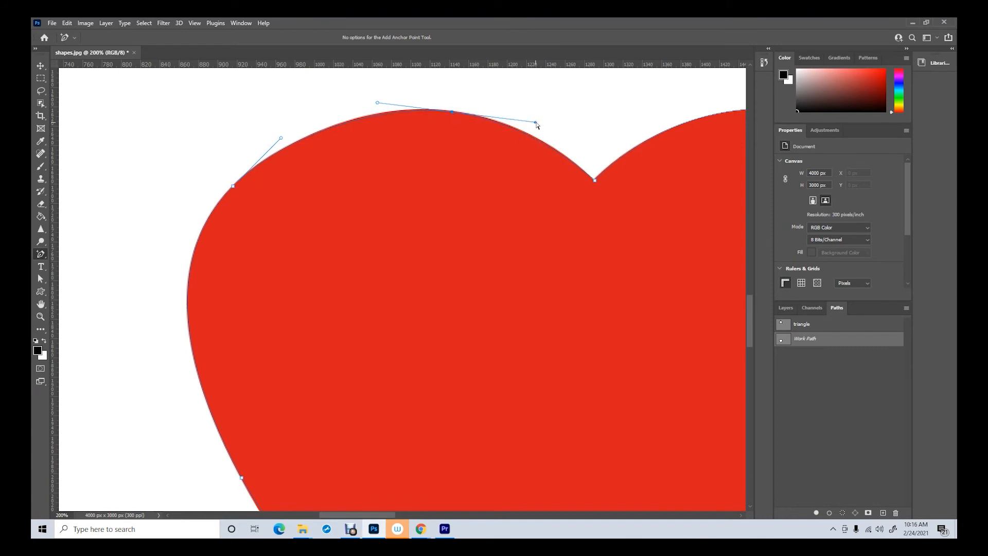
drag(536, 123, 539, 122)
drag(376, 104, 370, 102)
- Select the right lobe's shoulder anchor and nudge it onto the heart's edge
drag(385, 512, 424, 516)
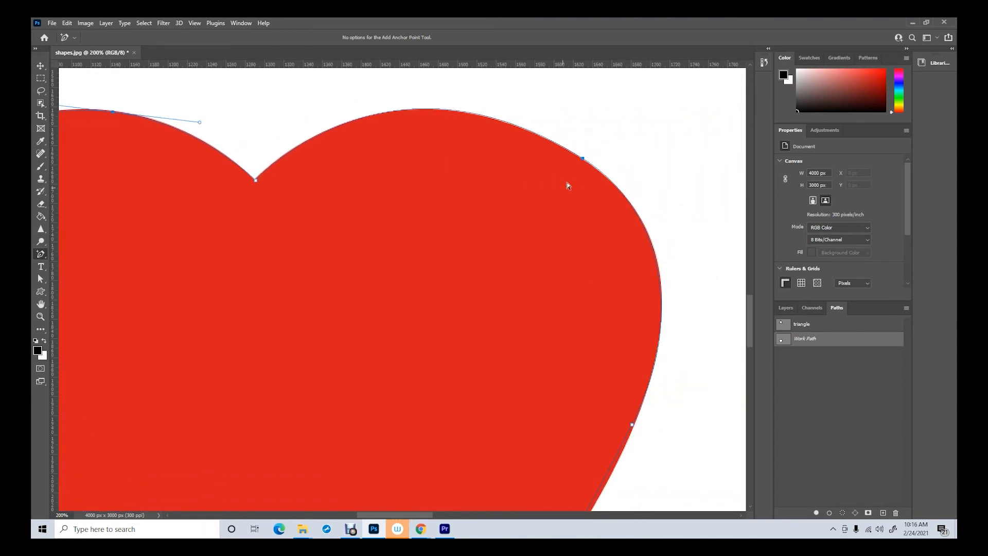
click(581, 158)
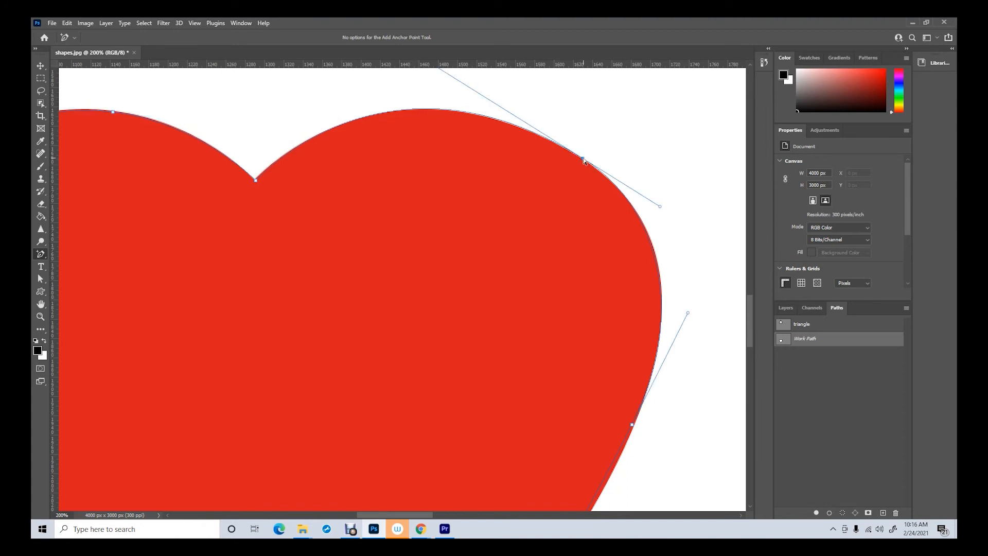
drag(579, 159, 584, 163)
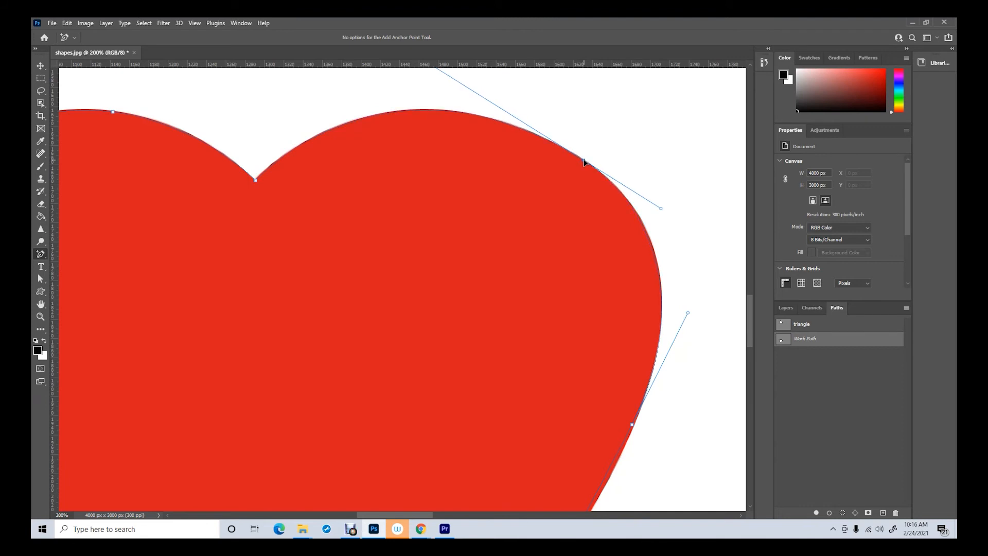
- Adjust the right side anchor and its upper handle so the path follows the heart's right edge closely
scroll(673, 263, down, 5)
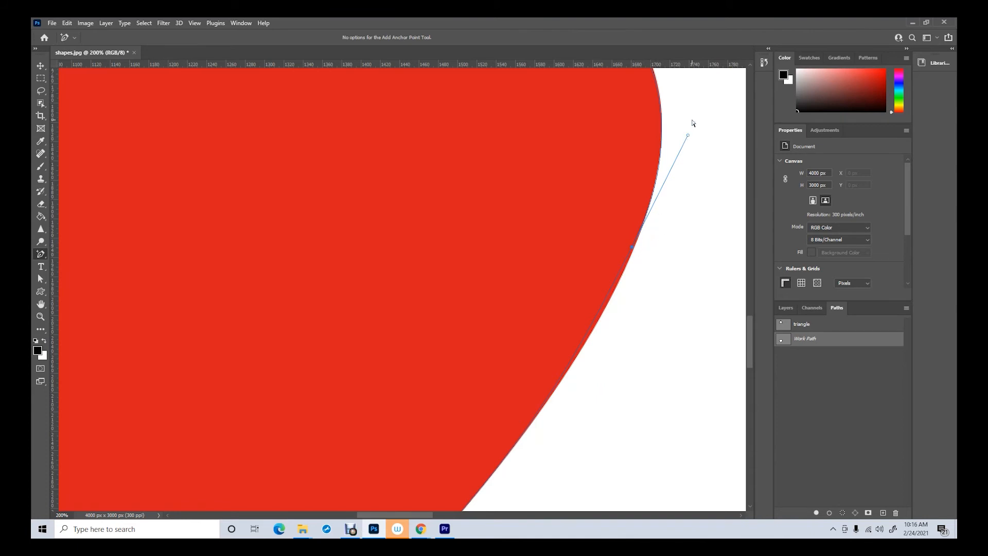
drag(688, 135, 685, 130)
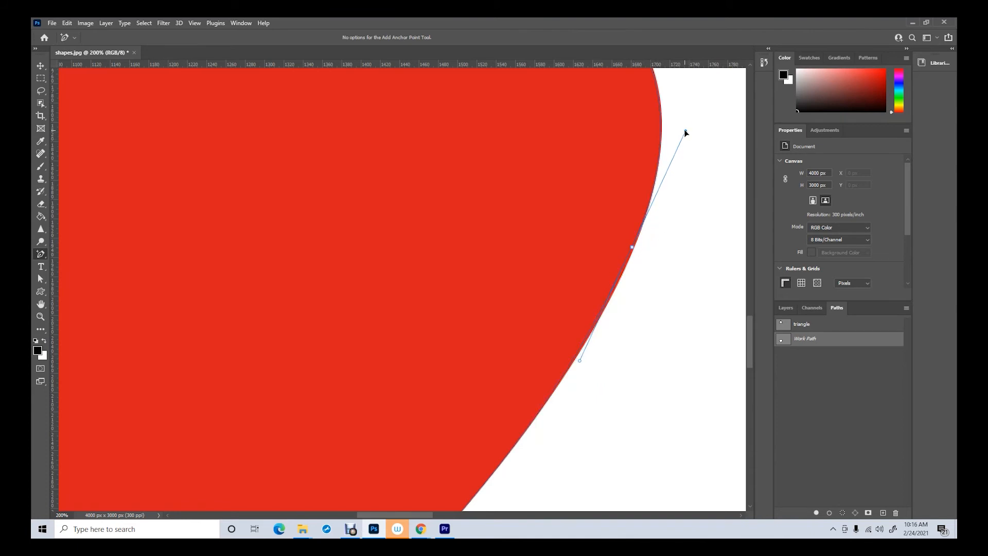
scroll(685, 270, down, 5)
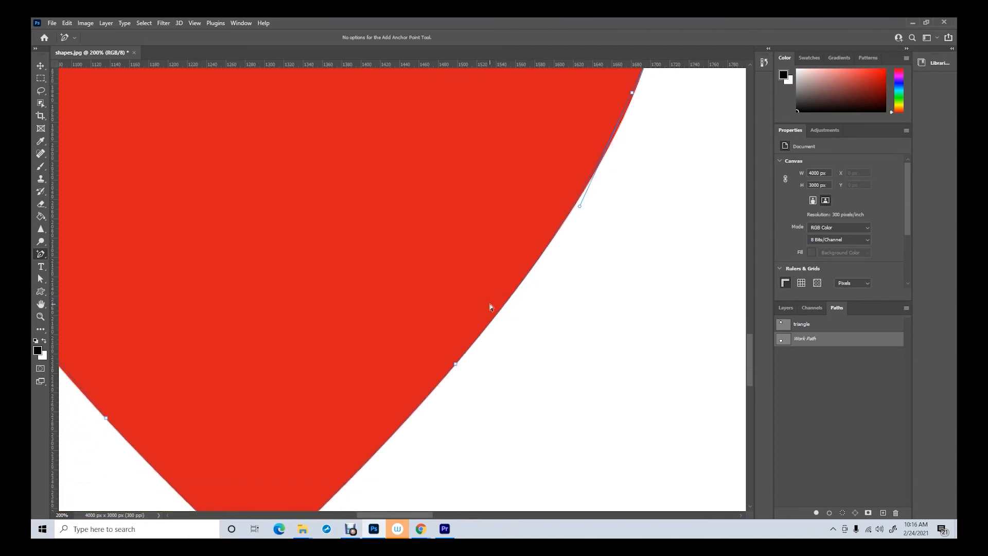
click(634, 96)
drag(634, 96, 675, 139)
scroll(671, 87, up, 3)
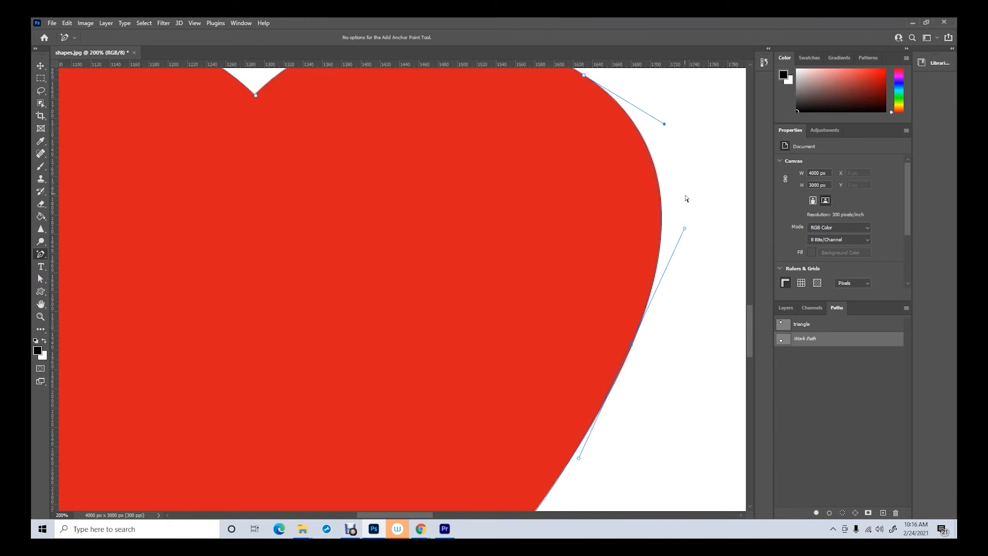
drag(685, 230, 685, 228)
- Add an anchor point midway along the lower right segment and nudge it onto the heart's edge
scroll(684, 312, down, 5)
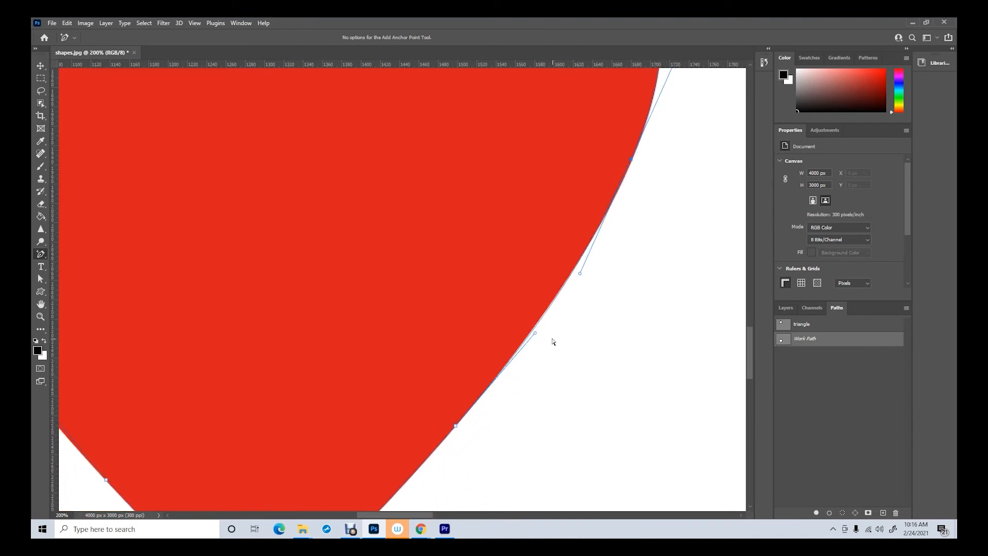
click(539, 326)
drag(536, 322, 536, 323)
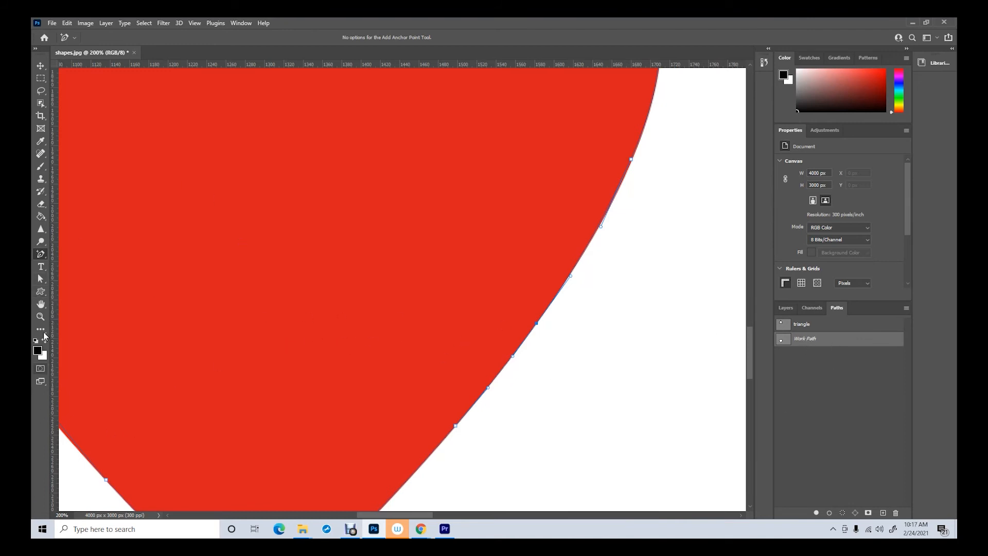
- Check the whole heart outline and save the work path under the name "heart"
click(40, 316)
alt+click(236, 327)
alt+click(259, 346)
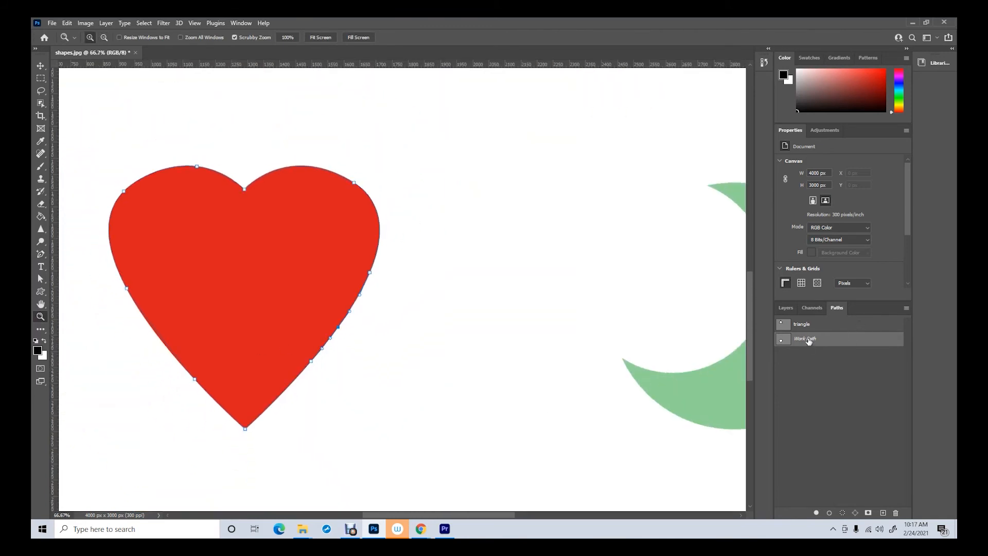
double_click(808, 339)
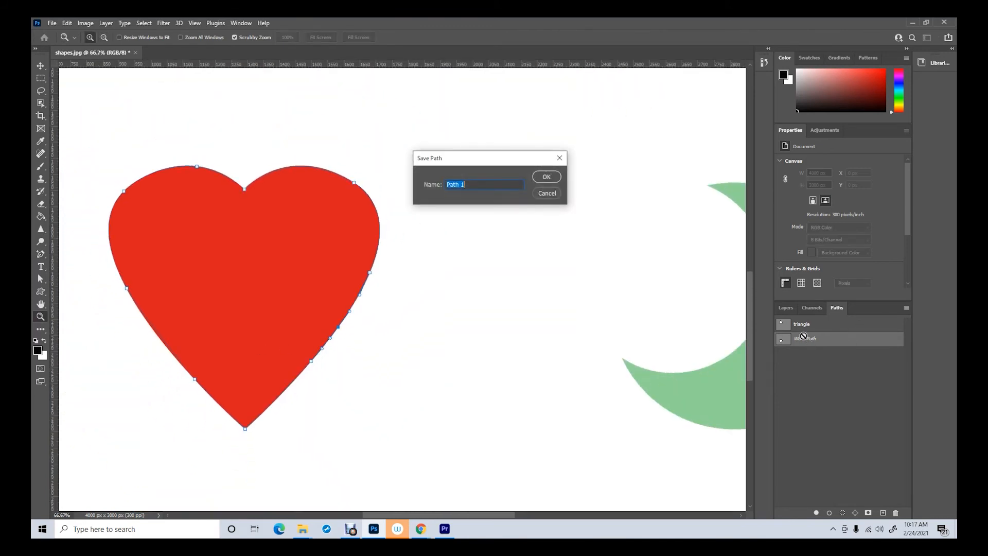
text(heart)
click(538, 177)
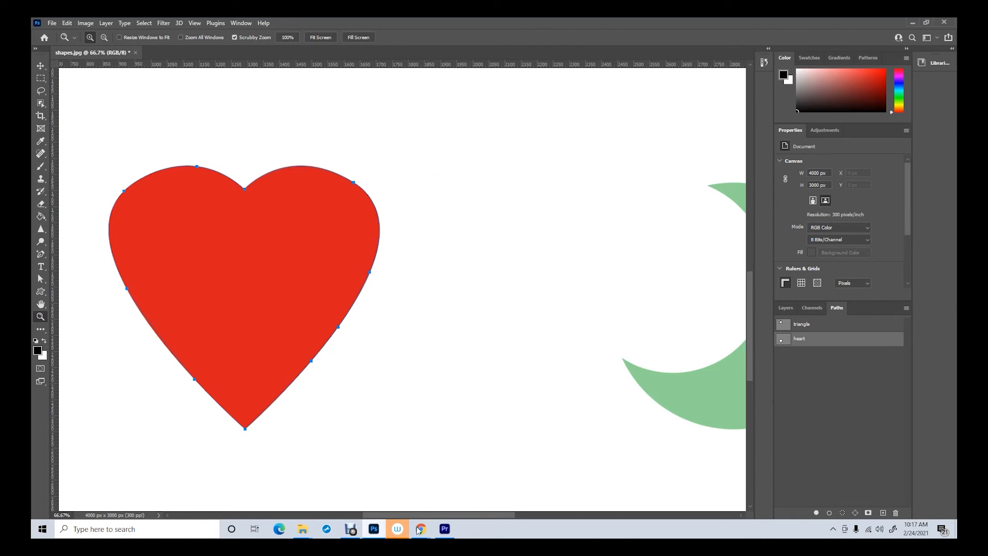
- Deselect the heart path and start a new Pen tool path at the green crescent's upper tip
drag(413, 517, 481, 519)
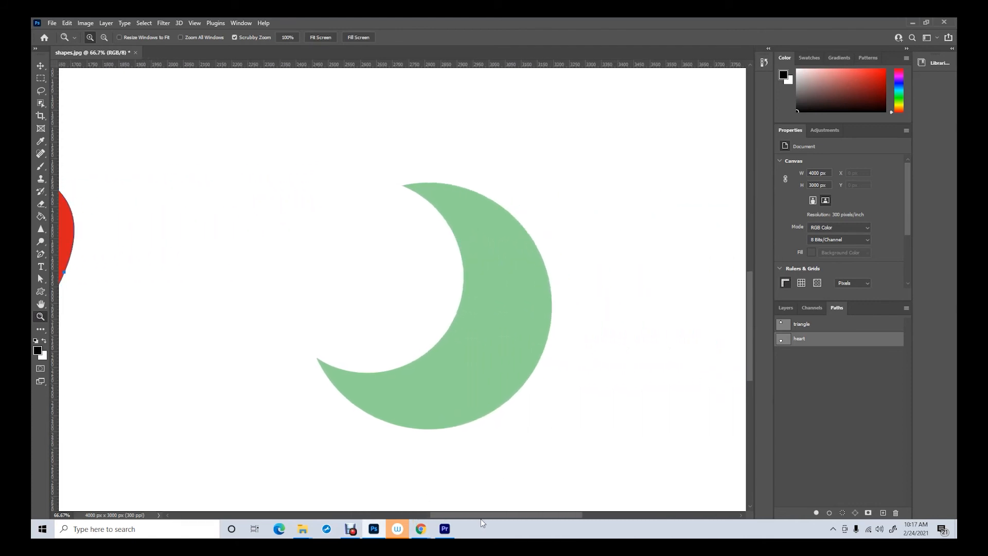
click(42, 255)
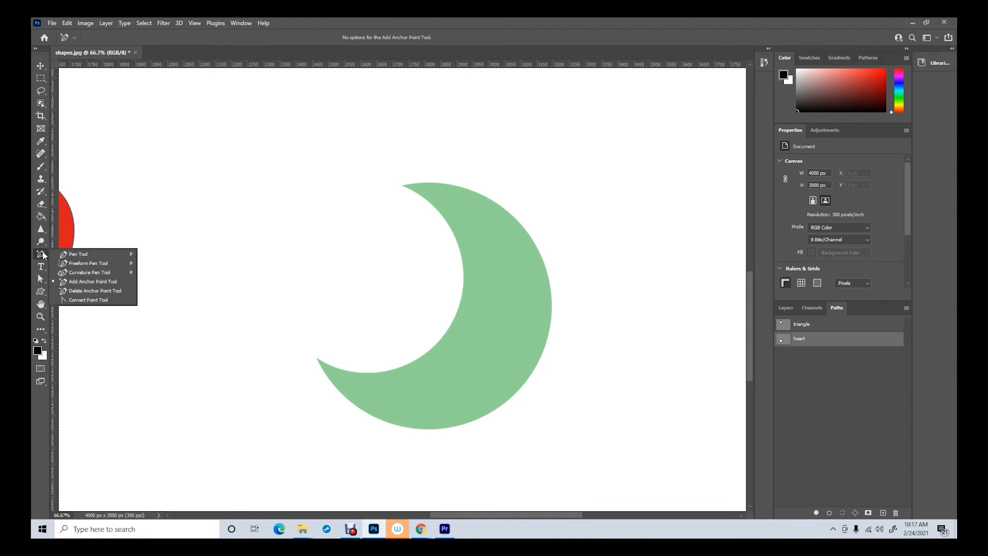
click(91, 282)
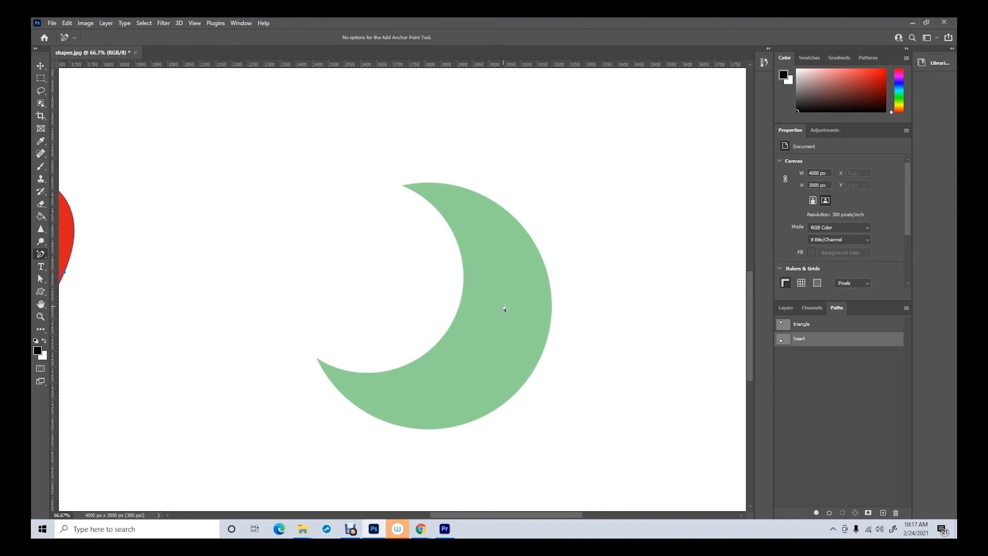
click(41, 317)
alt+click(292, 318)
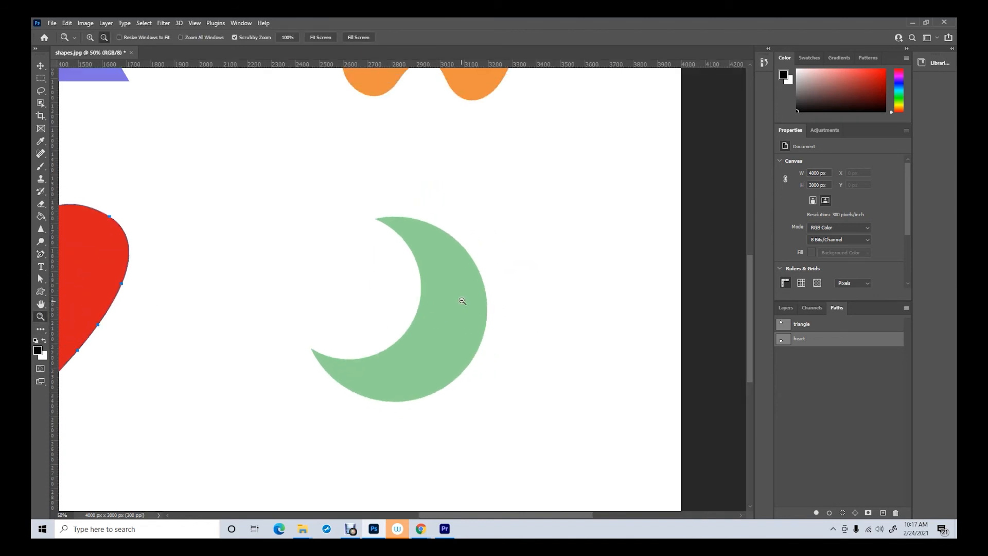
click(461, 300)
click(430, 293)
click(439, 309)
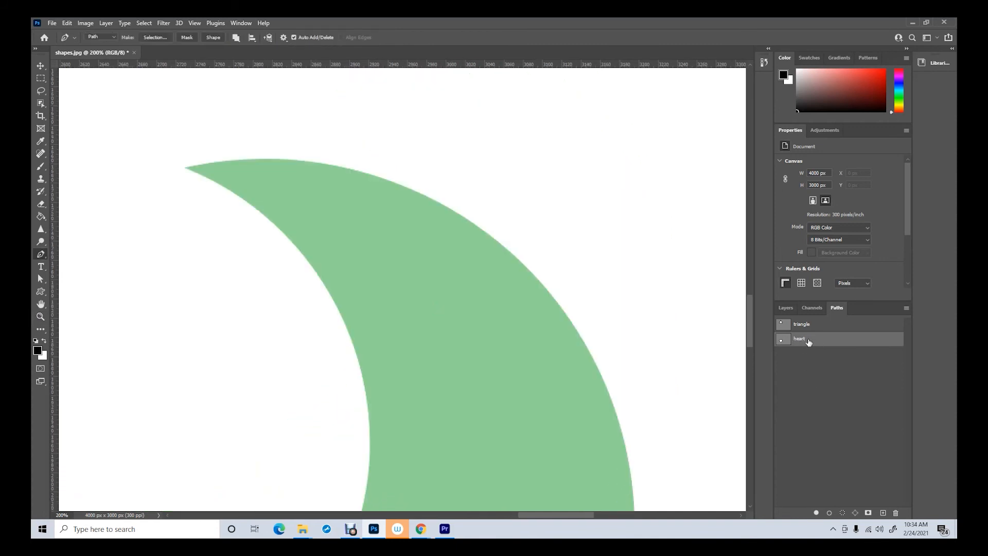
click(816, 367)
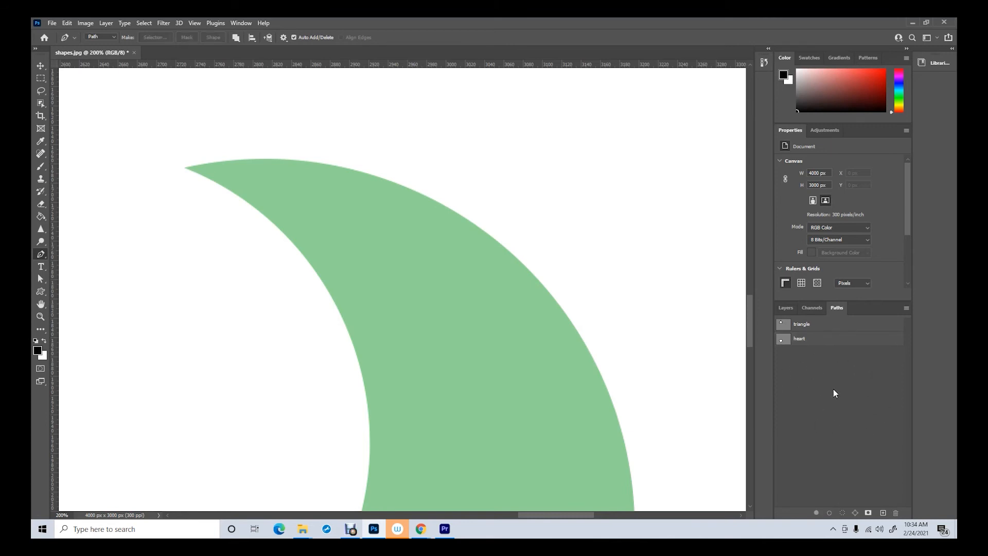
click(187, 168)
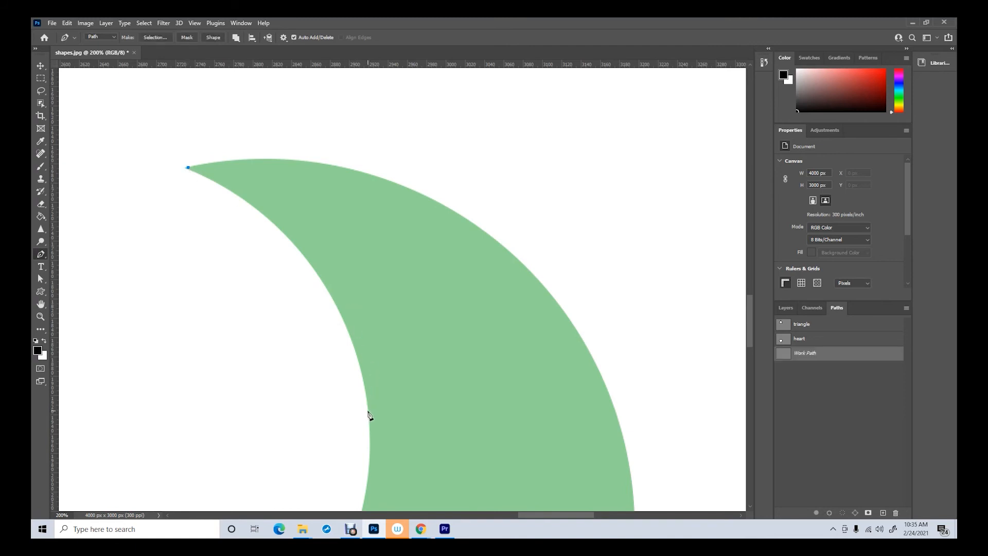
- Trace the crescent's inner edge with a curved anchor and a second anchor farther along it, ending with an anchor at the lower tip
drag(368, 411, 387, 468)
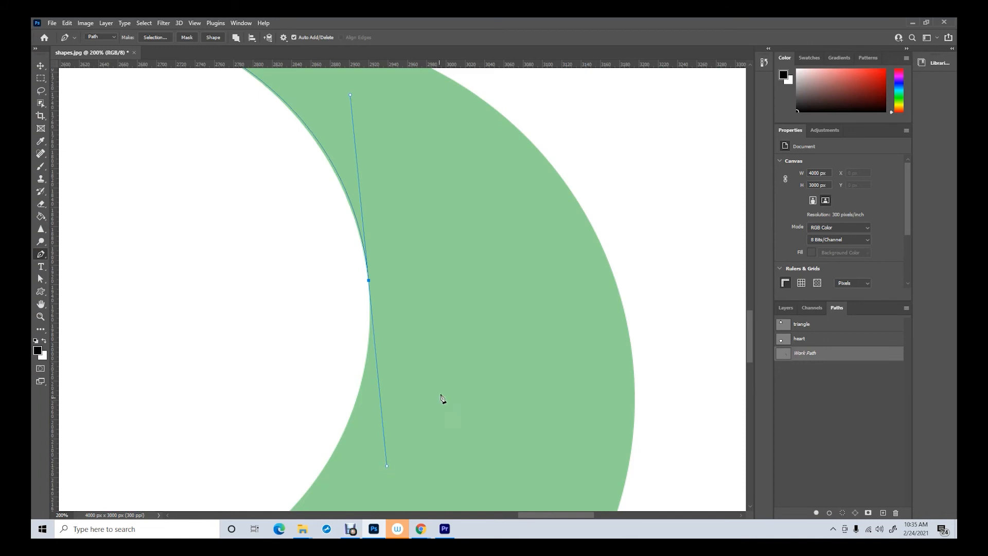
scroll(443, 399, up, 2)
scroll(445, 386, down, 6)
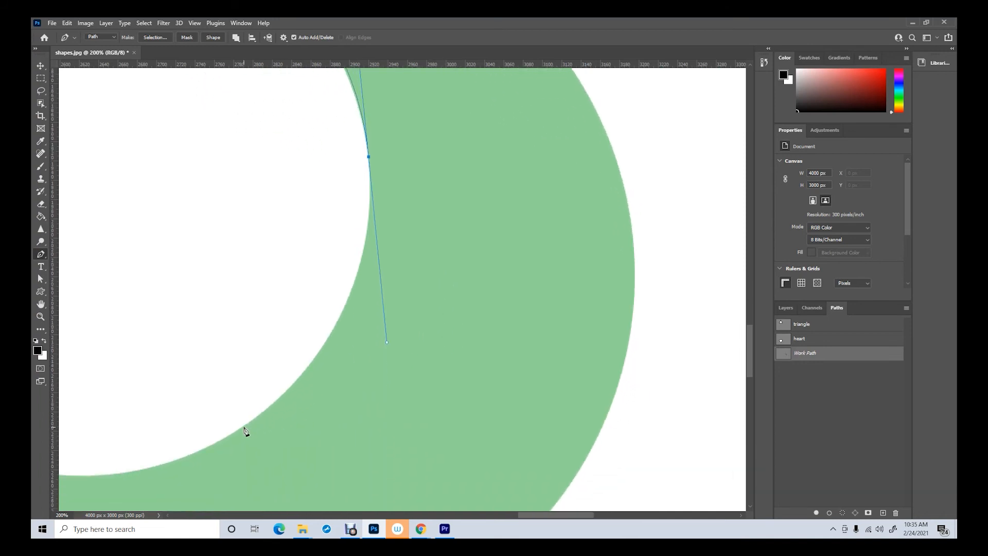
click(244, 427)
drag(549, 518, 515, 520)
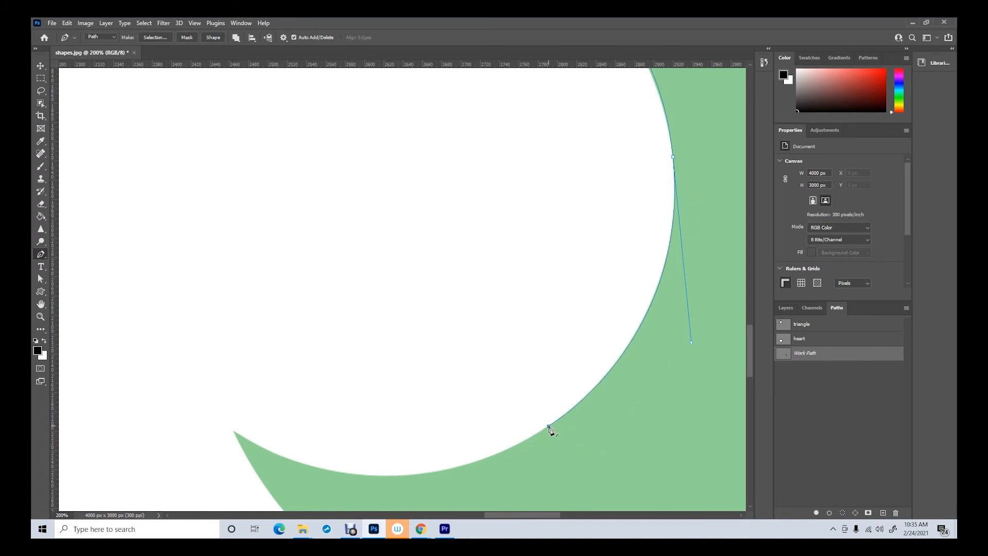
click(234, 431)
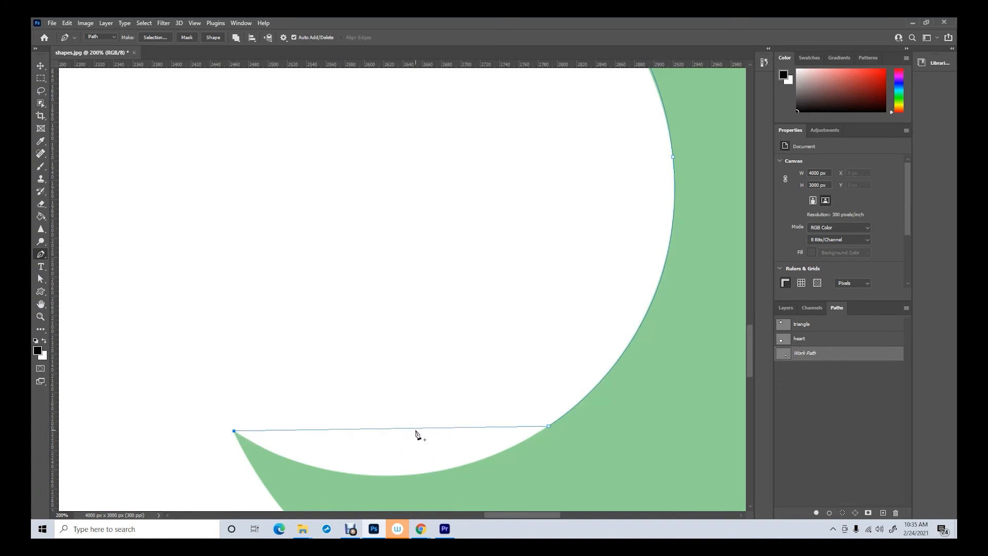
- Add a curved anchor on the crescent's lower outer edge, pulling its handle along the curve
scroll(493, 356, down, 4)
scroll(493, 357, down, 2)
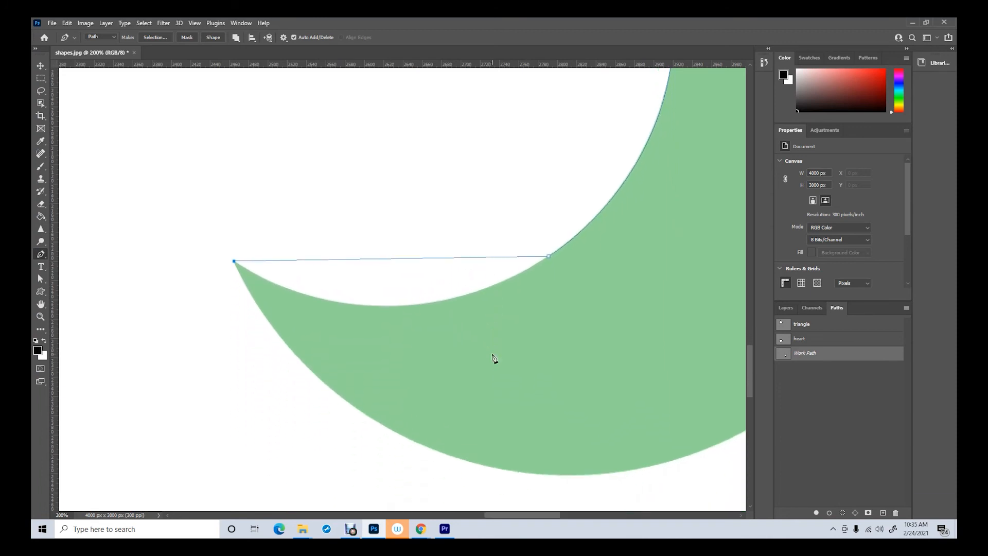
click(393, 430)
drag(395, 434, 536, 518)
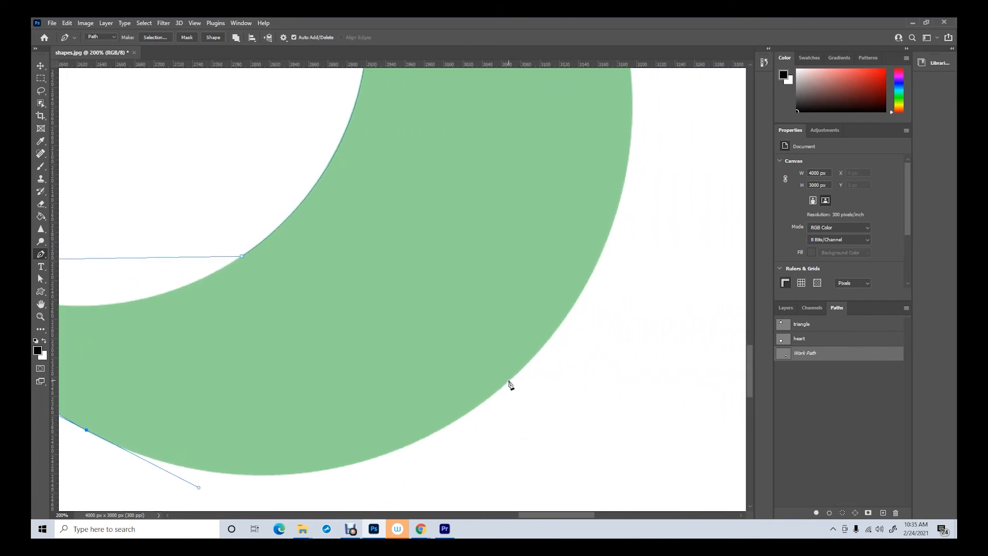
- Continue the Pen tool path with curved anchors on the crescent's lower-right outer edge and at its rightmost edge, pulling handles along the curve
drag(509, 379, 654, 254)
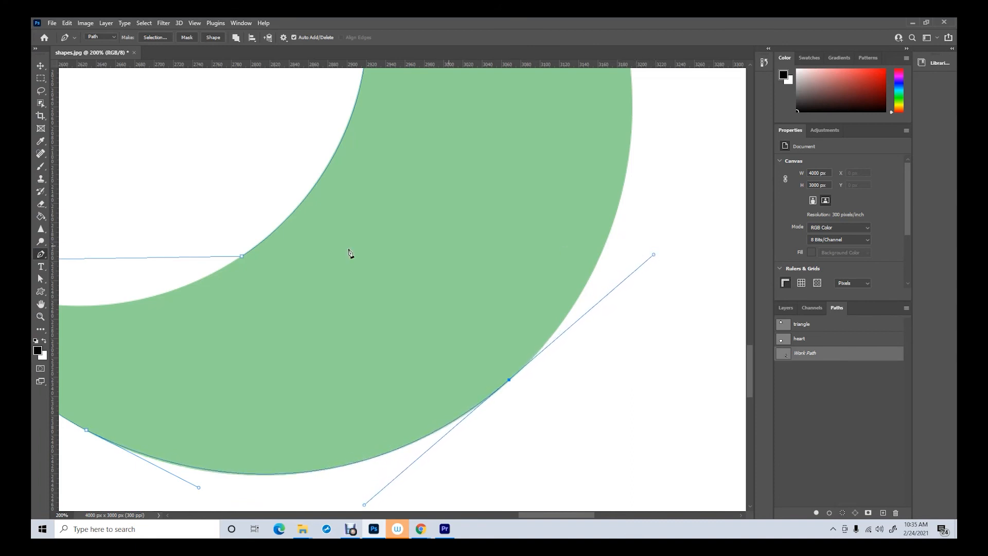
right_click(40, 255)
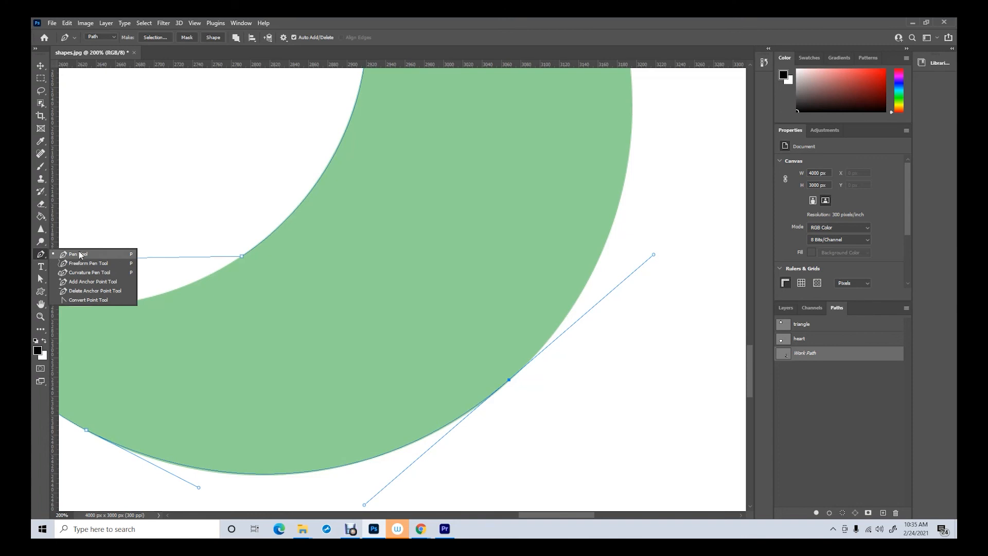
click(80, 254)
scroll(686, 188, up, 2)
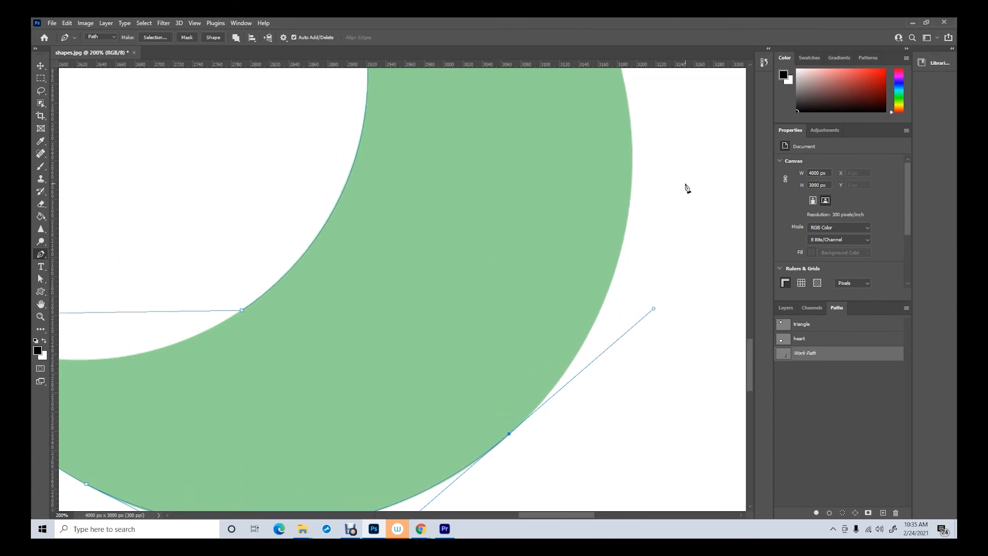
scroll(686, 187, up, 1)
drag(633, 200, 635, 141)
- Add a curved anchor on the crescent's upper outer edge and close the path at the upper tip
scroll(659, 245, up, 2)
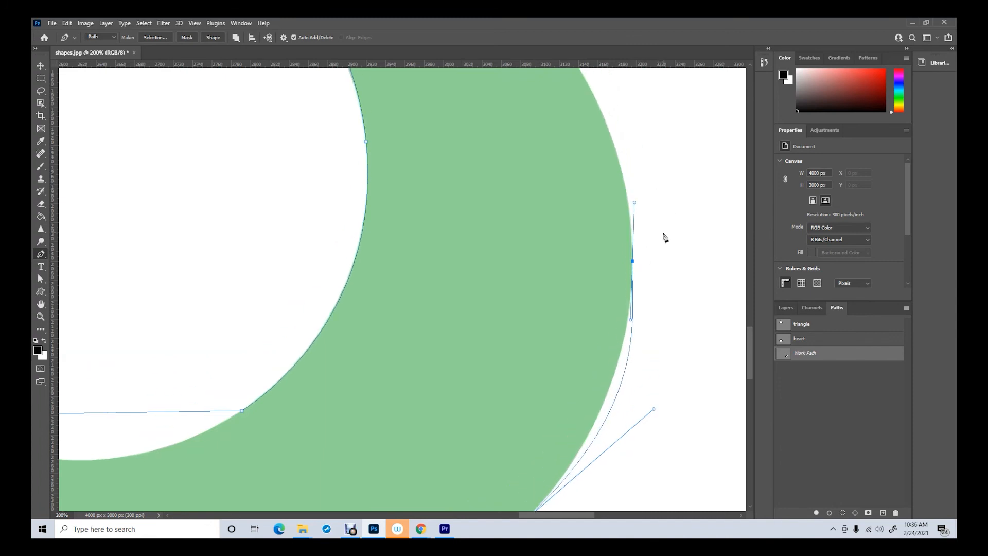
scroll(663, 235, up, 6)
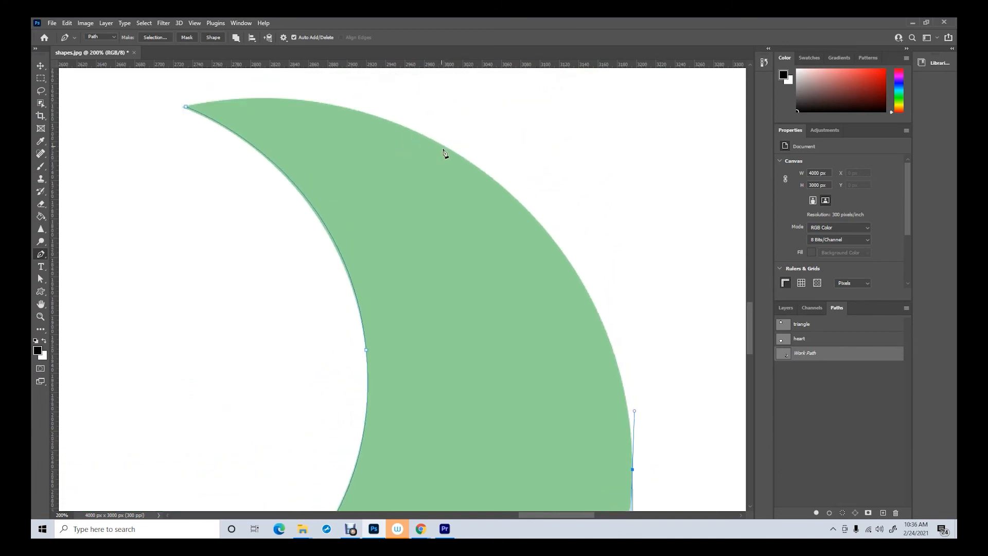
drag(477, 166, 367, 97)
click(186, 108)
- Select the whole crescent path with the Path Selection tool and shift it slightly to line up with the shape's edges
drag(478, 167, 475, 169)
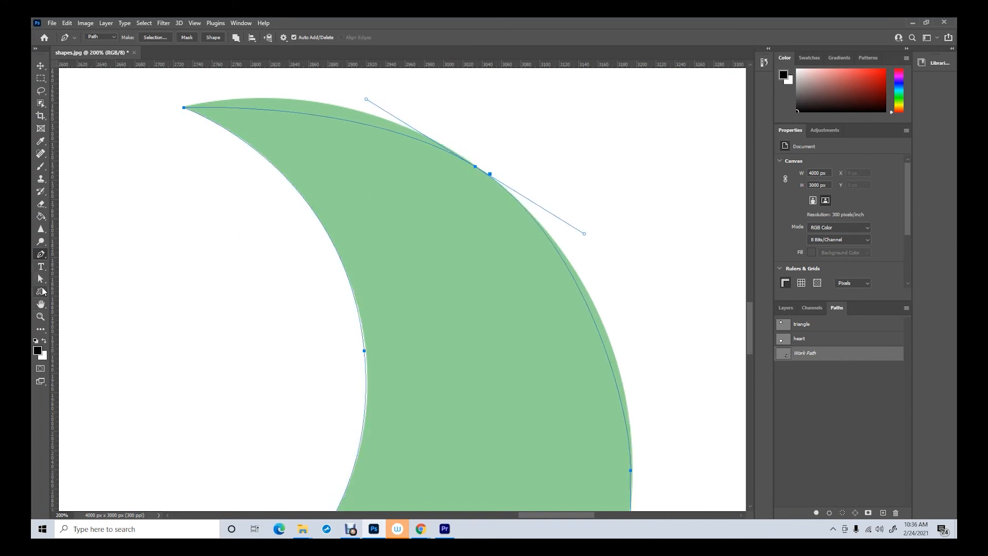
drag(40, 279, 77, 283)
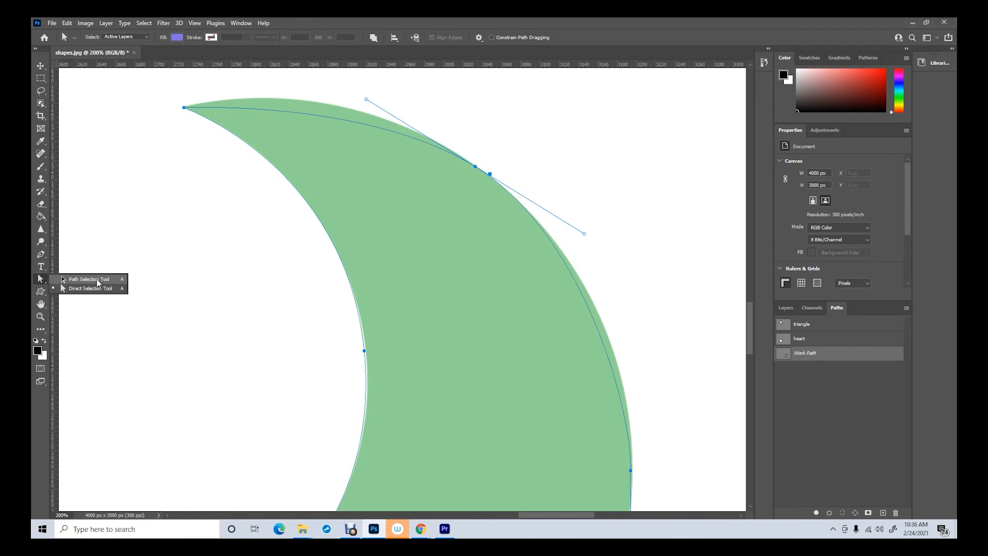
click(93, 288)
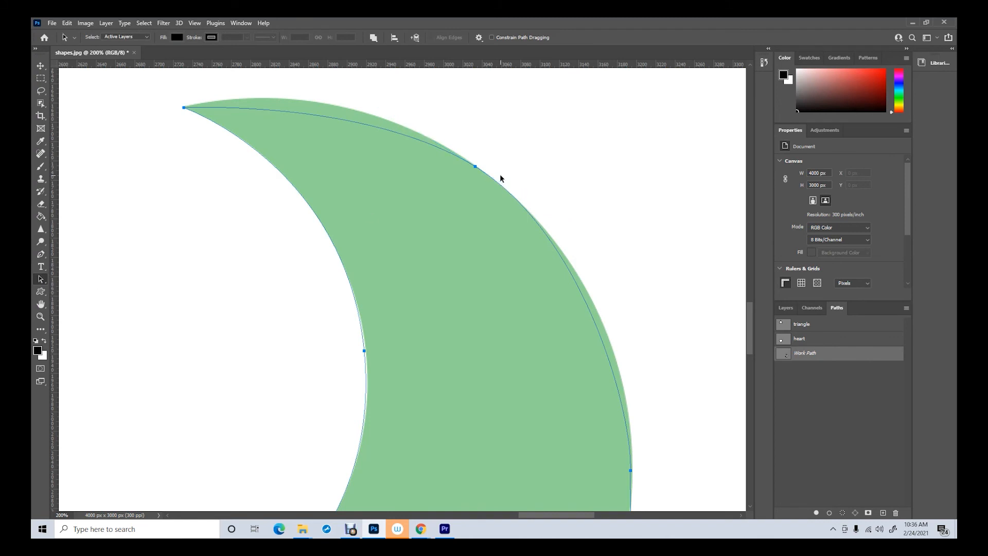
scroll(500, 280, down, 5)
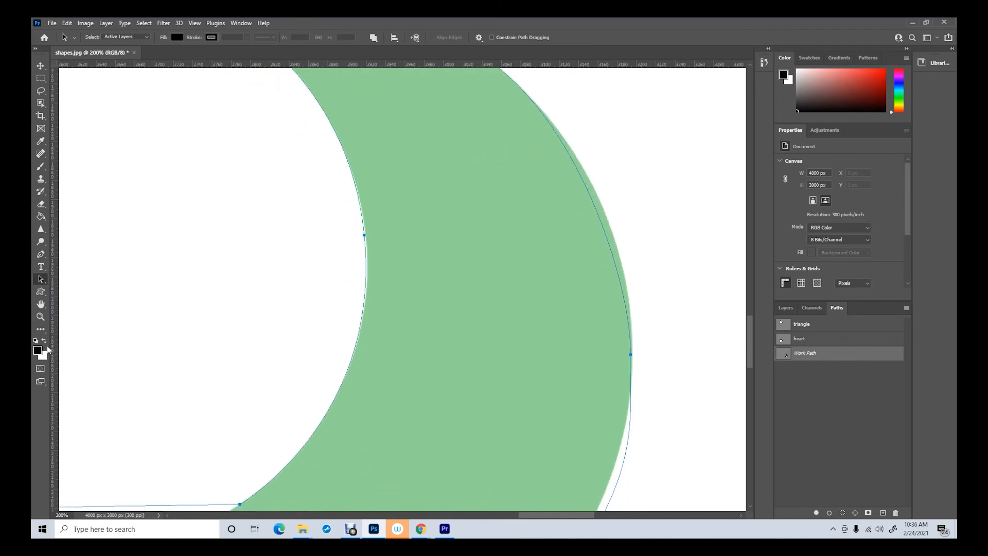
click(41, 317)
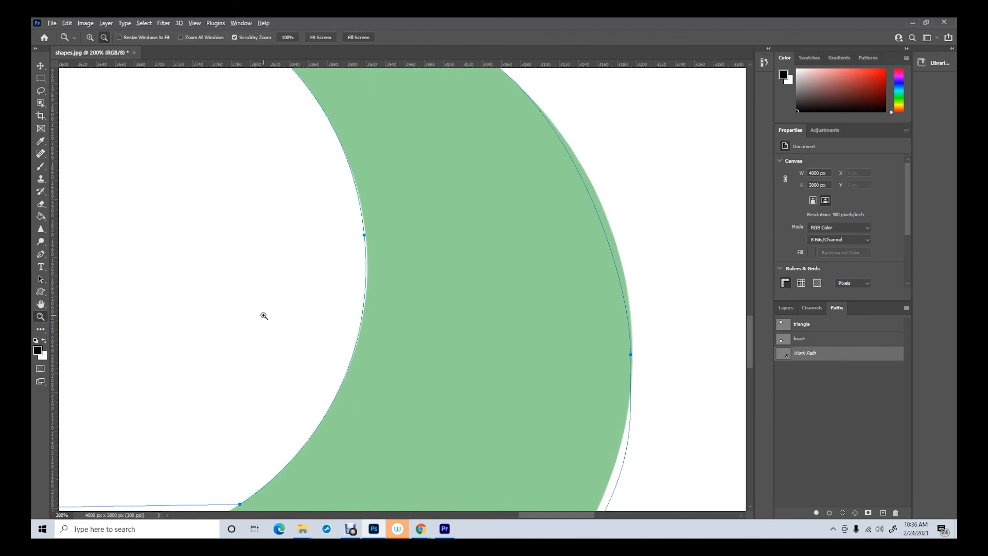
alt+click(263, 316)
alt+click(265, 313)
alt+click(250, 305)
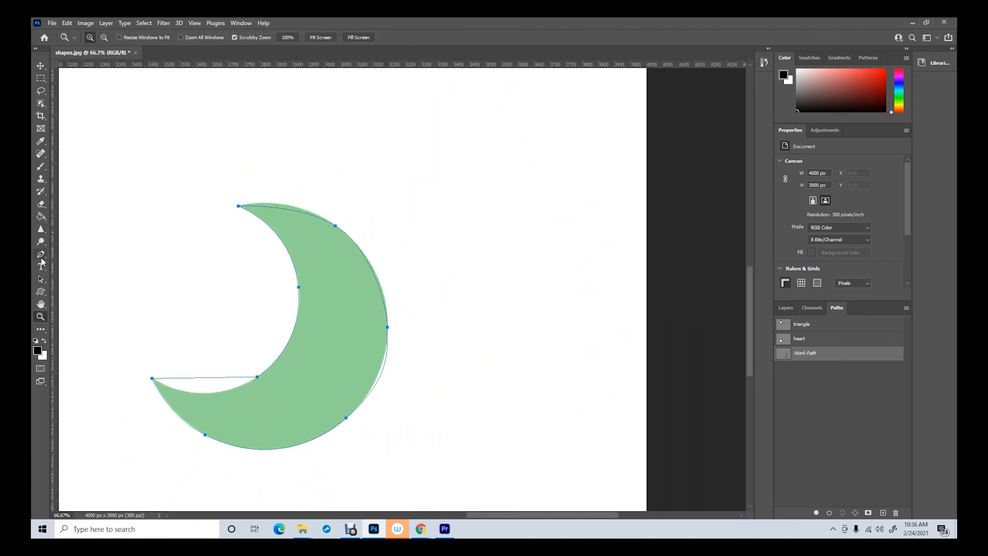
click(42, 281)
right_click(41, 281)
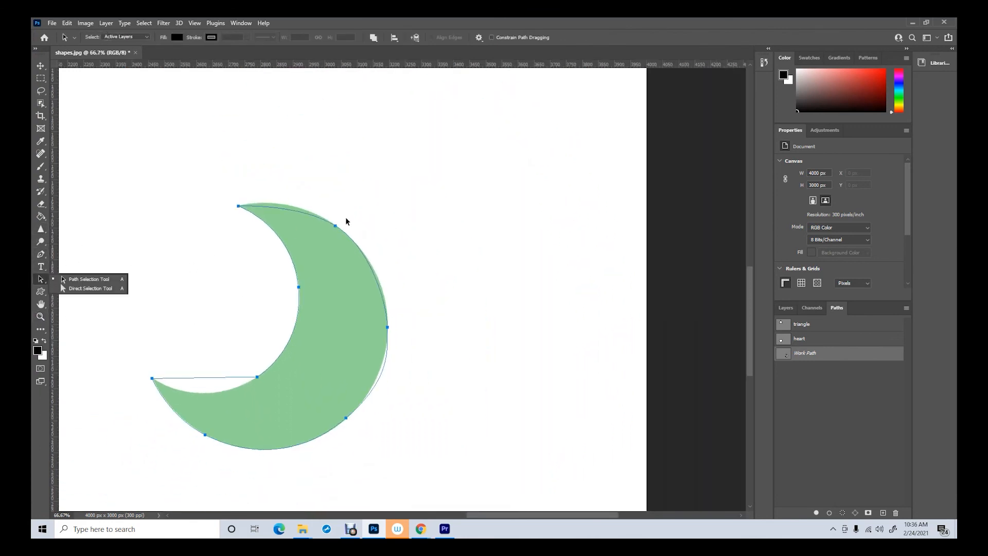
mouse_move(348, 238)
mouse_down()
mouse_move(388, 198)
mouse_move(335, 242)
mouse_move(371, 242)
mouse_move(350, 237)
mouse_up()
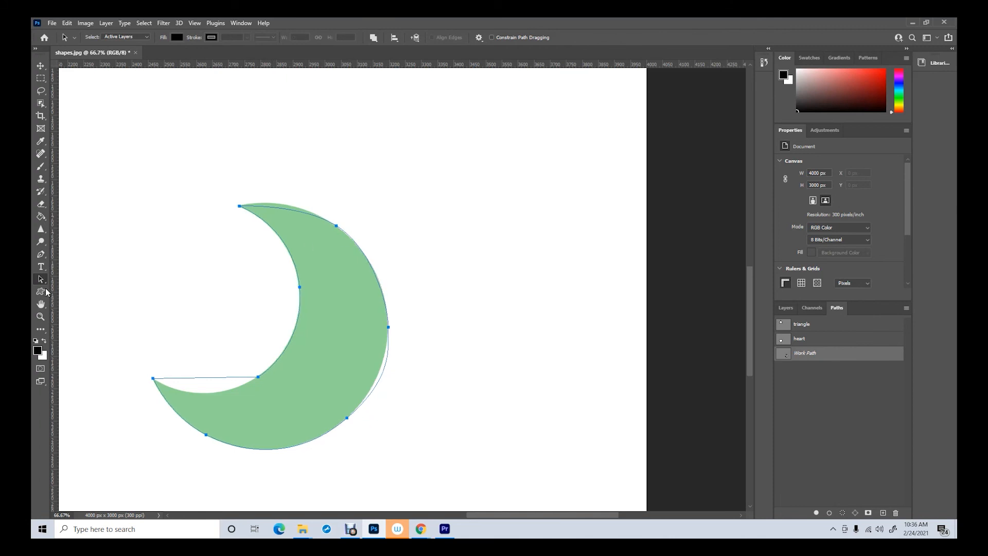
- Select the anchor on the crescent's upper outer edge and move it slightly along the edge toward the upper tip
right_click(42, 279)
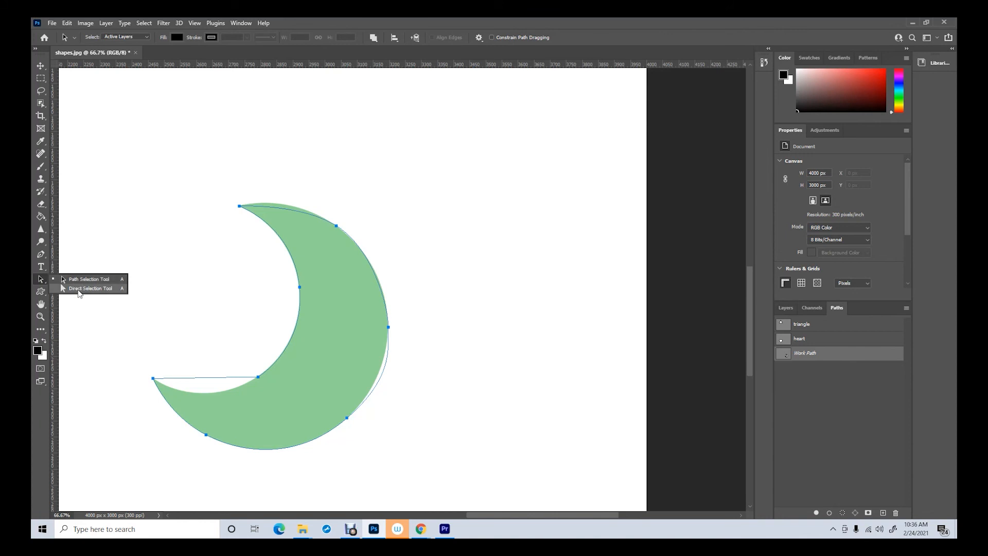
click(79, 289)
click(261, 221)
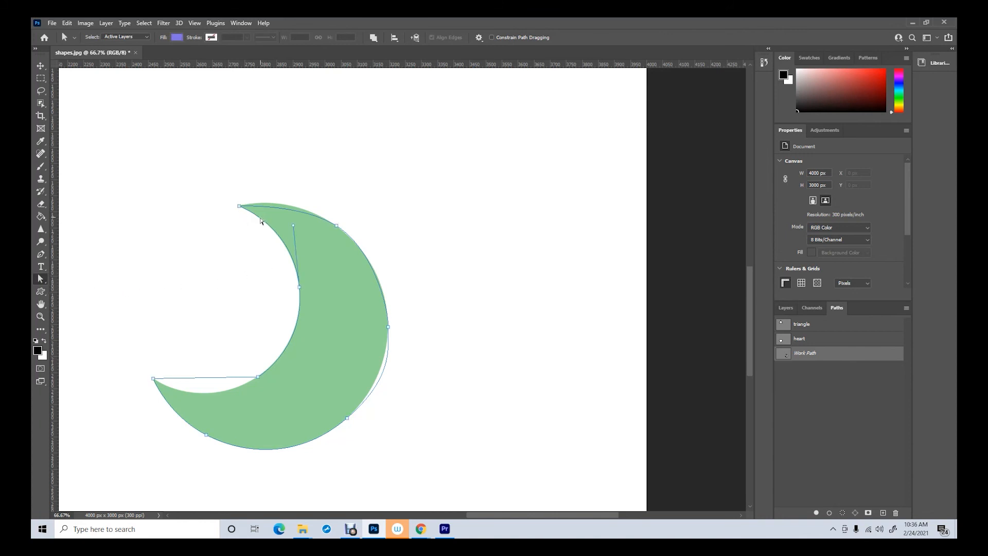
click(337, 226)
shift+click(240, 206)
click(41, 316)
click(359, 232)
click(358, 233)
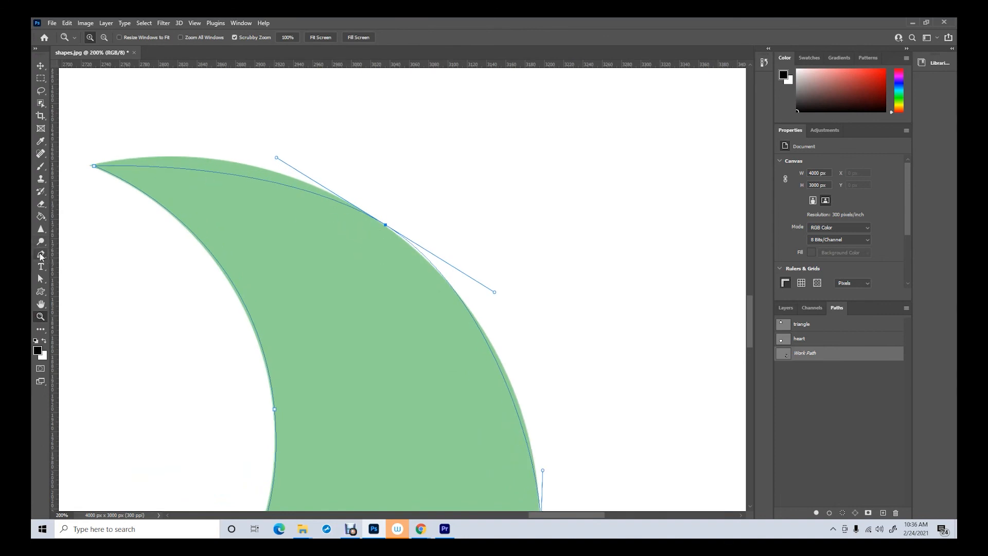
click(41, 255)
click(42, 255)
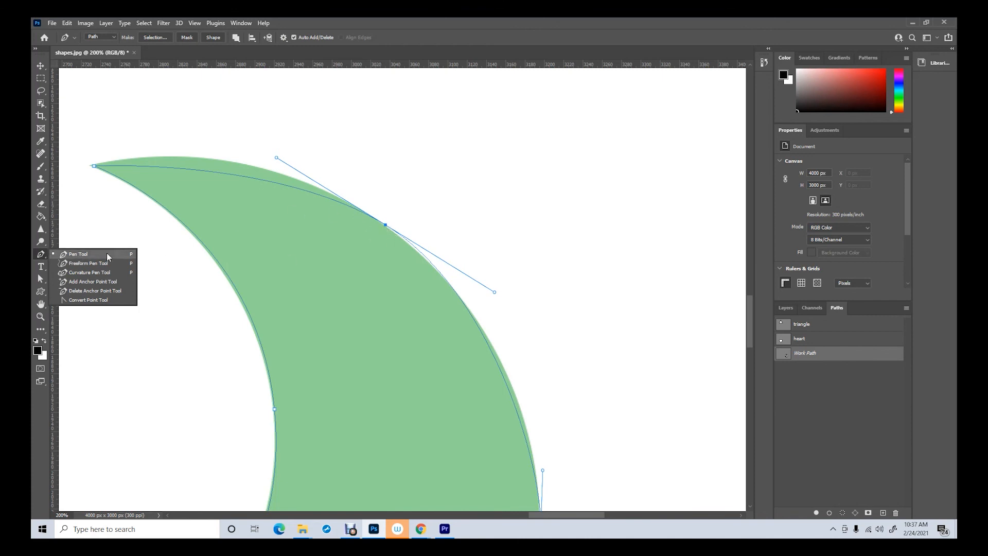
click(84, 259)
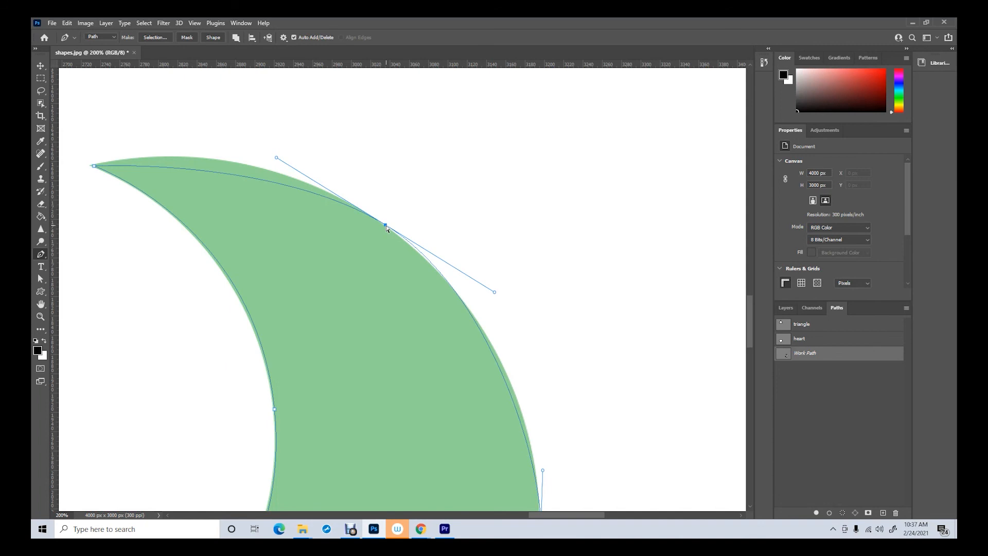
drag(386, 225, 378, 222)
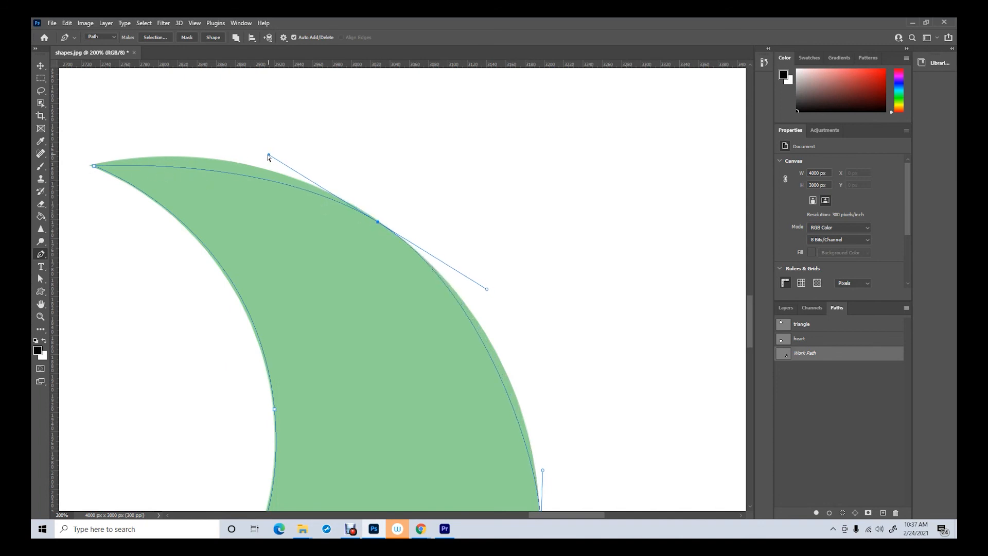
- Lengthen the upper outer anchor's handle toward the tip so the path follows the crescent's upper edge
ctrl+click(253, 148)
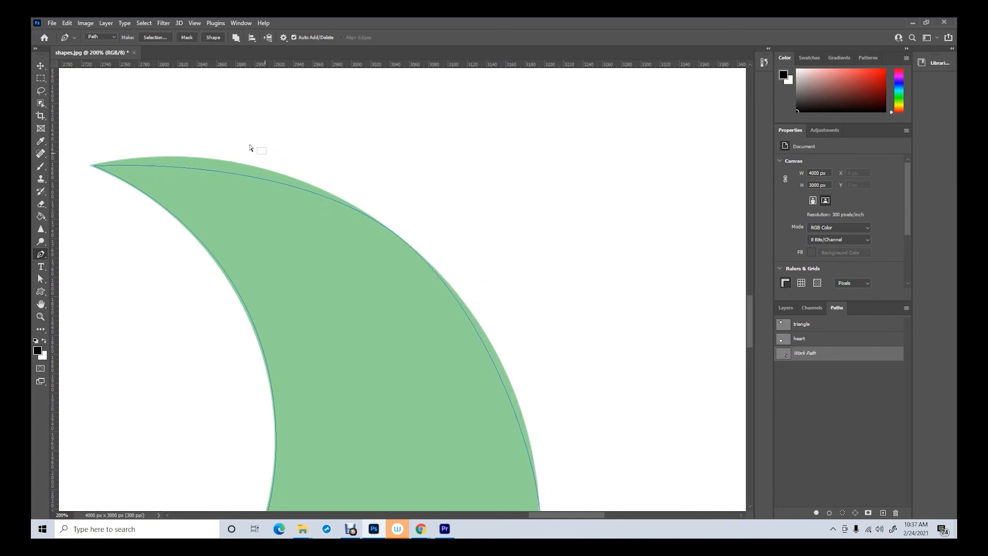
ctrl+click(369, 220)
drag(269, 154, 224, 122)
- Lengthen the rightmost anchor's upper handle, pull the lower-right anchor's upper handle inward, and nudge the rightmost anchor onto the edge
scroll(483, 375, down, 3)
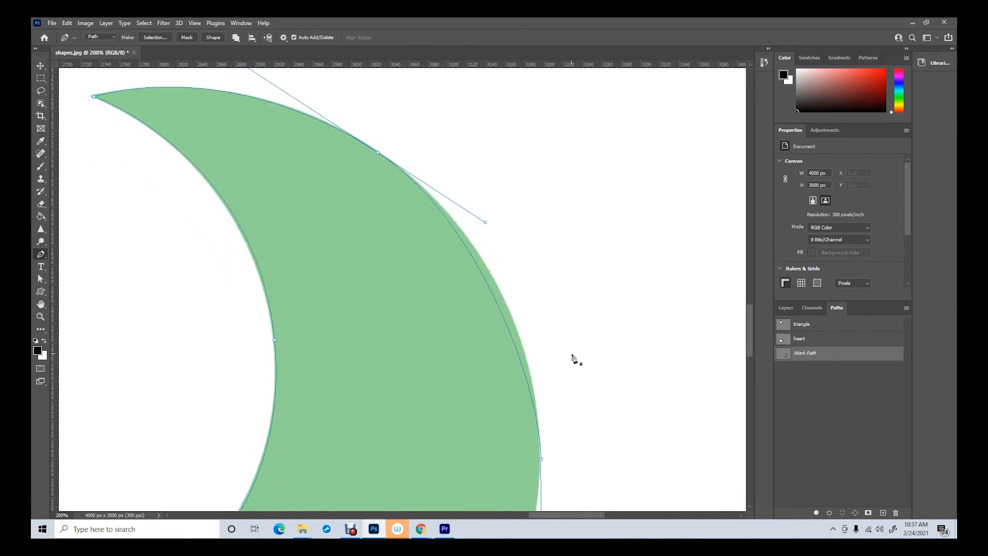
drag(540, 421, 539, 314)
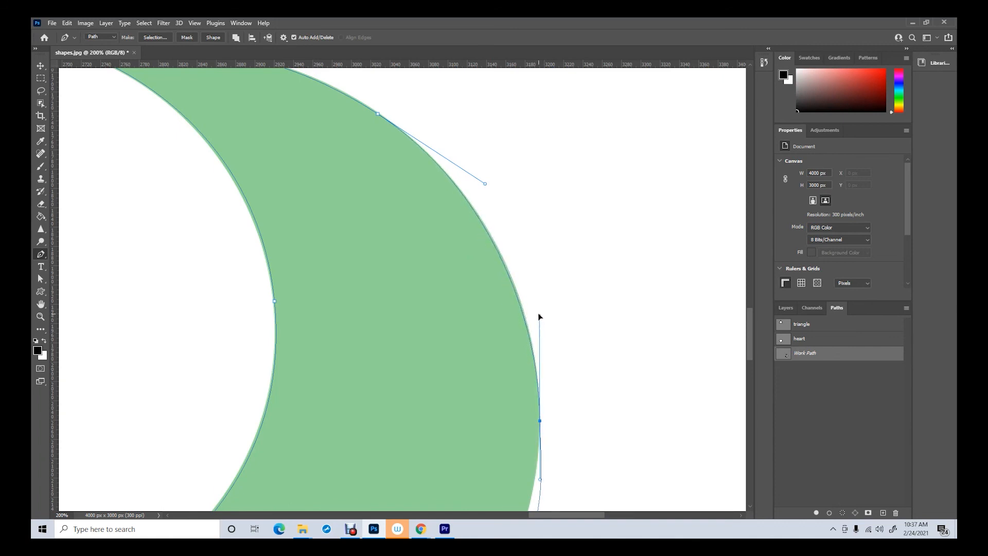
scroll(600, 365, down, 5)
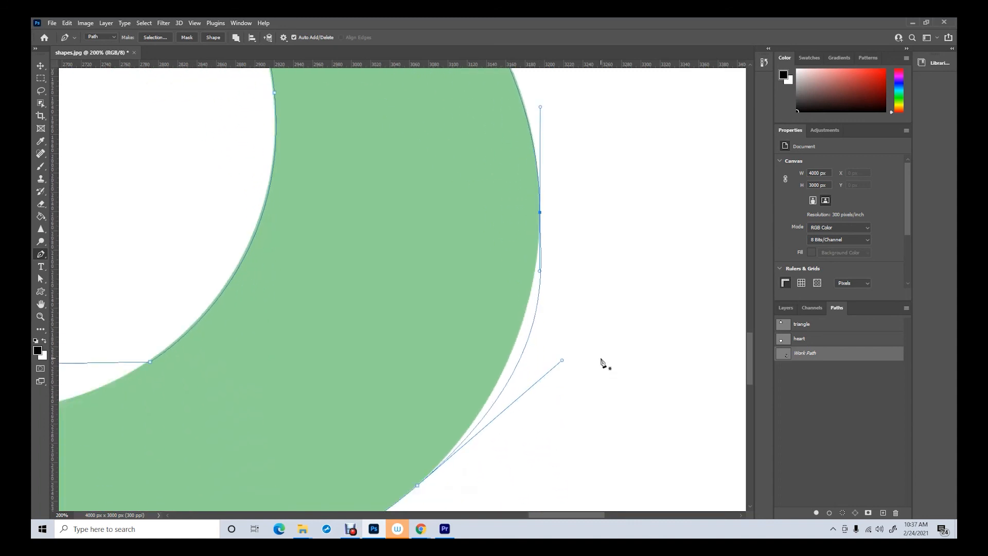
drag(562, 313, 527, 331)
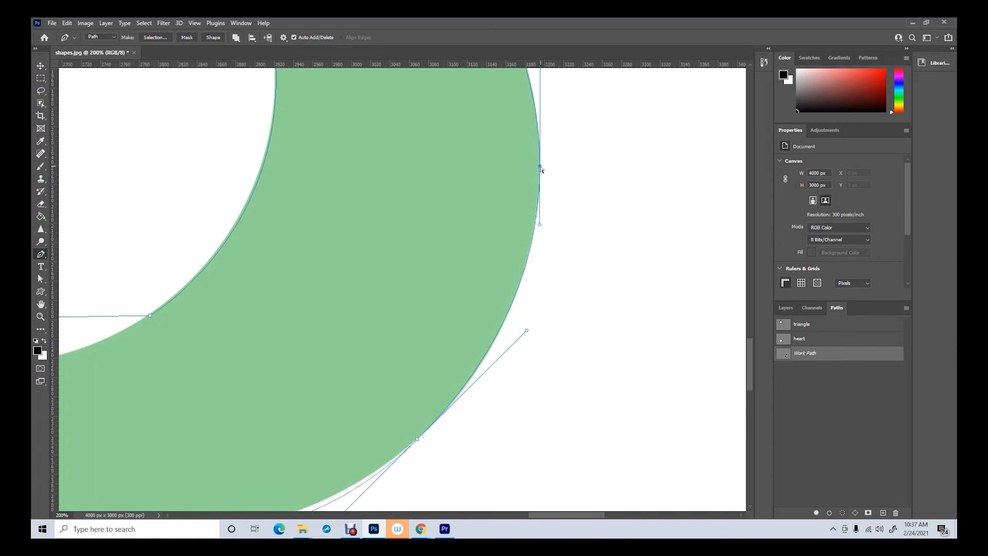
drag(539, 166, 537, 169)
drag(539, 167, 539, 167)
- Select the lower-right anchor and move it slightly up onto the crescent's outer edge
scroll(567, 353, down, 5)
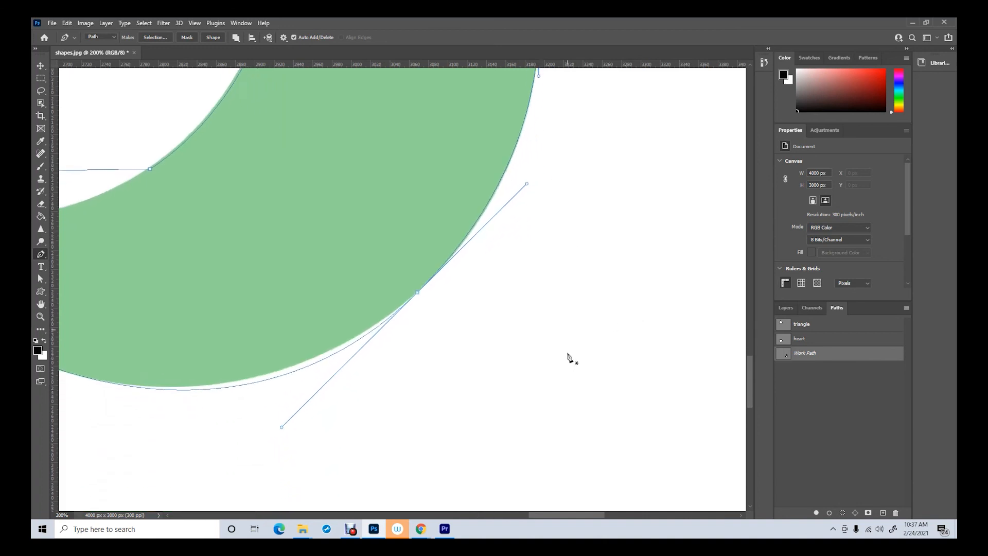
scroll(571, 358, down, 1)
ctrl+click(417, 279)
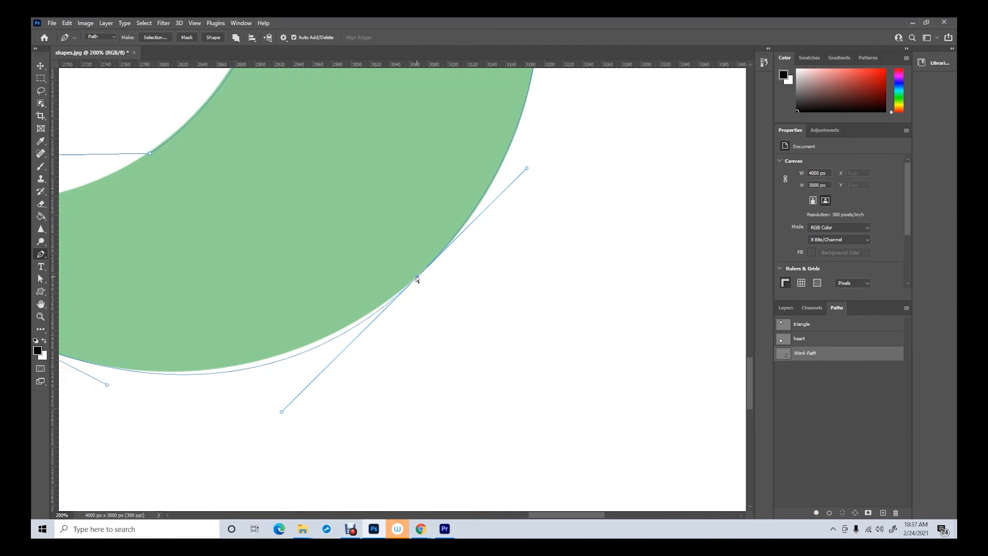
drag(417, 279, 421, 274)
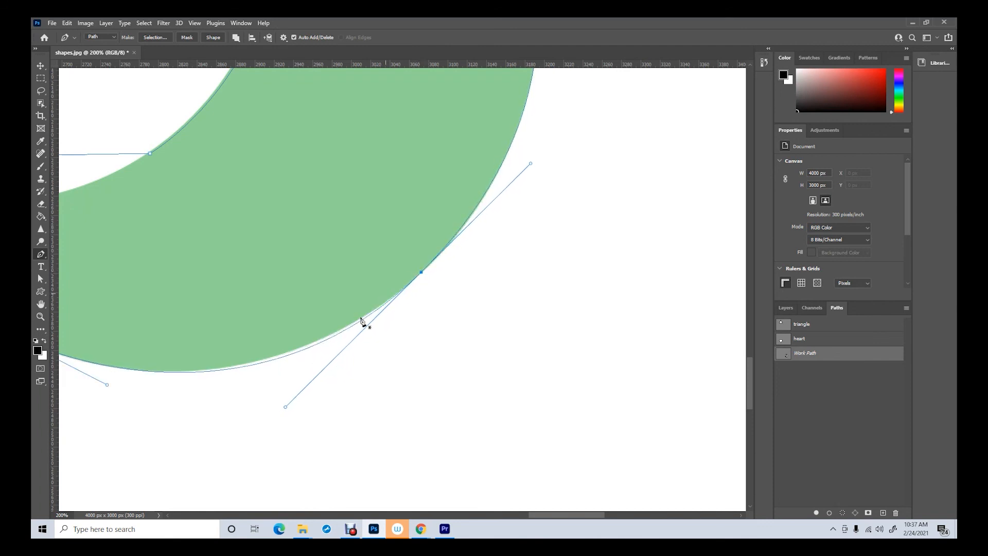
- With the Add Anchor Point tool, reposition the lower-left outer anchor and adjust the handles shaping the crescent's bottom edge
drag(548, 515, 496, 517)
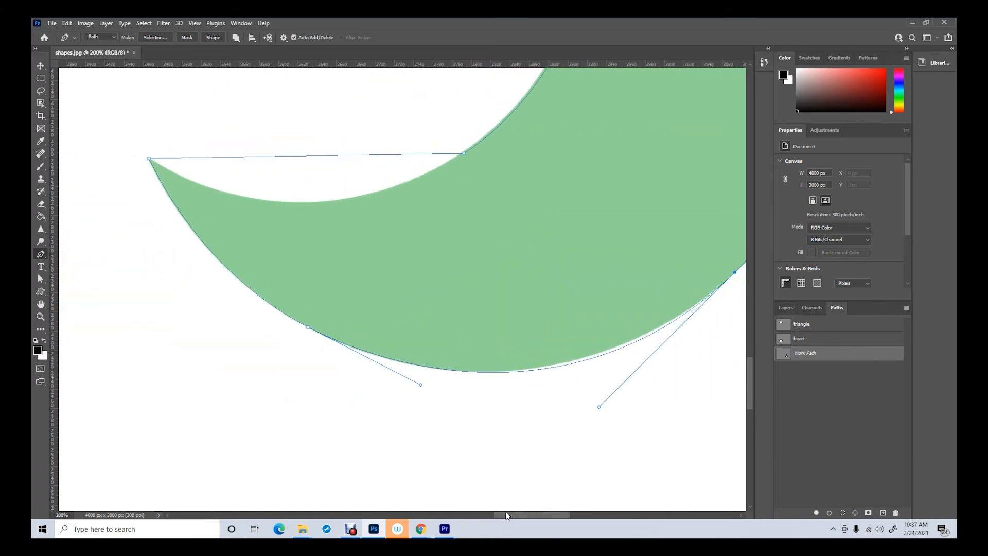
right_click(41, 256)
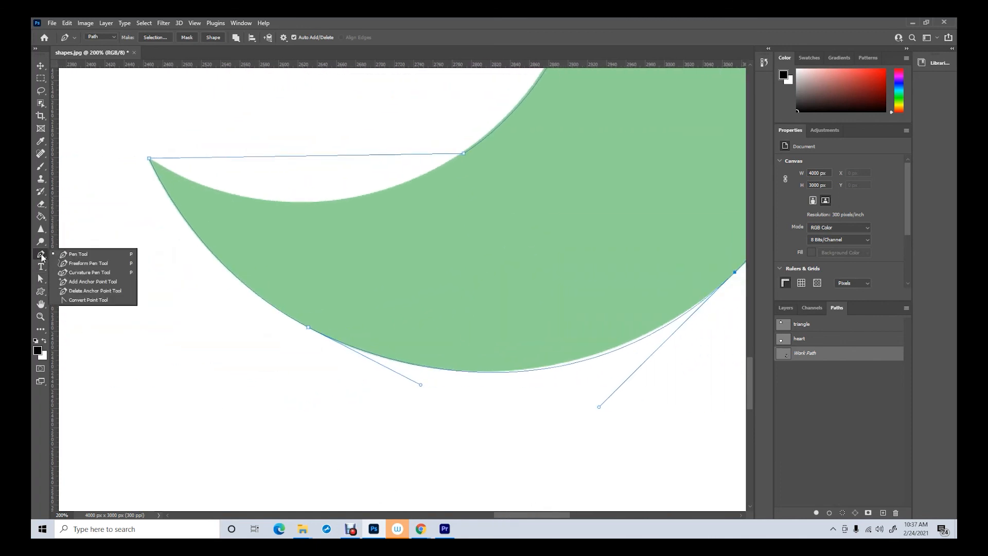
click(83, 282)
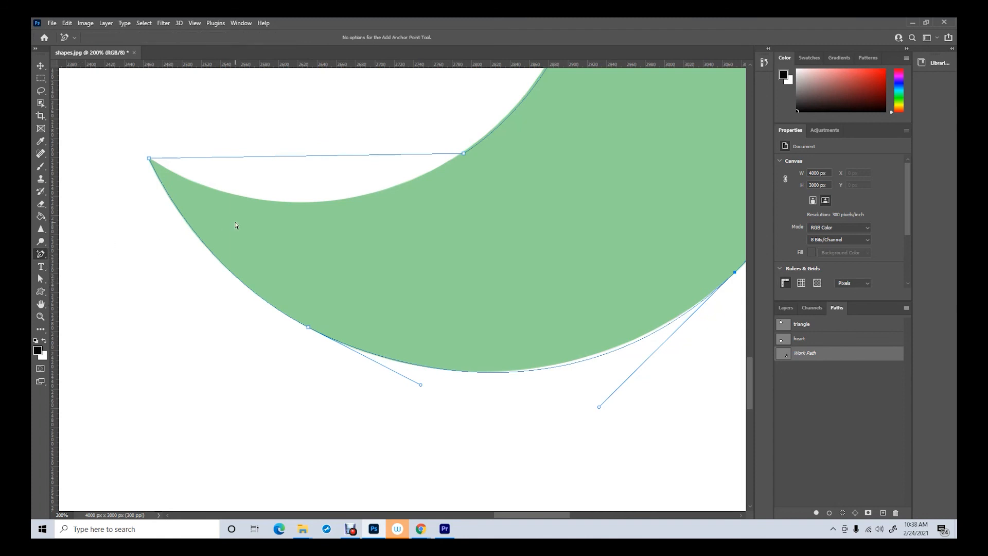
right_click(42, 255)
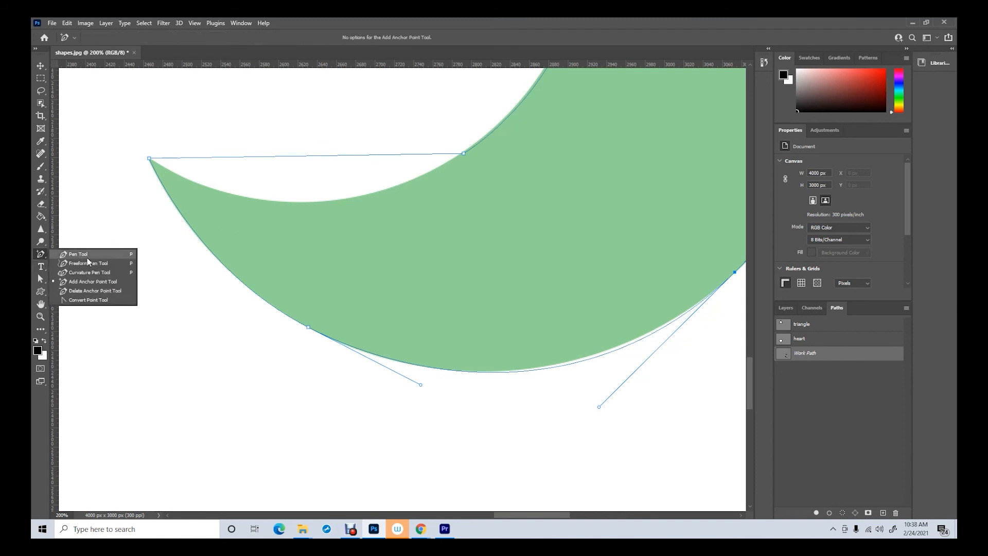
click(90, 284)
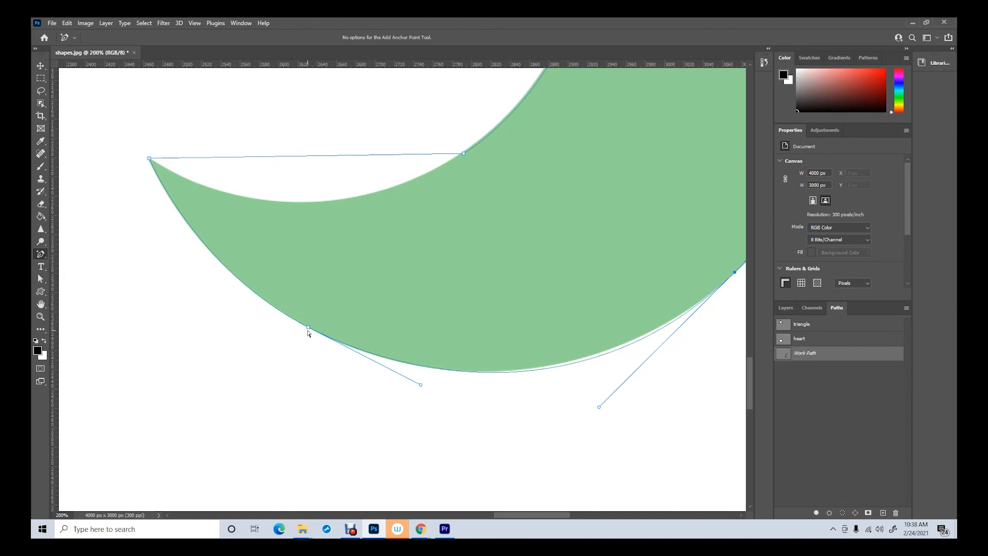
drag(309, 331, 305, 327)
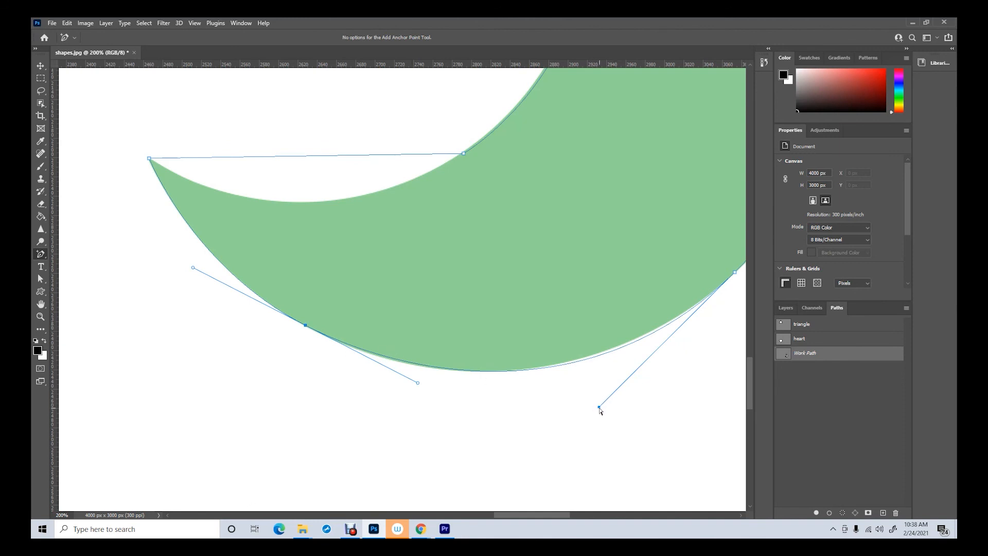
mouse_move(599, 407)
mouse_down()
mouse_move(616, 397)
mouse_move(579, 397)
mouse_move(589, 403)
mouse_up()
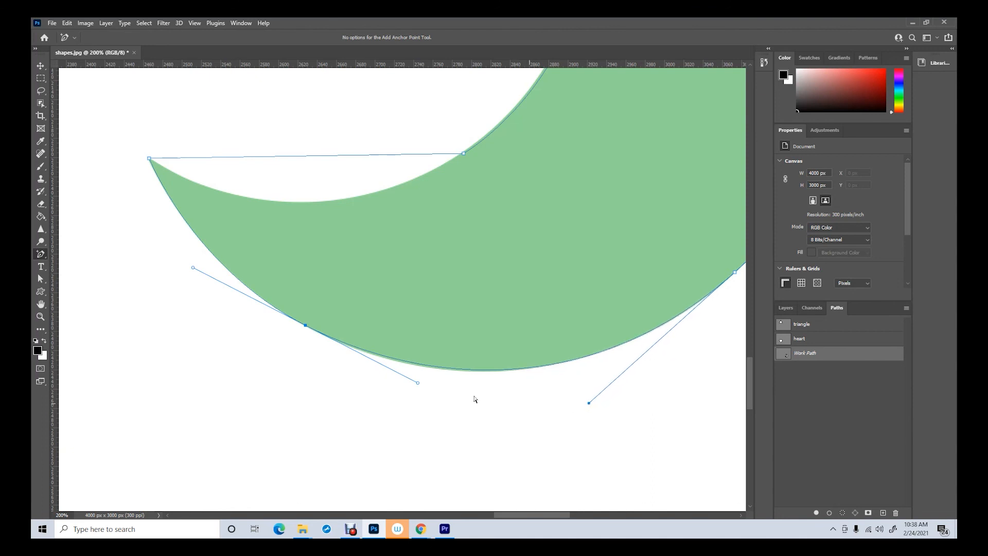
drag(418, 383, 417, 386)
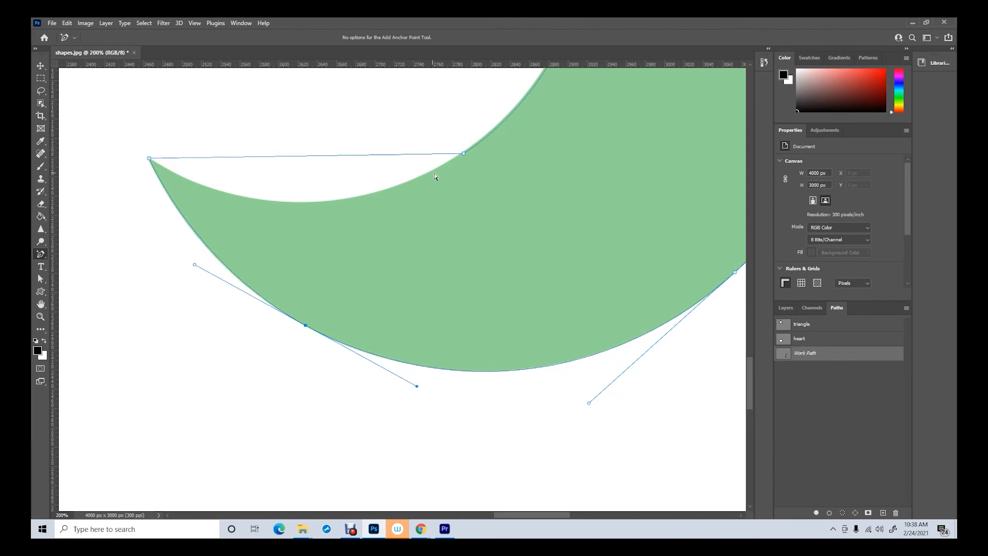
click(301, 156)
drag(302, 159, 304, 240)
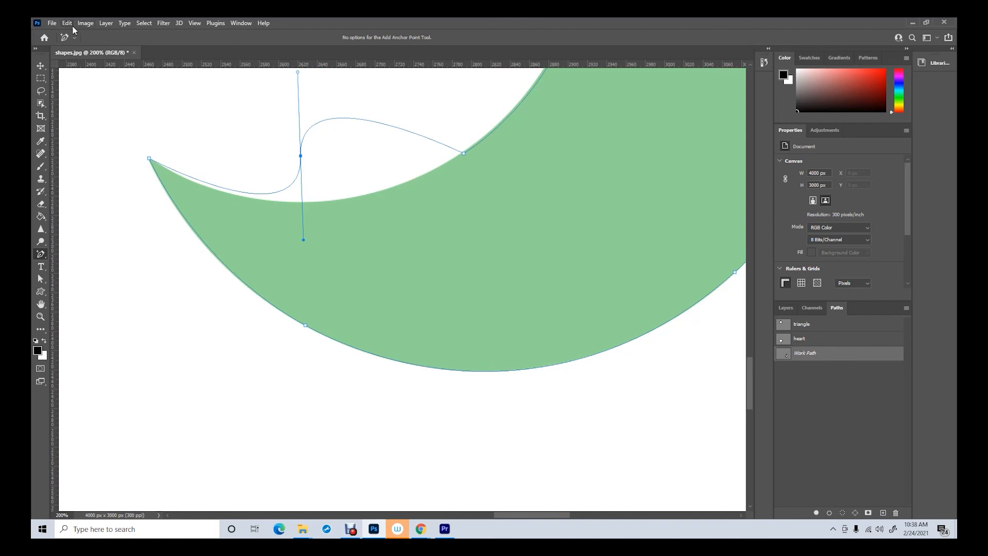
key(ctrl+z)
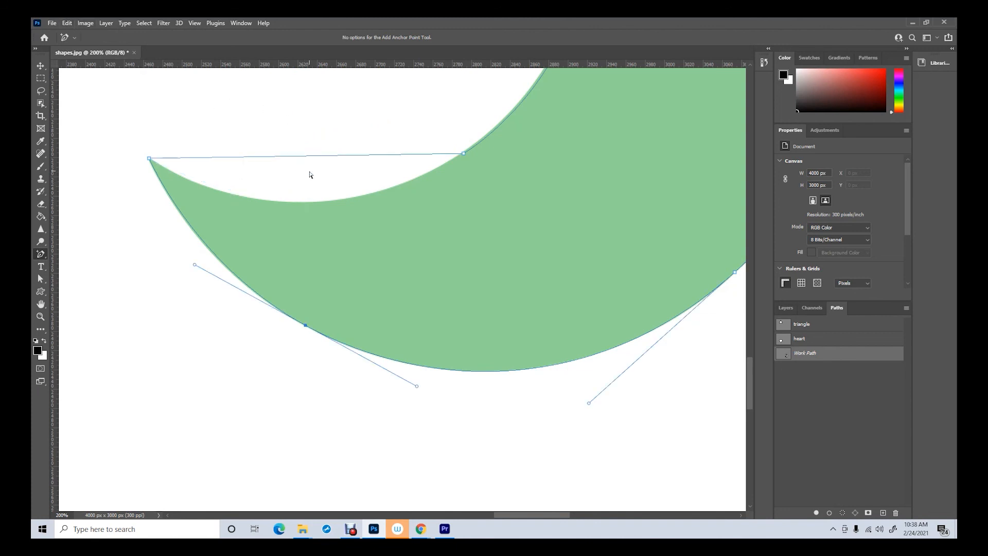
- Add an anchor midway along the straight lower inner segment, move it down onto the crescent's inner edge, and lengthen its handle toward the lower tip
click(308, 155)
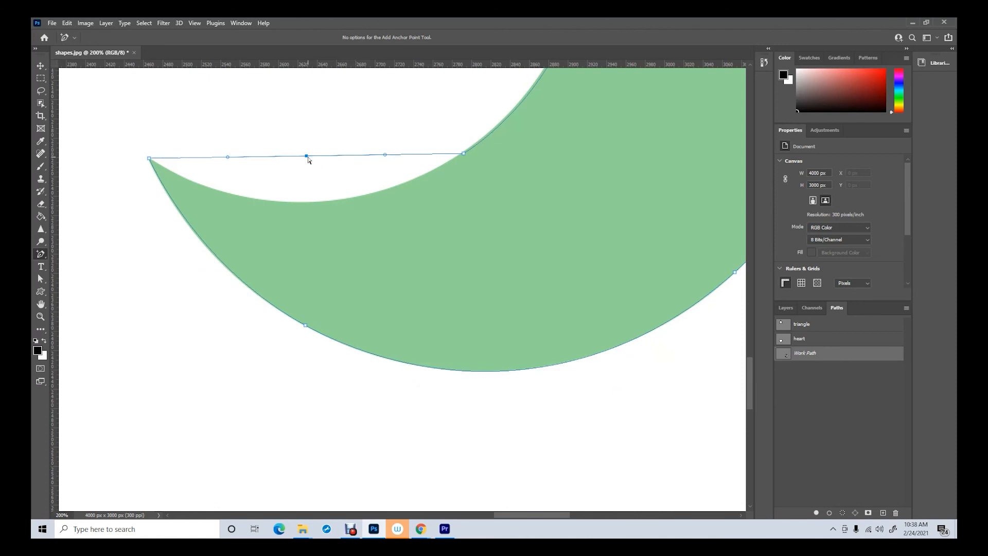
drag(306, 157, 308, 203)
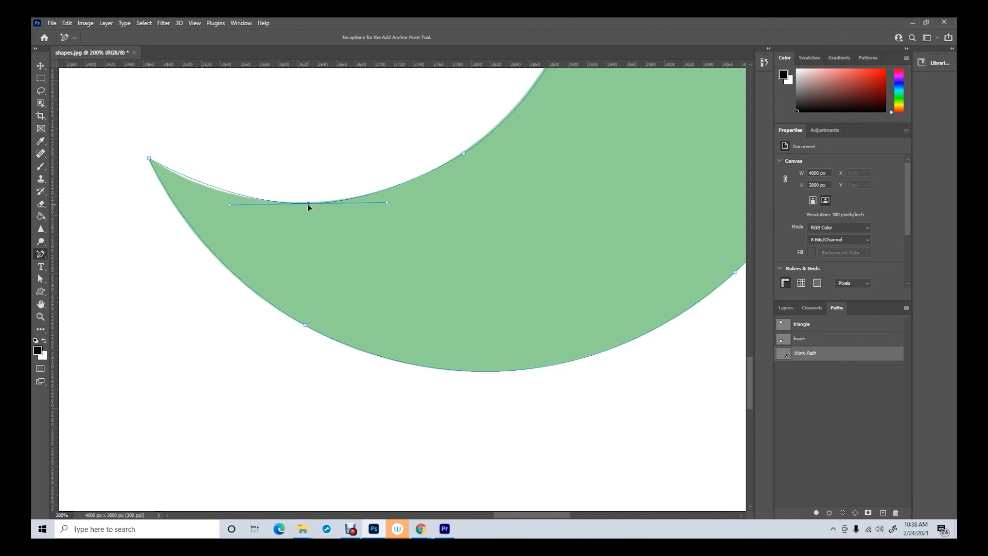
drag(220, 204, 207, 203)
- Add an anchor on the upper inner curve between the top tip and the next anchor, and nudge it onto the crescent's edge
scroll(632, 214, up, 5)
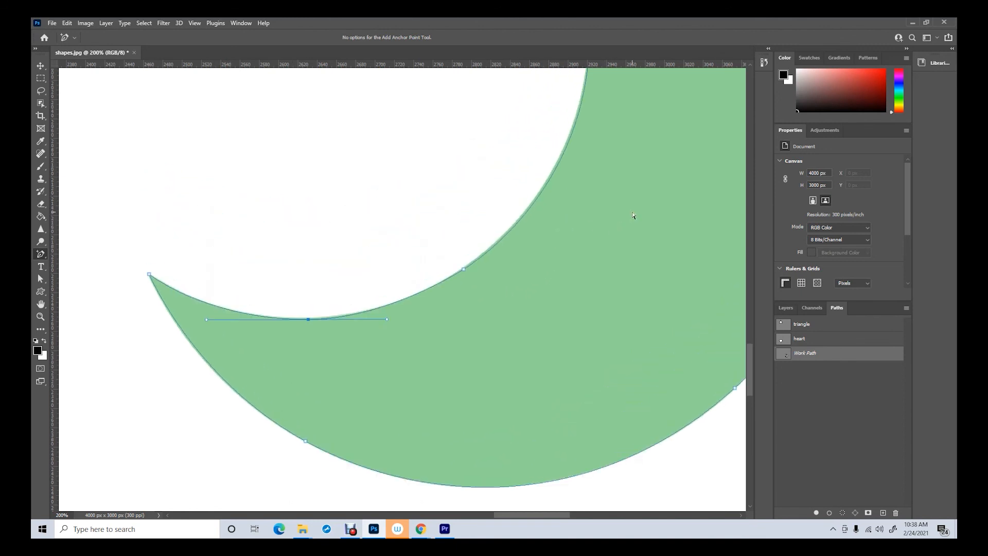
scroll(638, 206, up, 7)
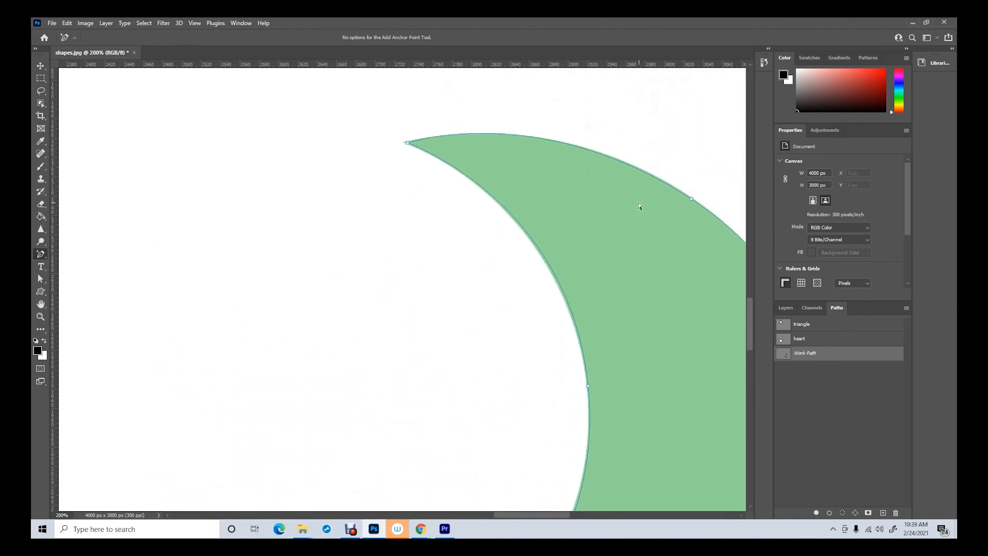
click(543, 255)
drag(543, 256, 541, 256)
- Save the crescent's work path under the name "moon"
scroll(678, 296, down, 10)
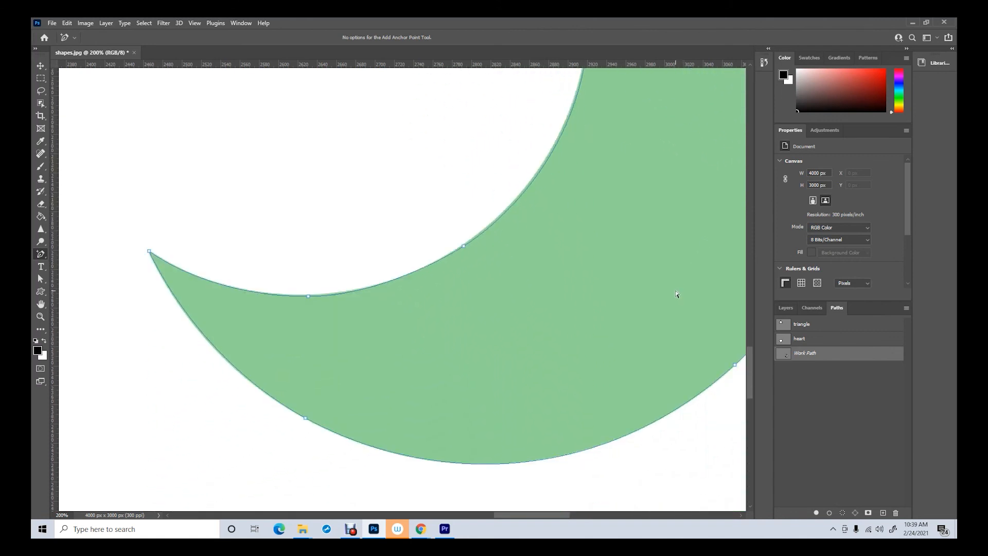
double_click(816, 354)
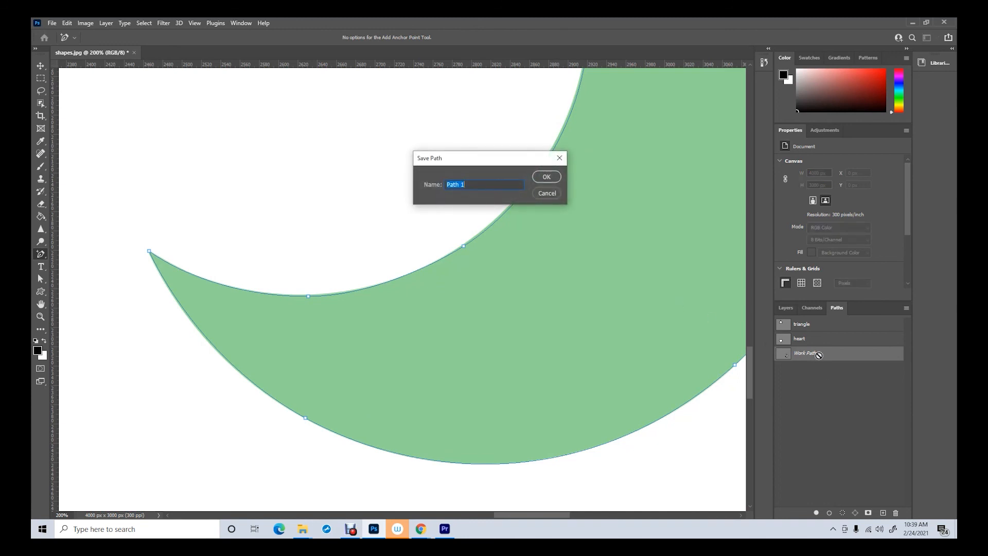
text(moon)
key(Return)
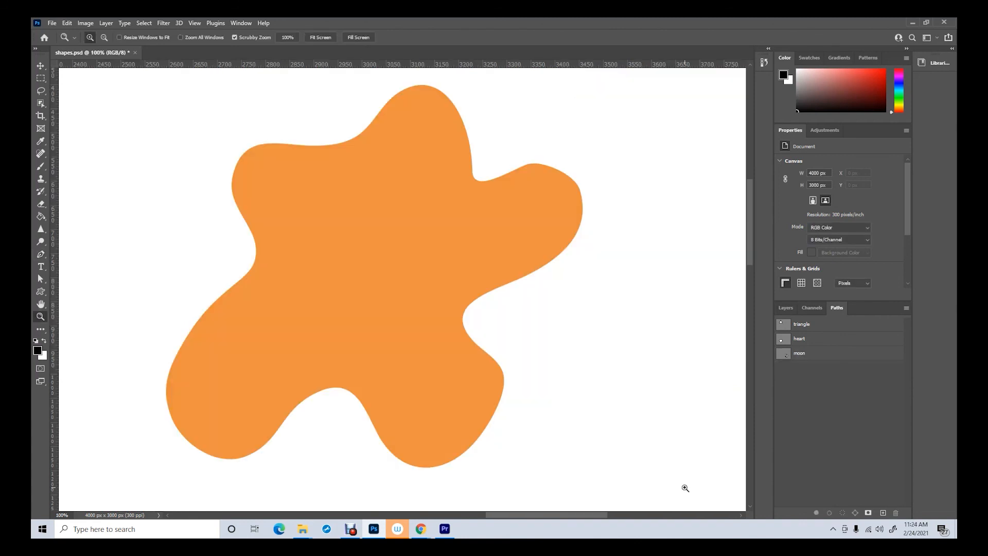